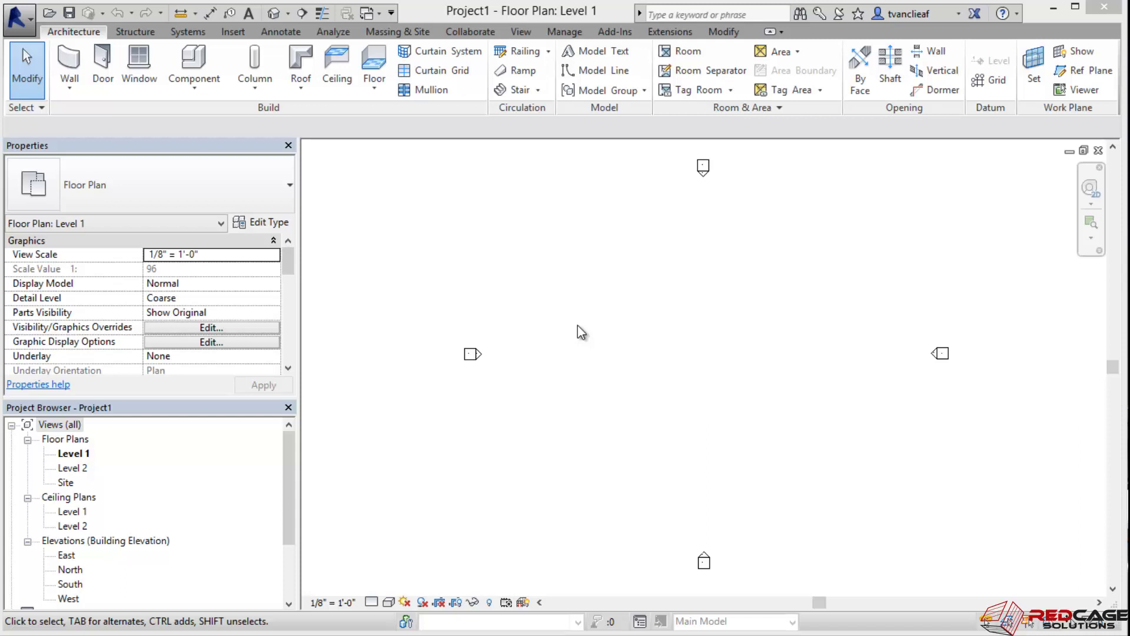
pyautogui.click(144, 37)
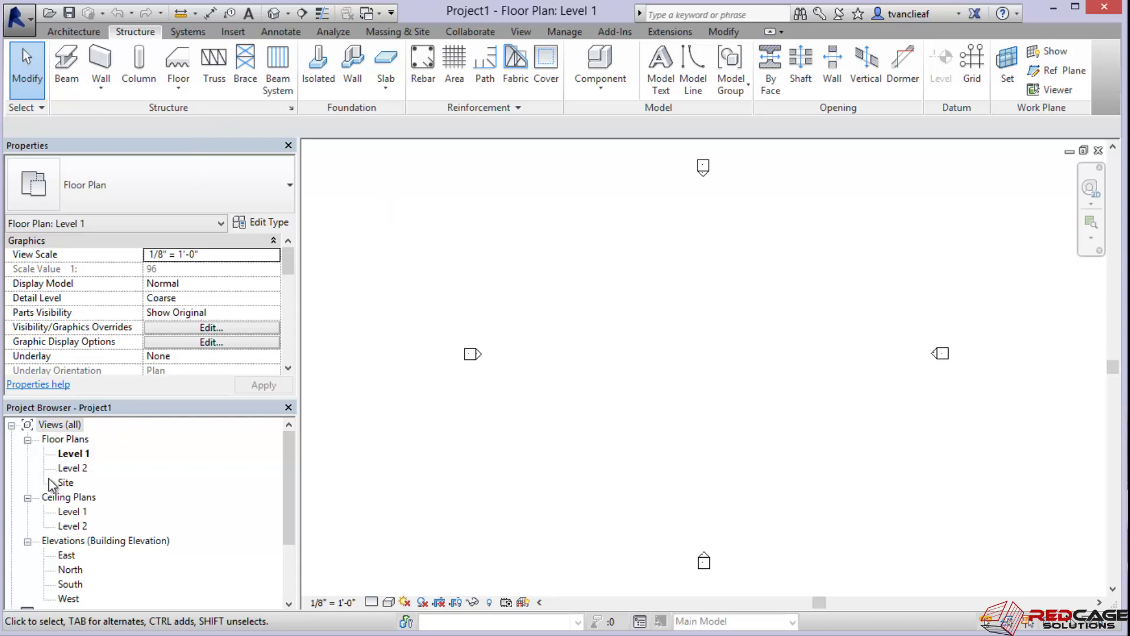
pyautogui.click(100, 471)
pyautogui.scroll(-1, 110, 466)
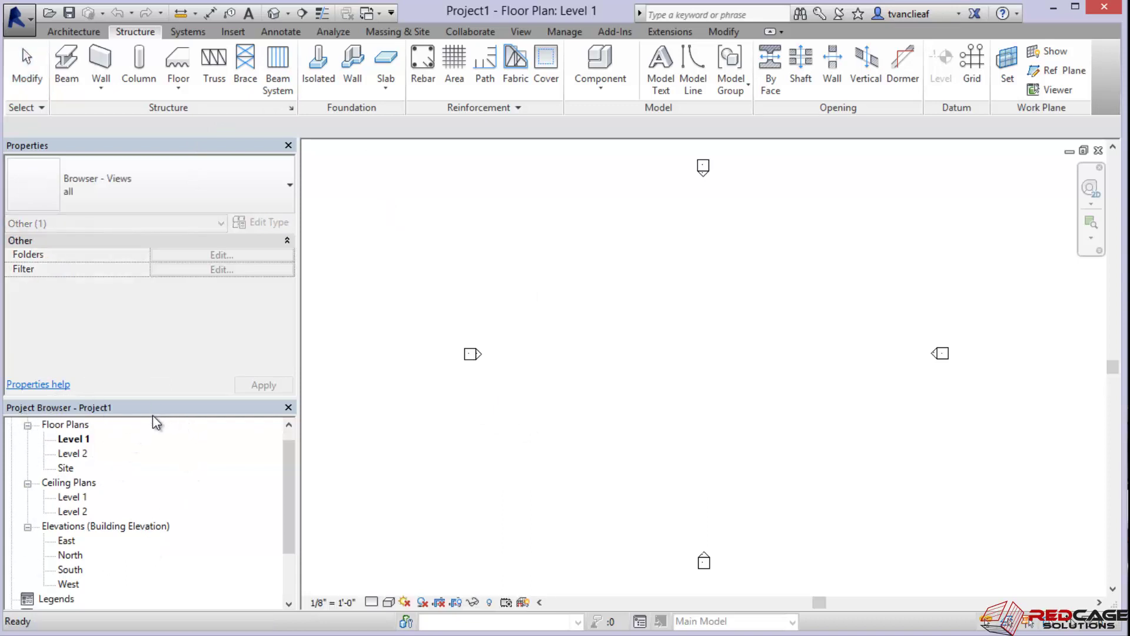
pyautogui.scroll(-2, 115, 477)
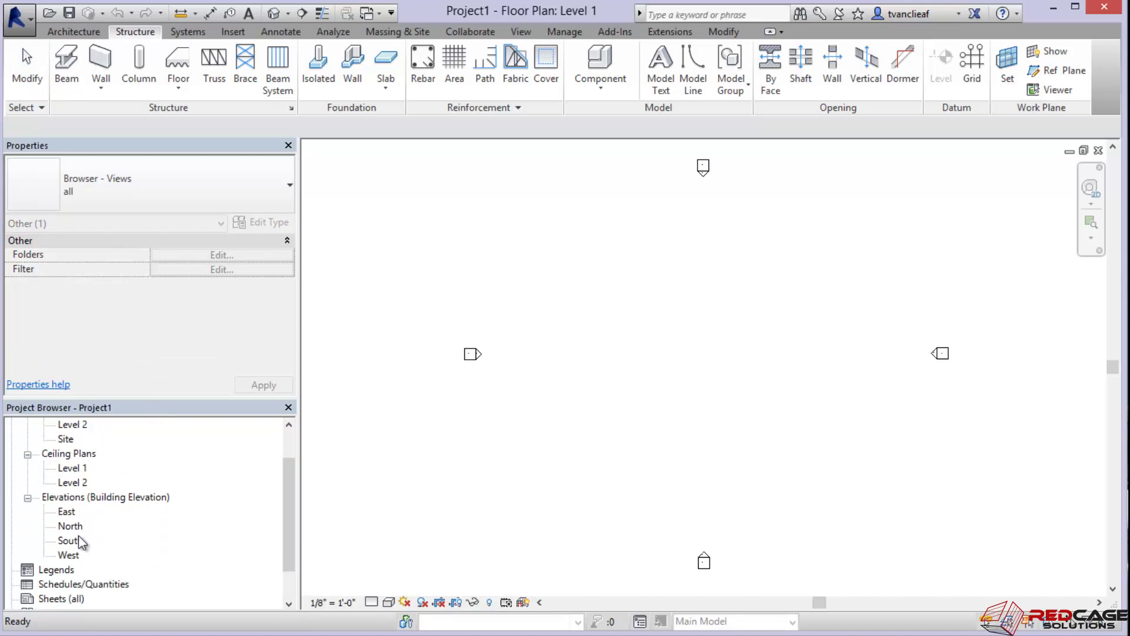
pyautogui.scroll(-3, 80, 542)
pyautogui.scroll(6, 80, 535)
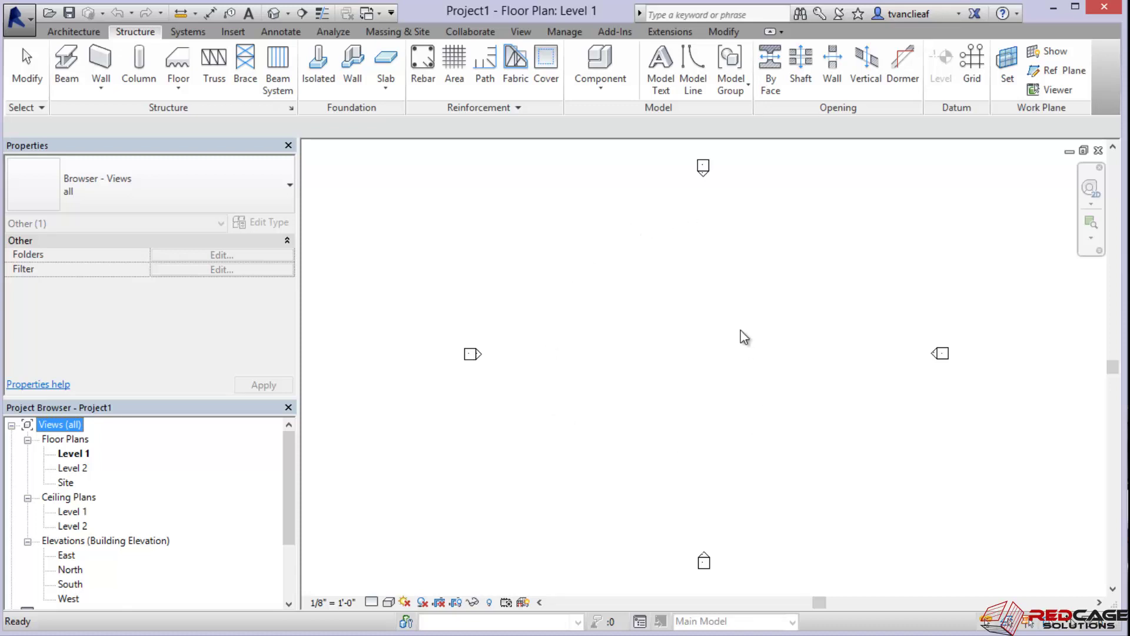
# Open the East elevation view and look closely at the Level 1 and Level 2 heads
pyautogui.doubleClick(70, 554)
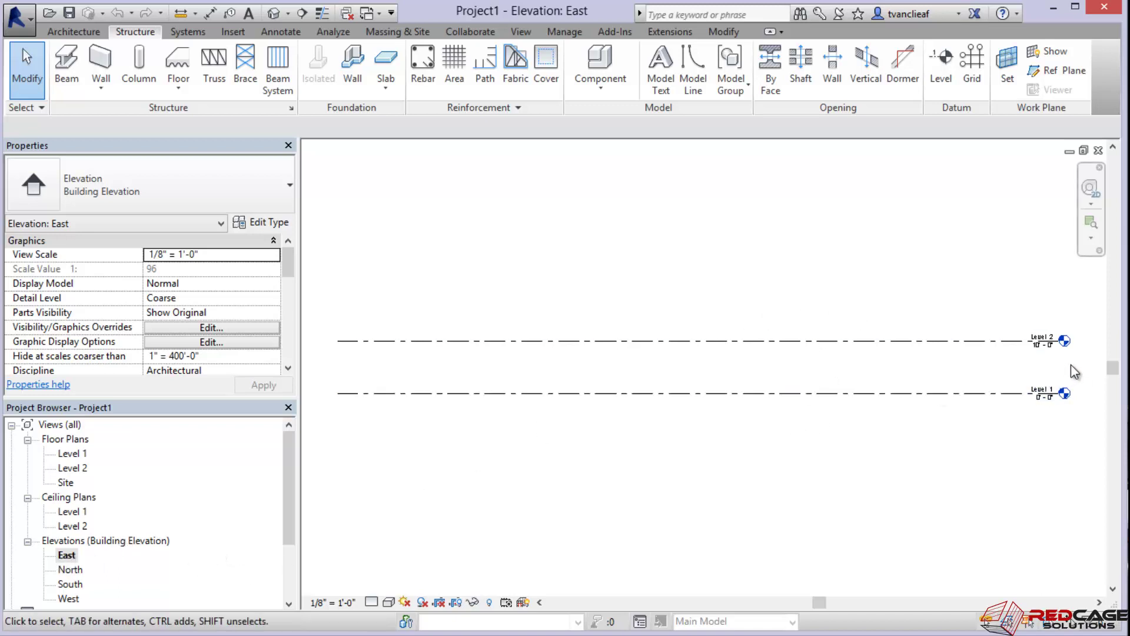
pyautogui.scroll(6, 1075, 371)
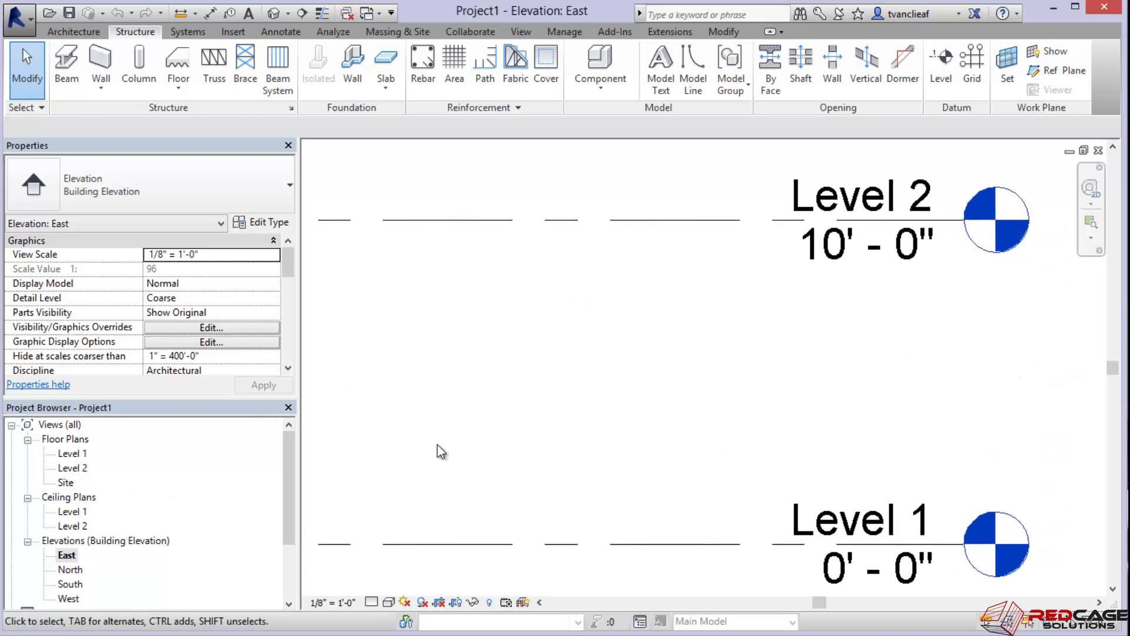
pyautogui.scroll(-3, 615, 356)
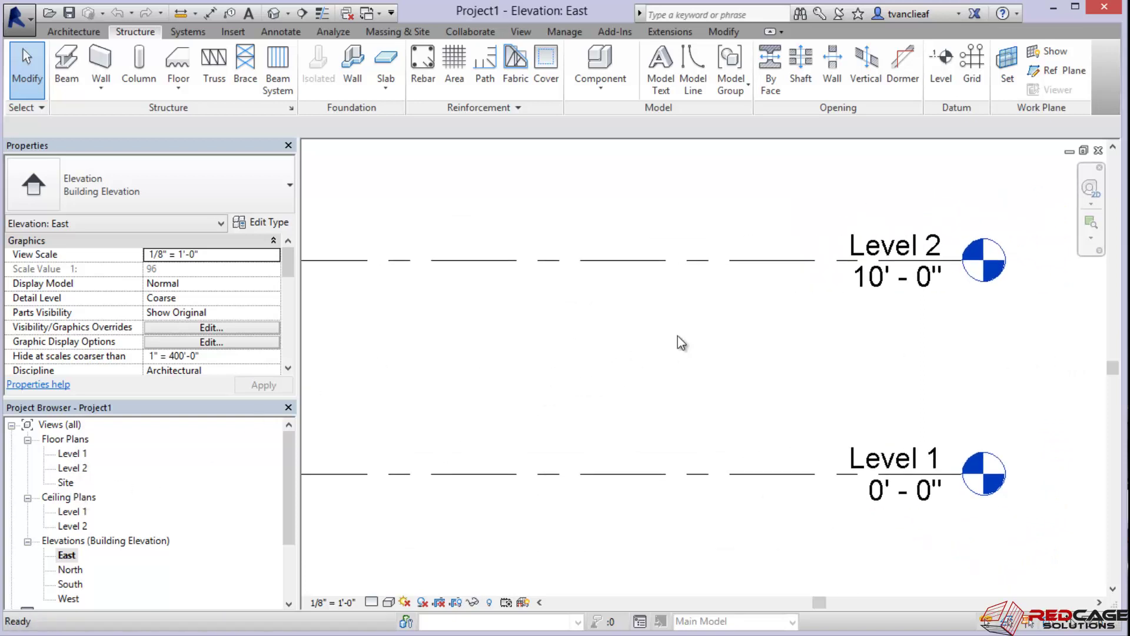
pyautogui.scroll(-1, 648, 335)
pyautogui.moveTo(621, 328); pyautogui.dragTo(685, 353, button='middle')
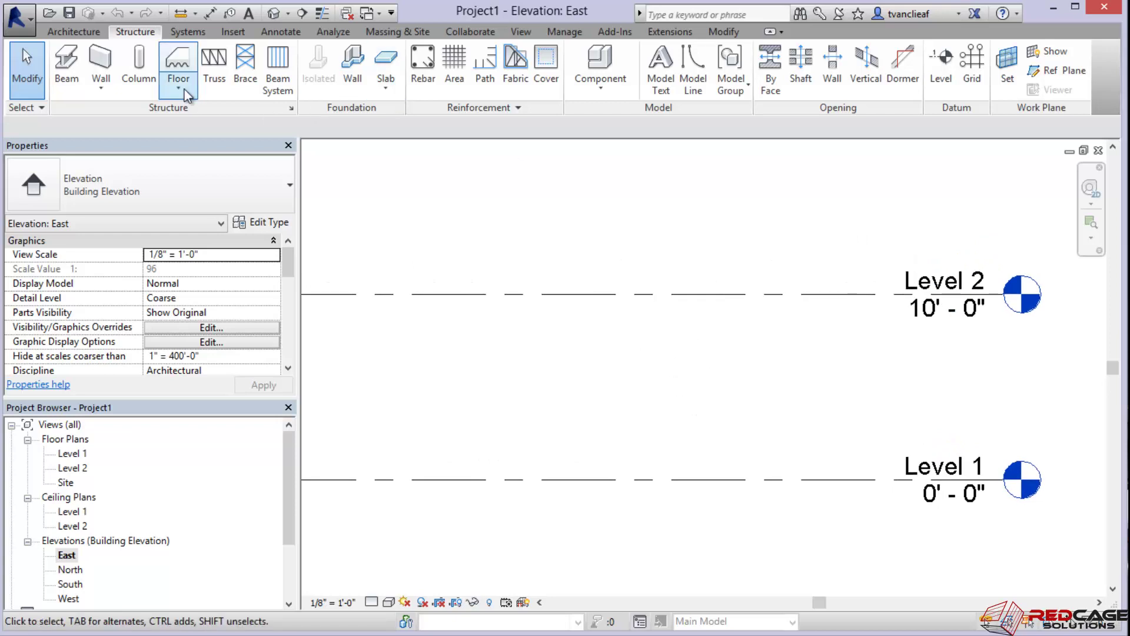
pyautogui.click(73, 31)
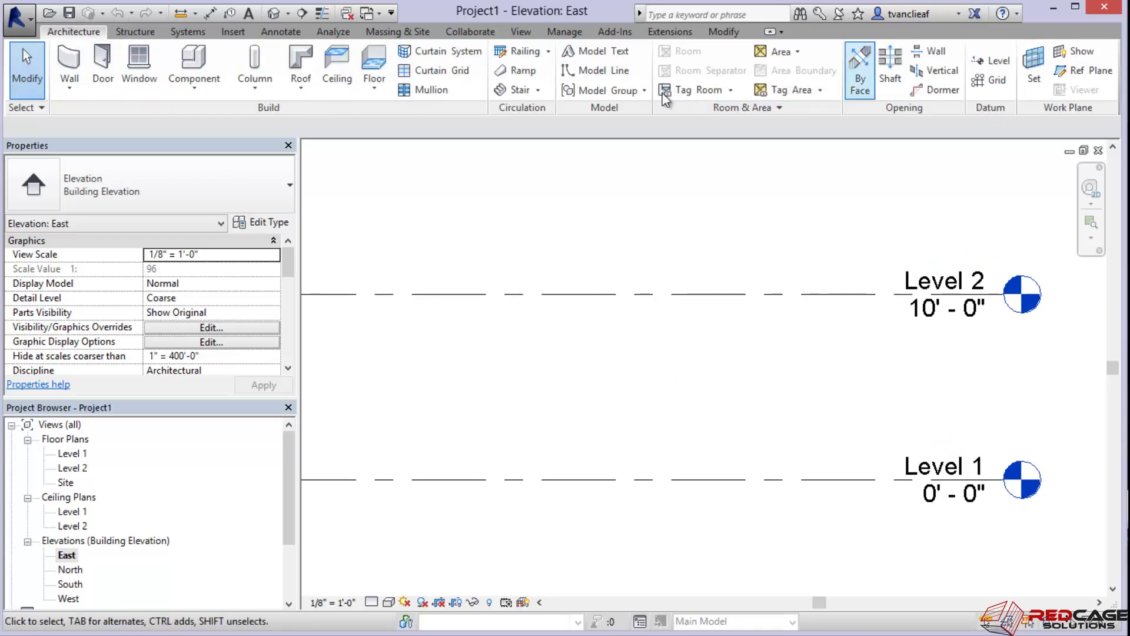
pyautogui.click(142, 32)
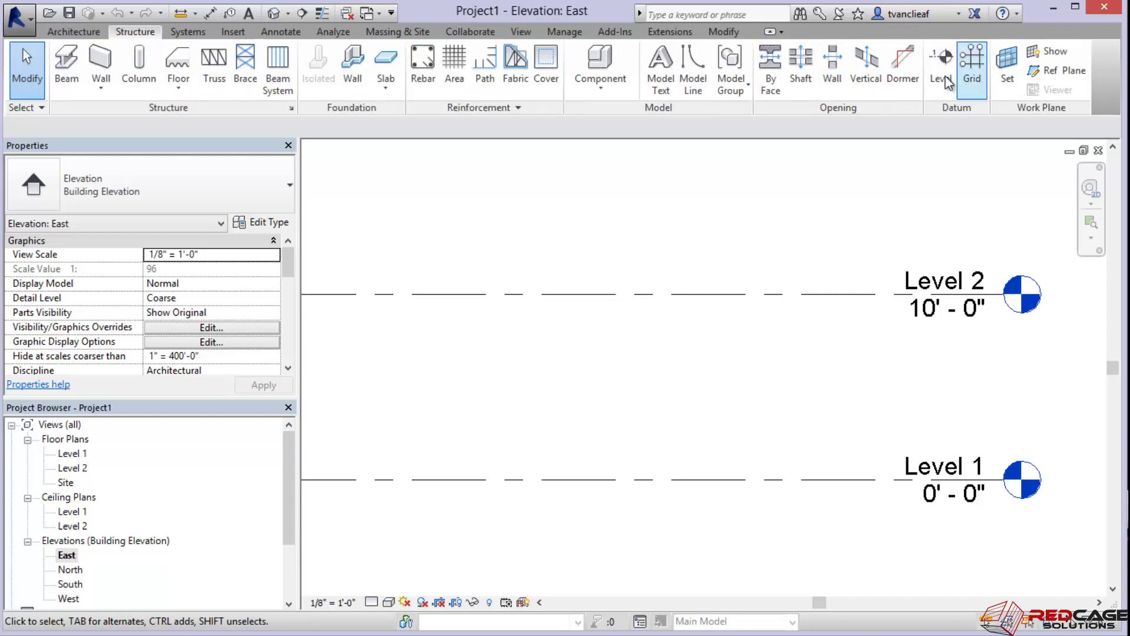
# Draw a new level at 15' 6", starting near Level 2's head and ending aligned with the headless ends of the existing levels
pyautogui.click(81, 31)
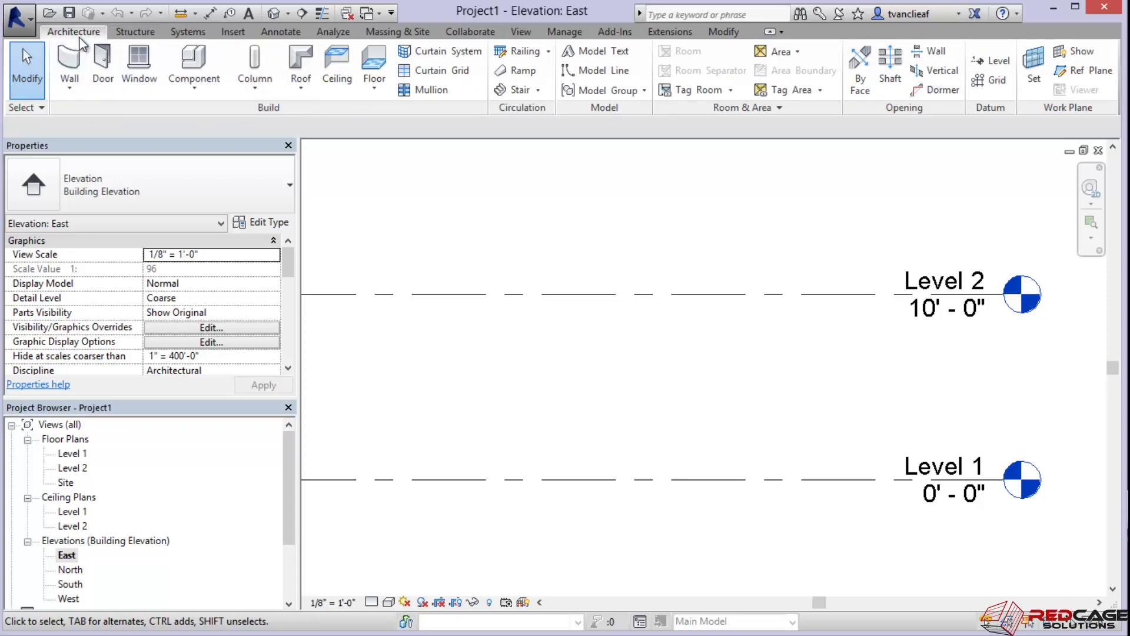
pyautogui.click(999, 66)
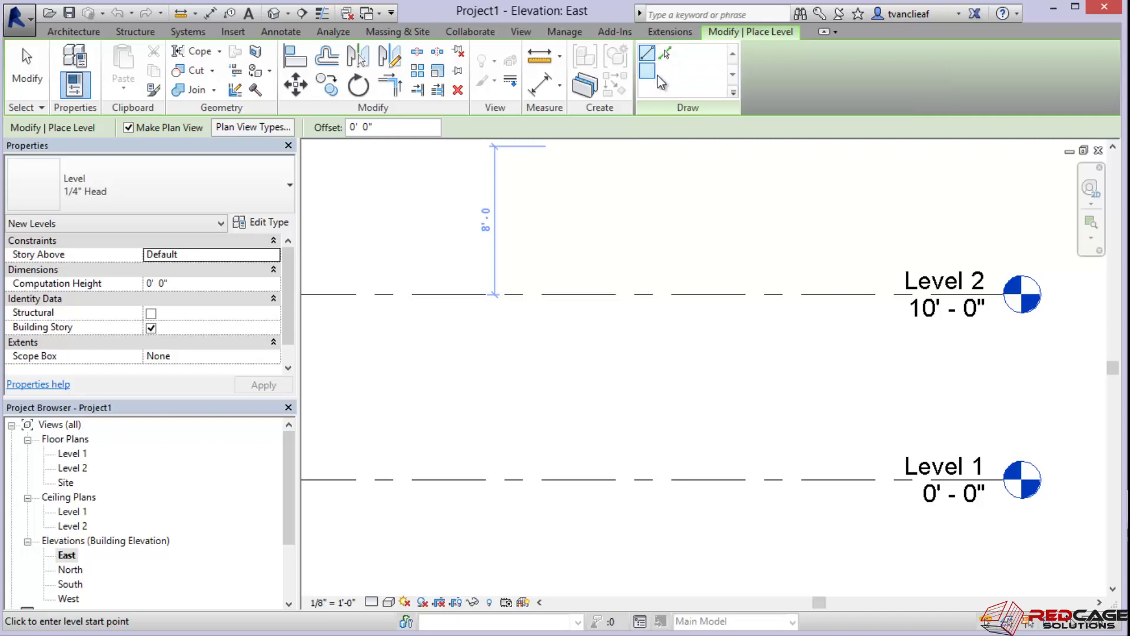
pyautogui.moveTo(656, 201); pyautogui.dragTo(510, 269, button='middle')
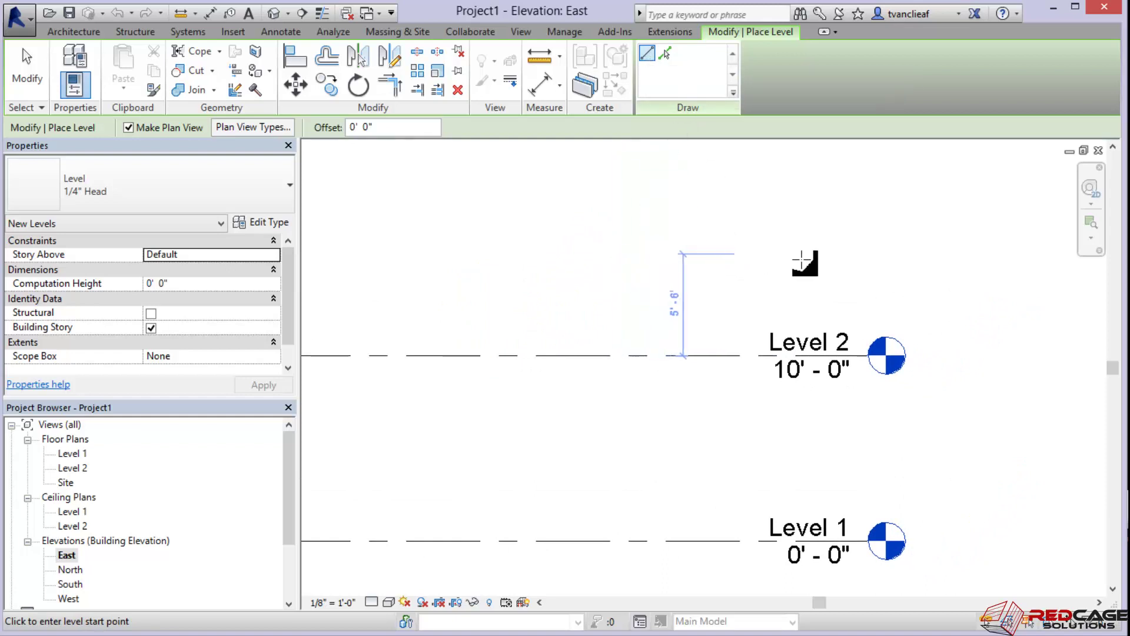
pyautogui.click(800, 253)
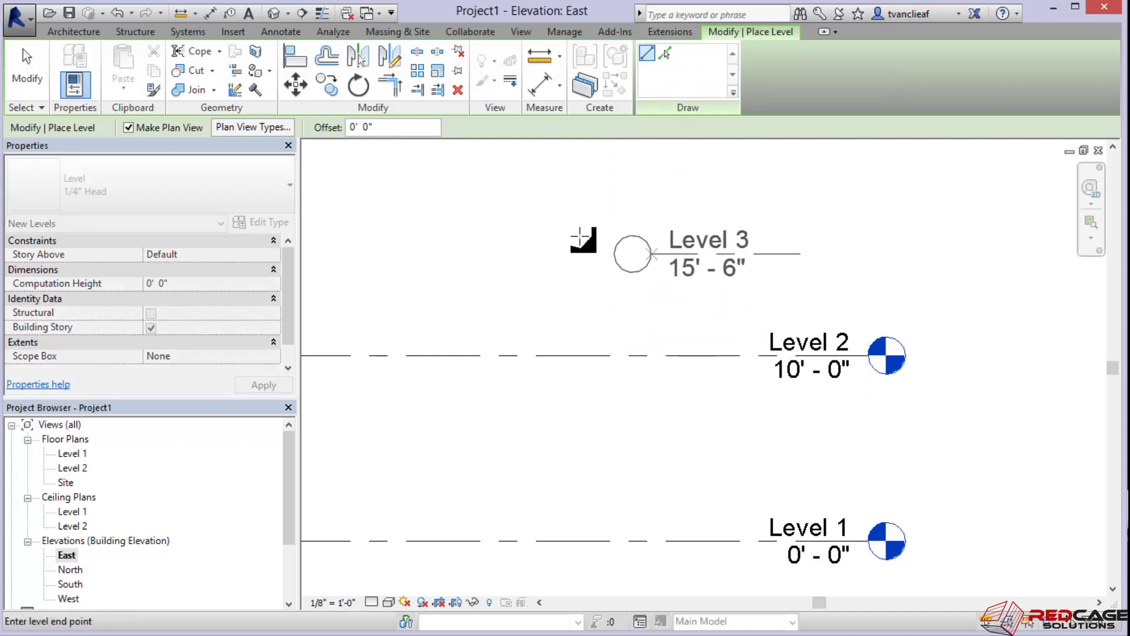
pyautogui.moveTo(489, 250); pyautogui.dragTo(694, 241, button='middle')
pyautogui.scroll(-3, 694, 241)
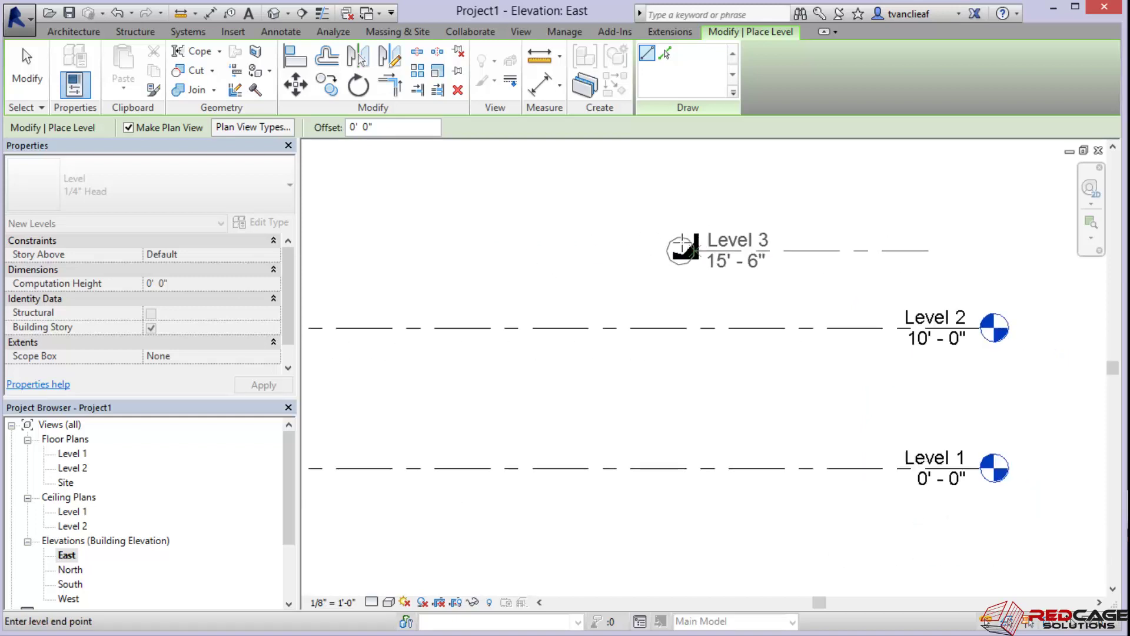
pyautogui.moveTo(572, 246); pyautogui.dragTo(652, 260, button='middle')
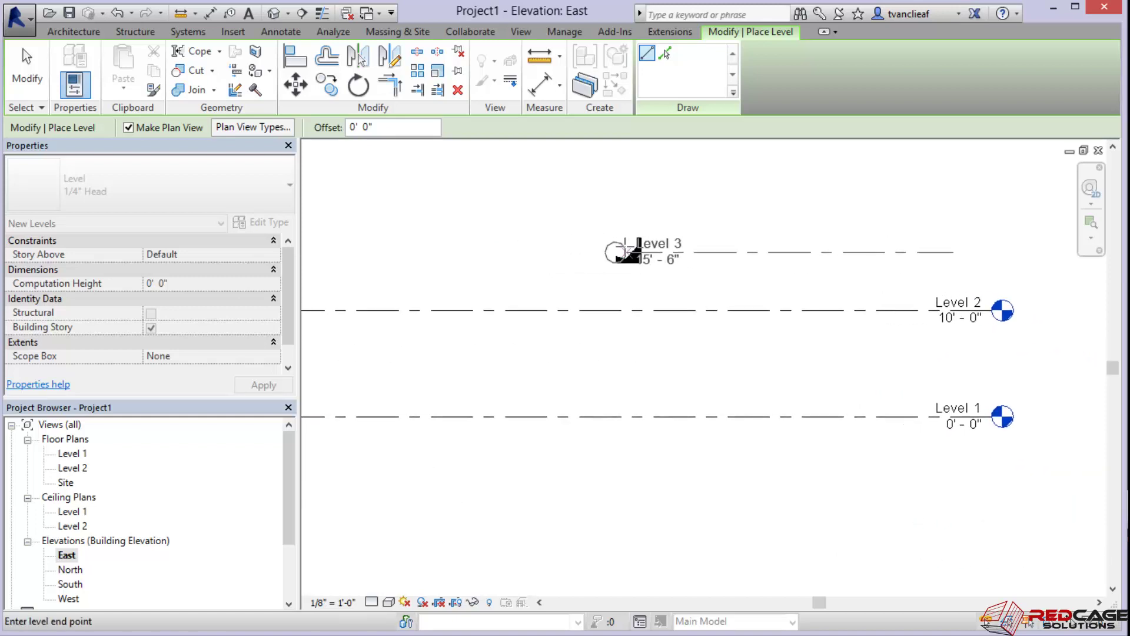
pyautogui.scroll(-3, 618, 250)
pyautogui.moveTo(515, 249); pyautogui.dragTo(743, 238, button='middle')
pyautogui.scroll(-2, 738, 238)
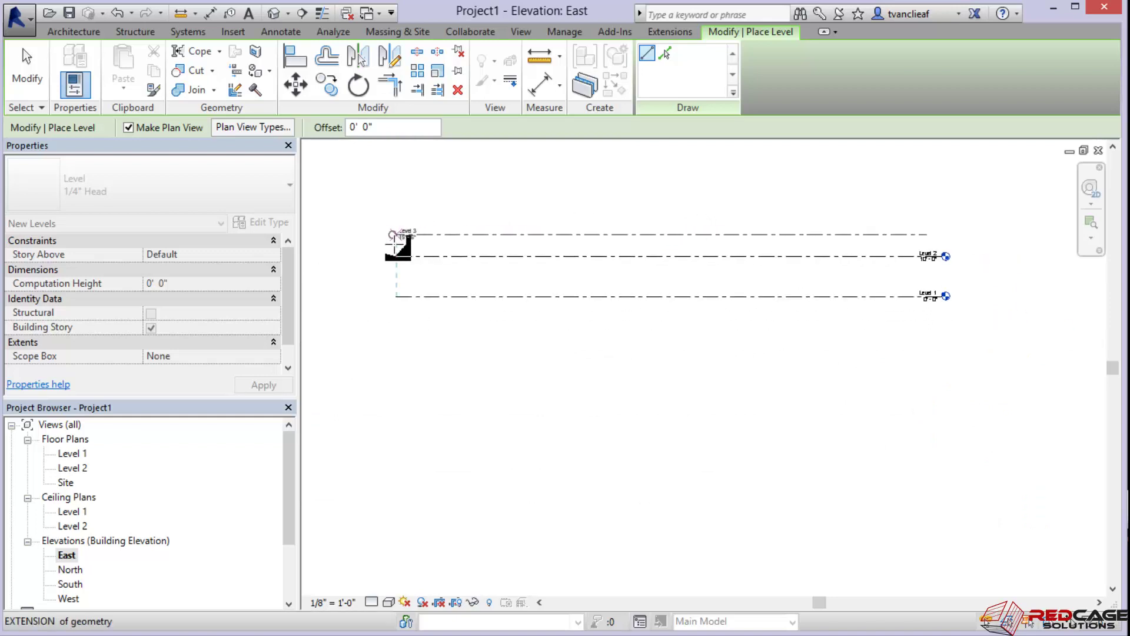
pyautogui.scroll(4, 394, 238)
pyautogui.scroll(3, 397, 237)
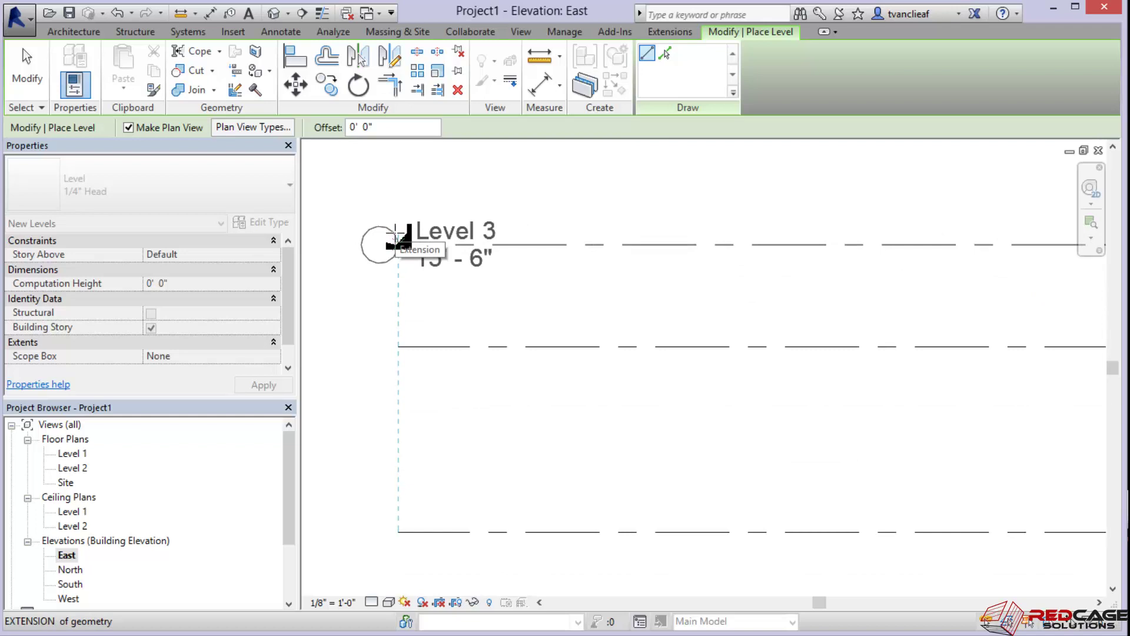
pyautogui.scroll(2, 396, 238)
pyautogui.moveTo(448, 231); pyautogui.dragTo(572, 178, button='middle')
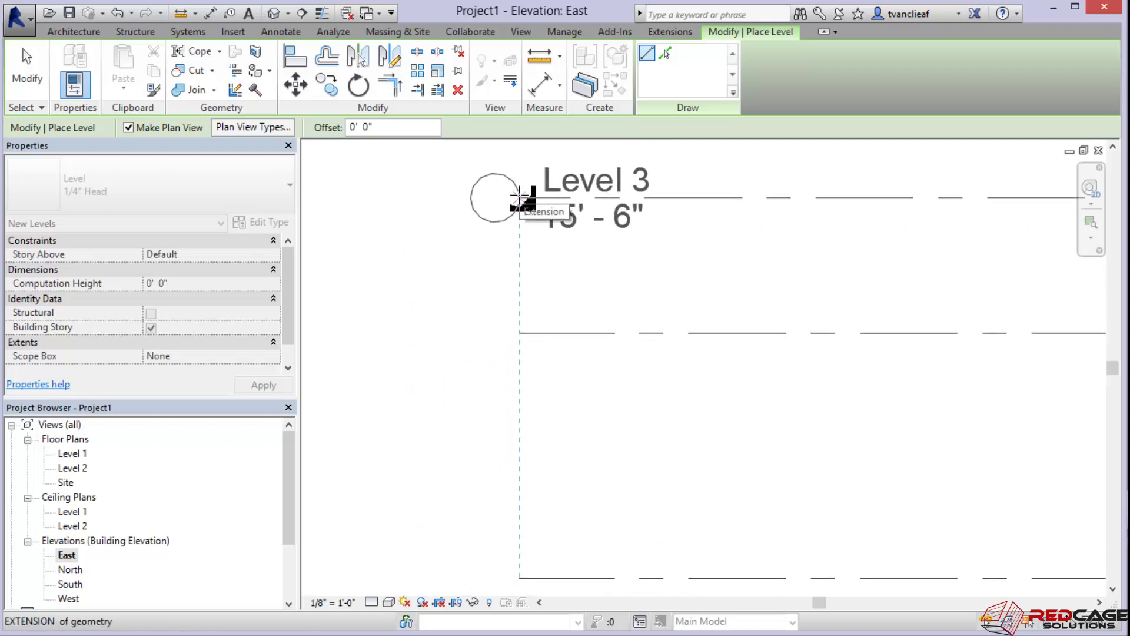
pyautogui.click(519, 197)
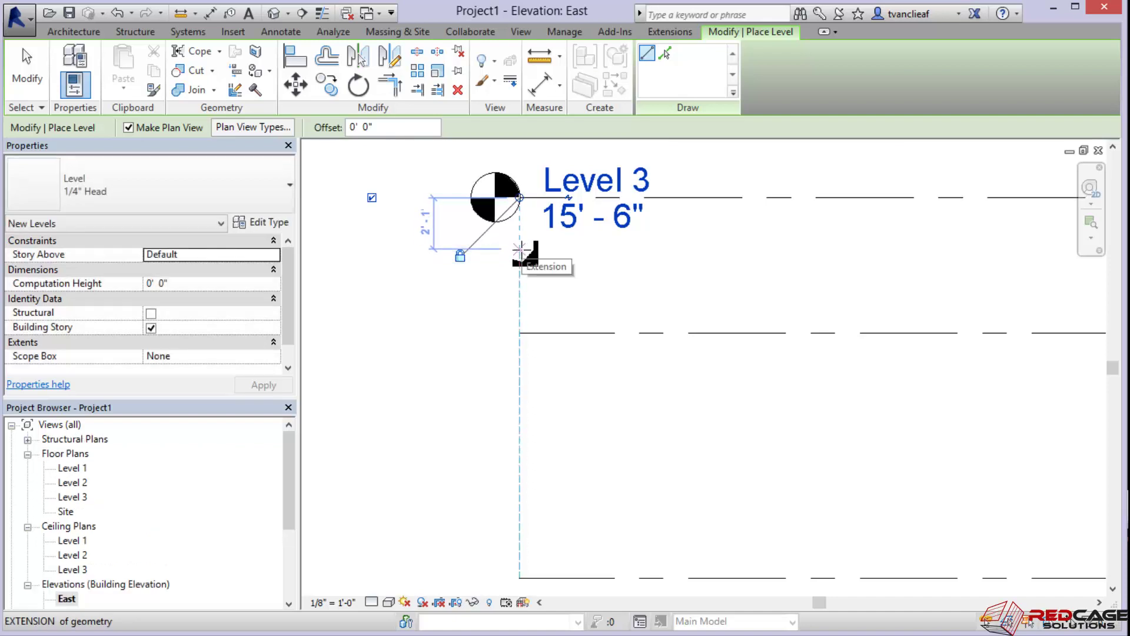
pyautogui.moveTo(615, 250); pyautogui.dragTo(478, 262, button='middle')
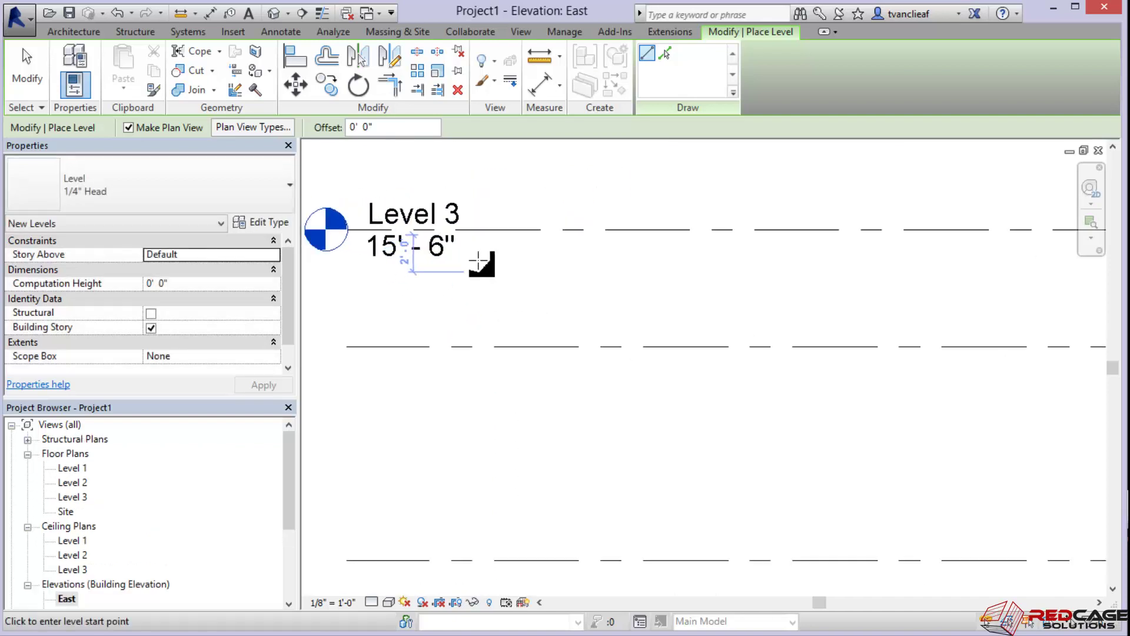
pyautogui.scroll(-2, 478, 261)
pyautogui.press('Escape')
# Rename the new uppermost level as Top Plate and rename its corresponding views to match
pyautogui.click(481, 242)
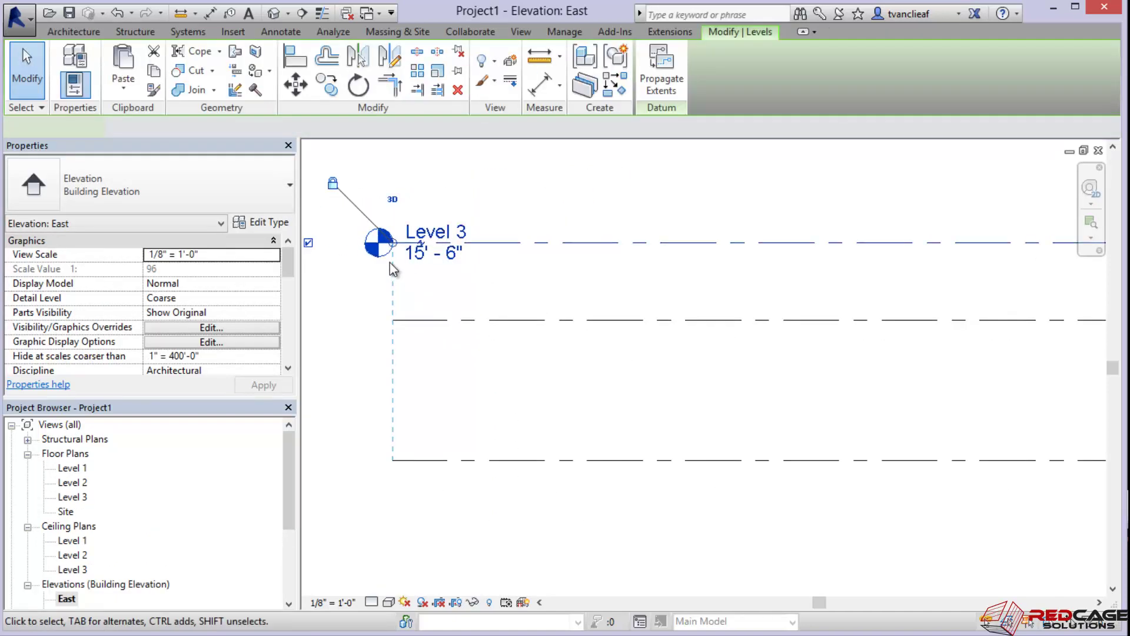
pyautogui.moveTo(371, 264); pyautogui.dragTo(527, 279, button='middle')
pyautogui.scroll(1, 528, 276)
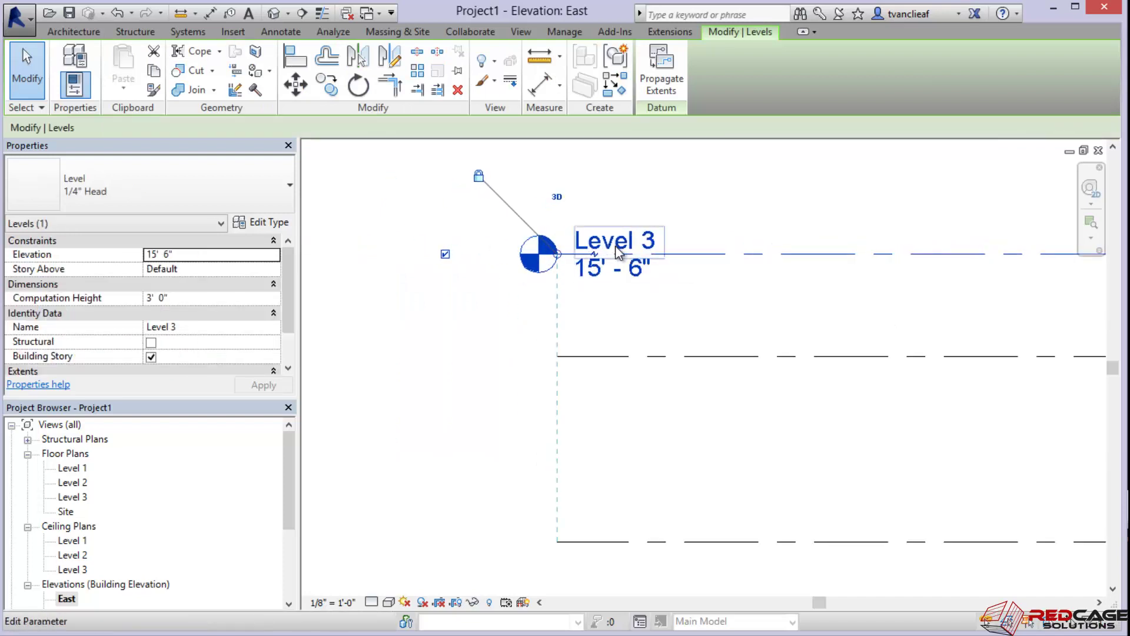
pyautogui.scroll(1, 618, 250)
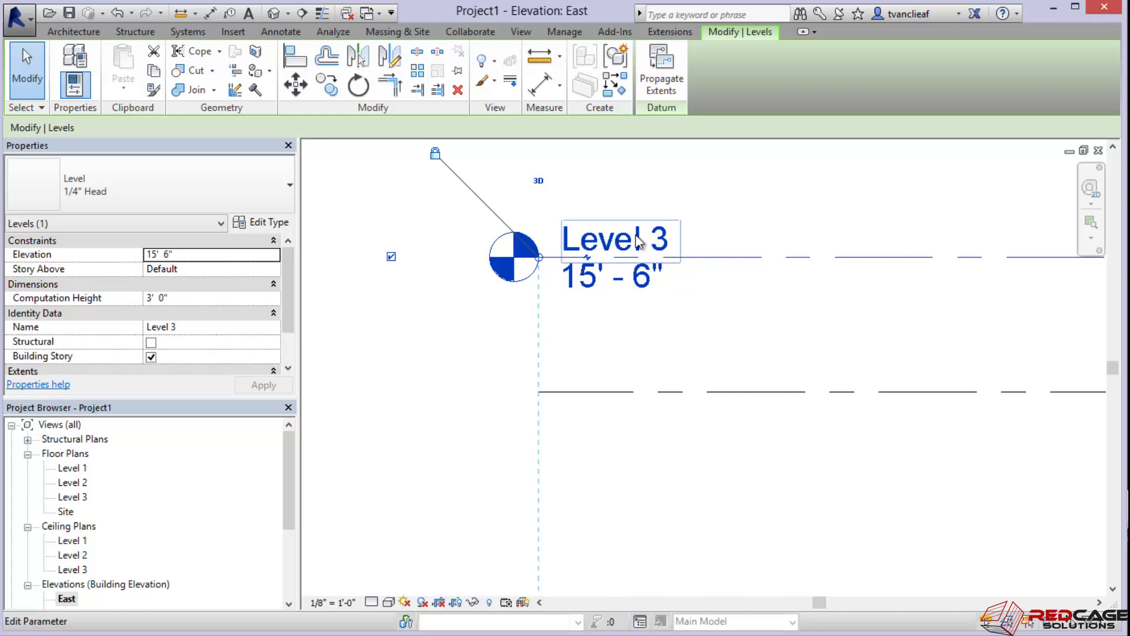
pyautogui.click(660, 240)
pyautogui.click(659, 241)
pyautogui.click(624, 241)
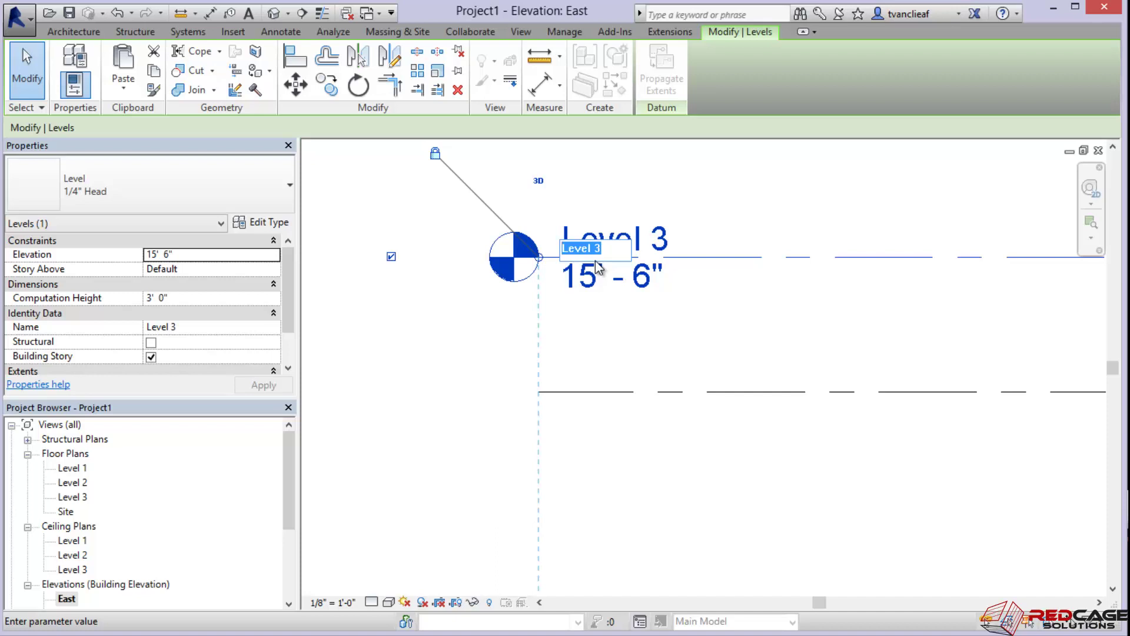
pyautogui.write('Top Plate')
pyautogui.press('Return')
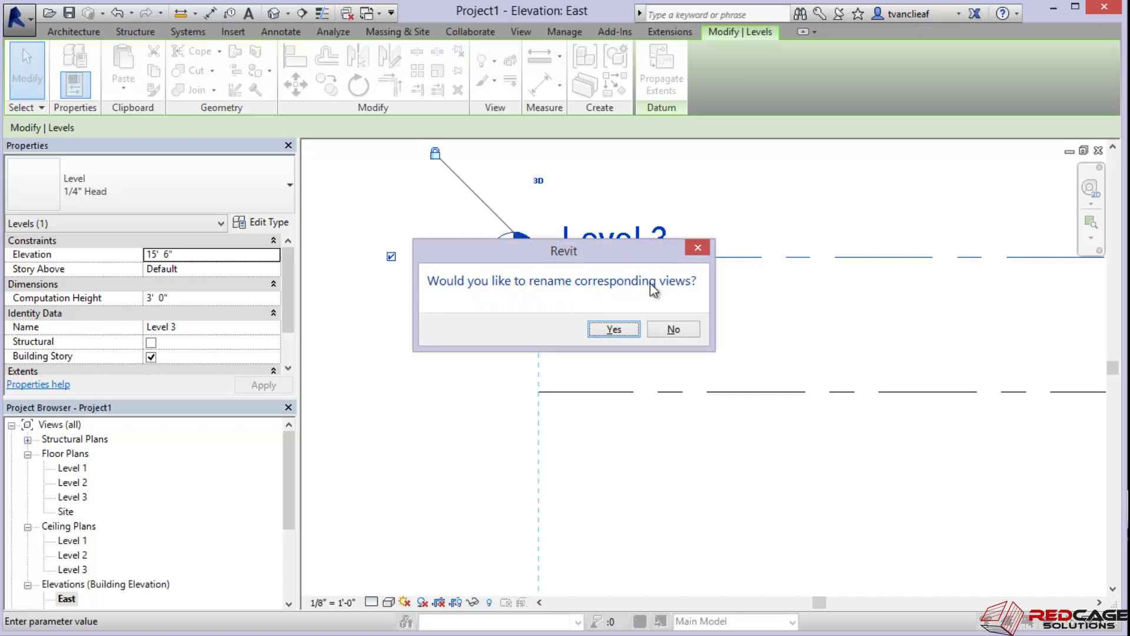
pyautogui.click(613, 329)
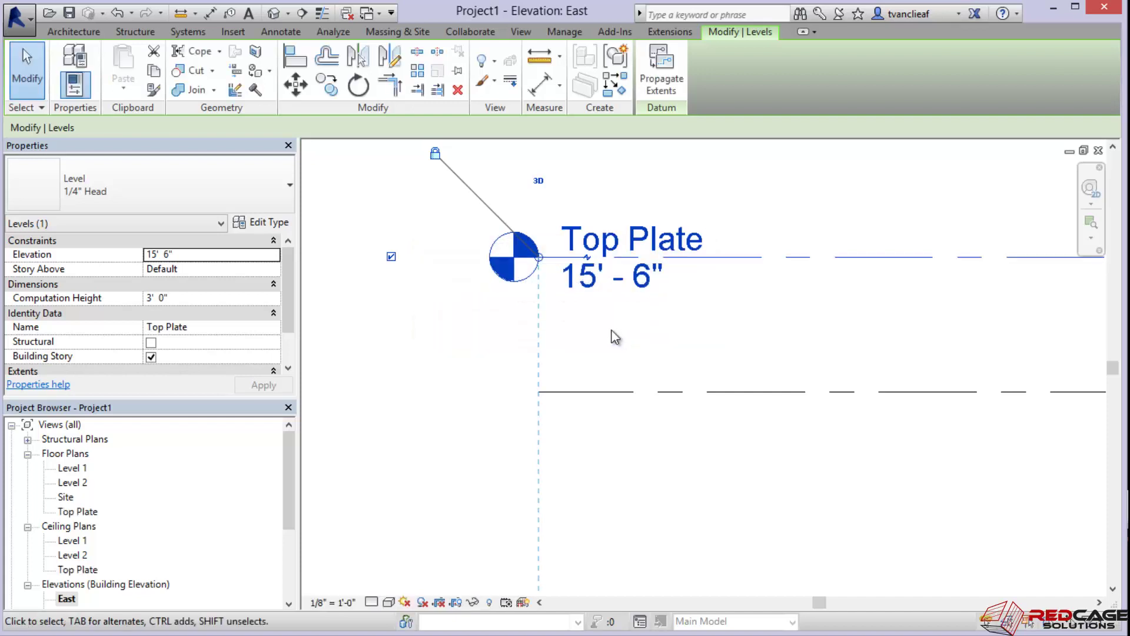
# Hide the level head at the currently labelled end of the Top Plate level
pyautogui.click(71, 512)
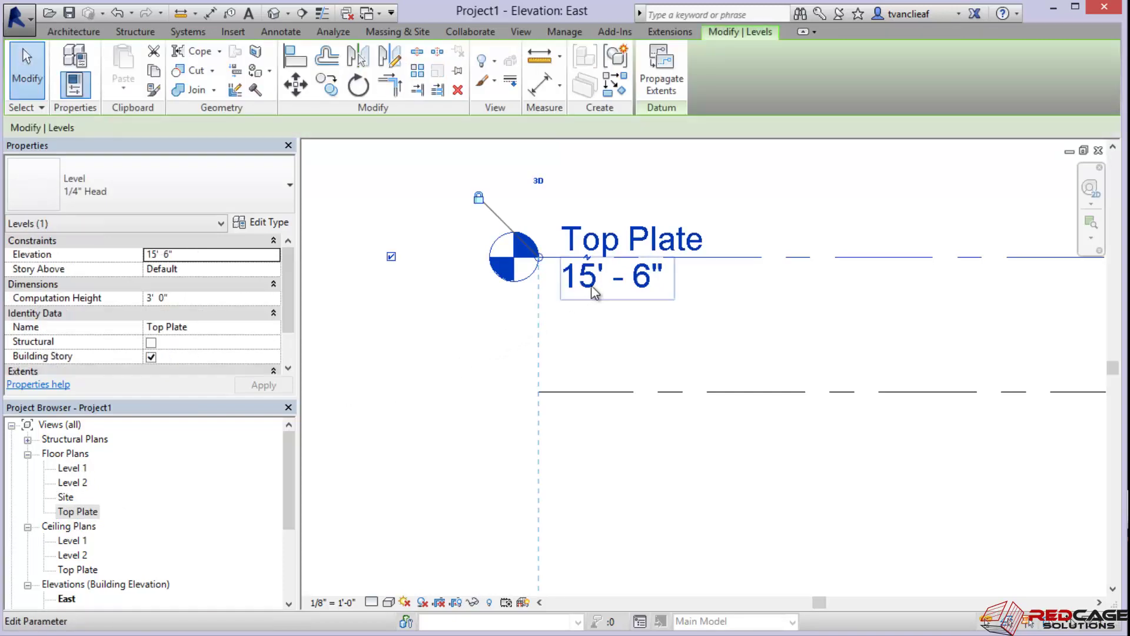
pyautogui.press('Escape')
pyautogui.click(761, 255)
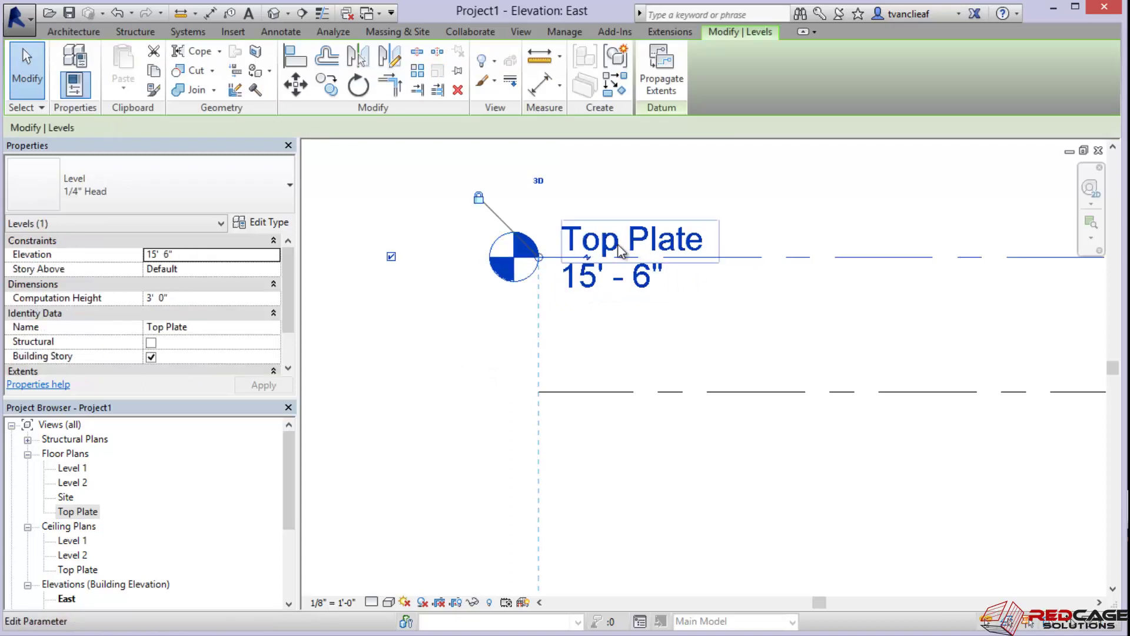
pyautogui.click(392, 257)
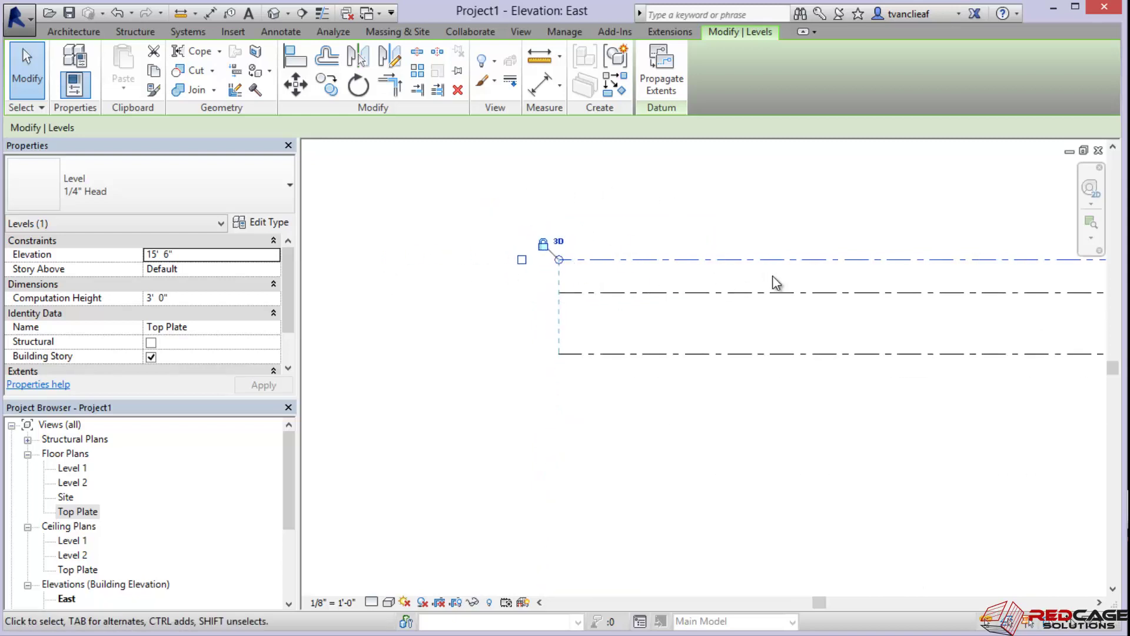
# Extend the Top Plate level's opposite end into alignment with the Level 2 line's end and show its level head there
pyautogui.moveTo(777, 280); pyautogui.dragTo(598, 256, button='middle')
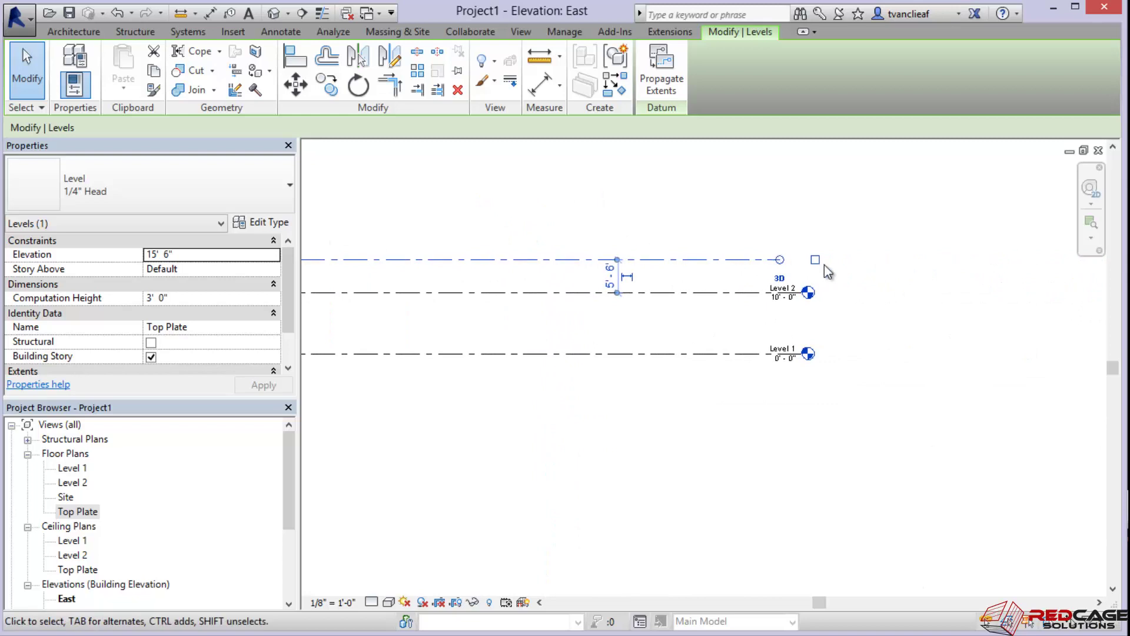
pyautogui.scroll(5, 821, 262)
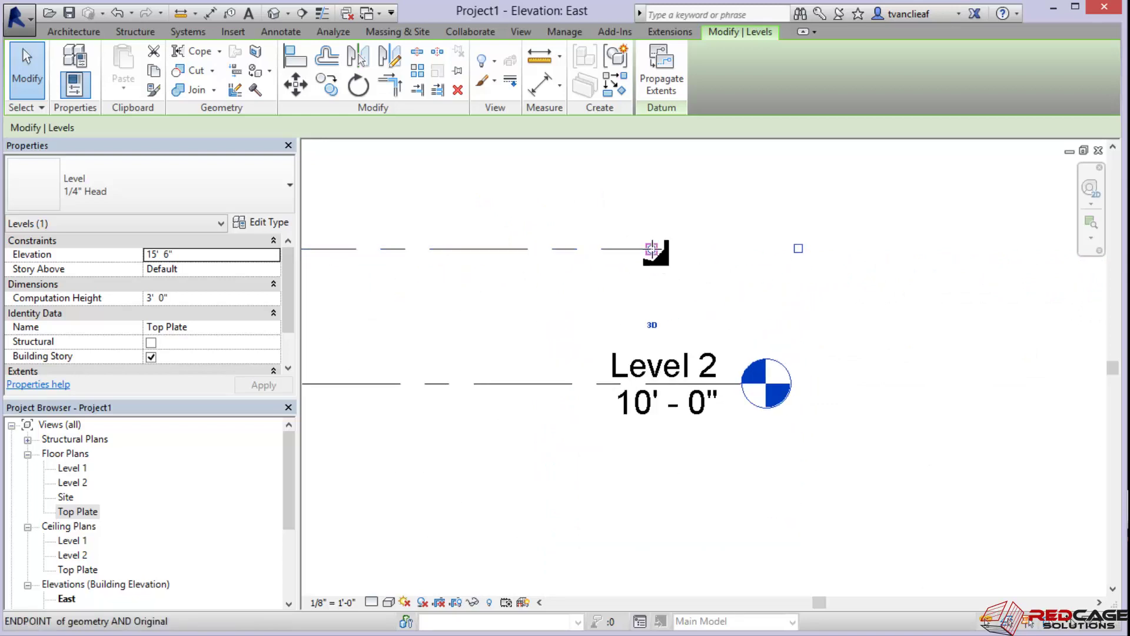
pyautogui.moveTo(651, 248); pyautogui.dragTo(742, 255)
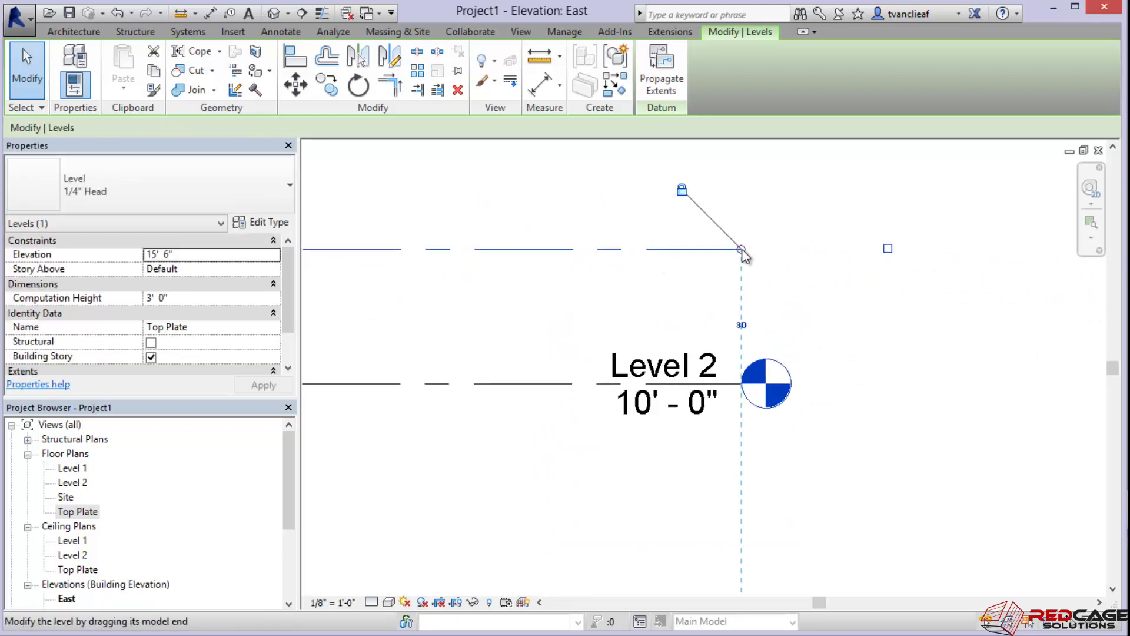
pyautogui.click(888, 248)
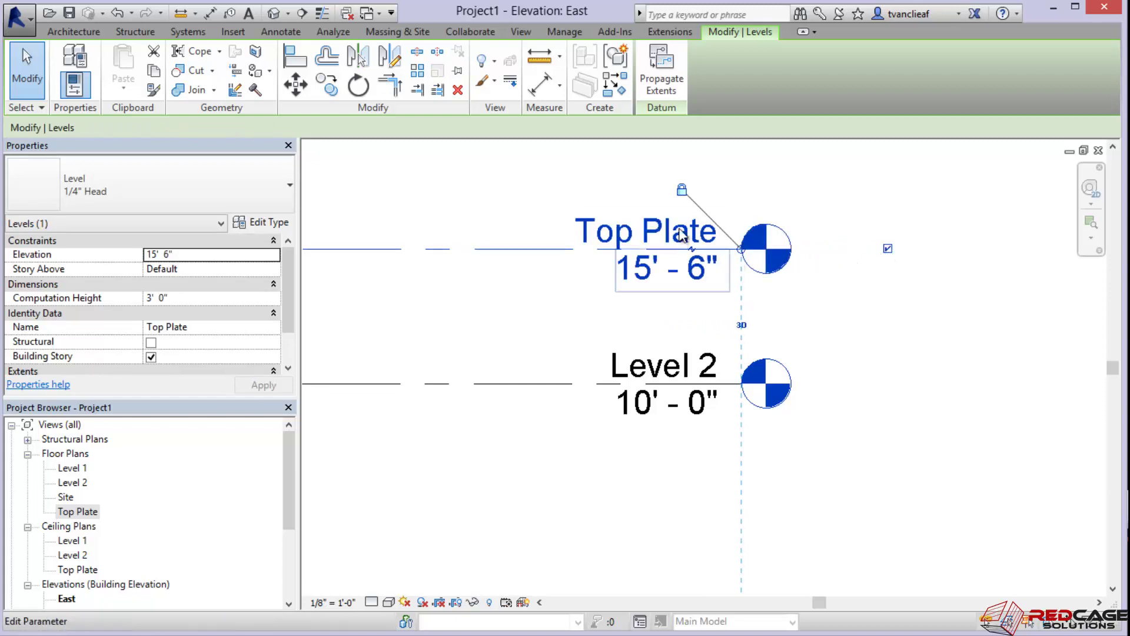
pyautogui.scroll(-1, 589, 292)
pyautogui.moveTo(552, 299); pyautogui.dragTo(634, 298, button='middle')
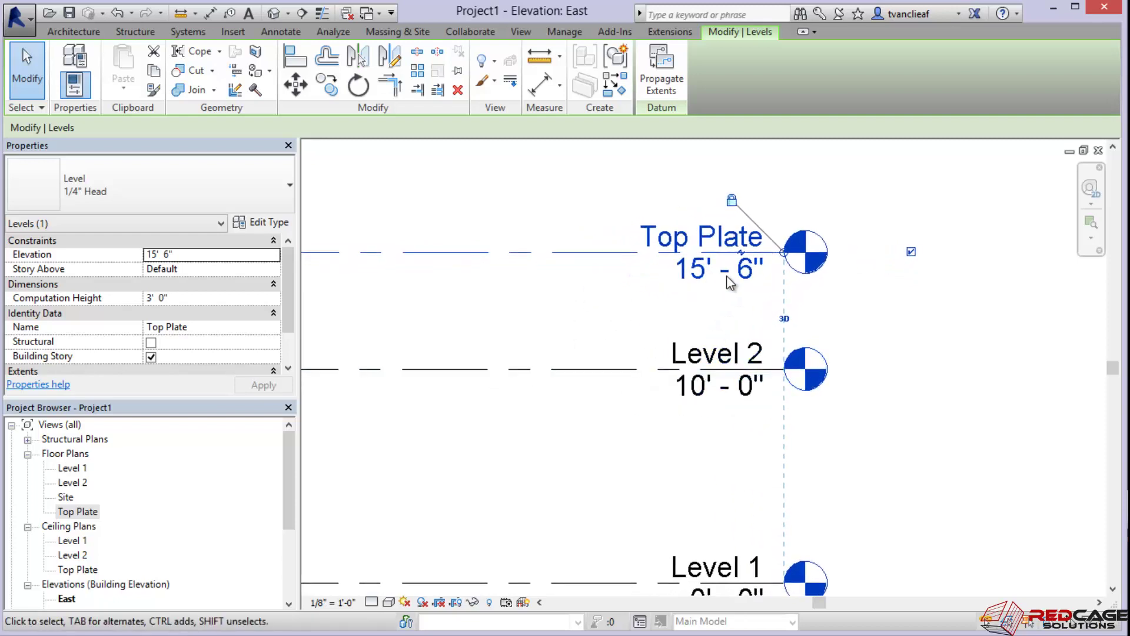
# Set the Top Plate level's elevation to 20' 6"
pyautogui.scroll(1, 740, 338)
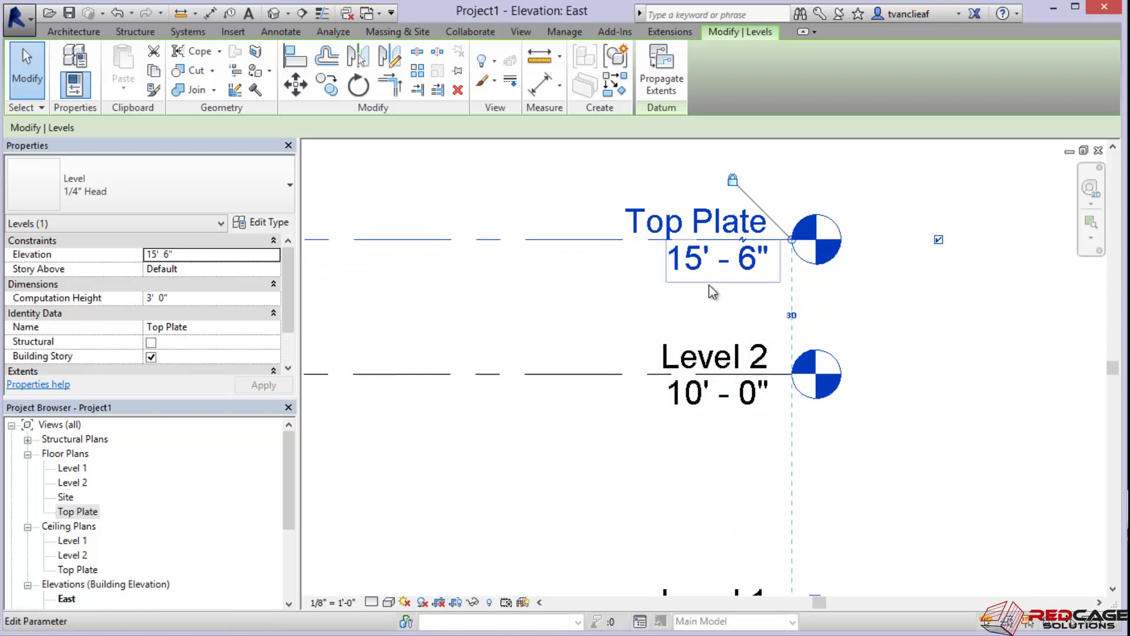
pyautogui.click(706, 259)
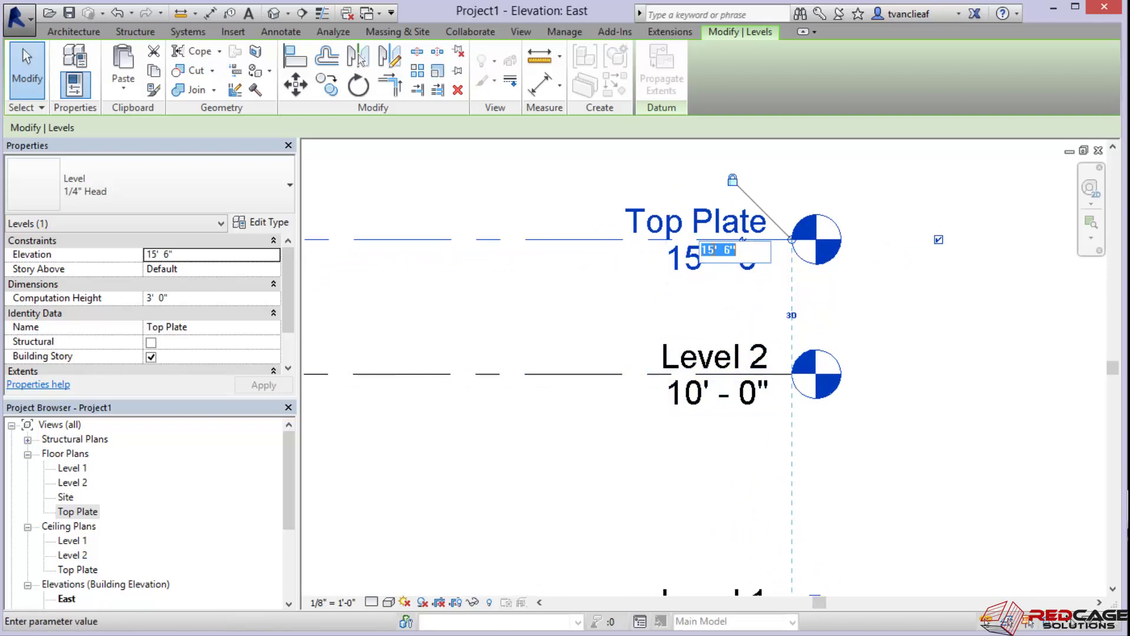
pyautogui.click(714, 250)
pyautogui.moveTo(708, 250); pyautogui.dragTo(716, 249)
pyautogui.moveTo(714, 249); pyautogui.dragTo(697, 258)
pyautogui.write('20')
pyautogui.press('Return')
pyautogui.scroll(-1, 690, 256)
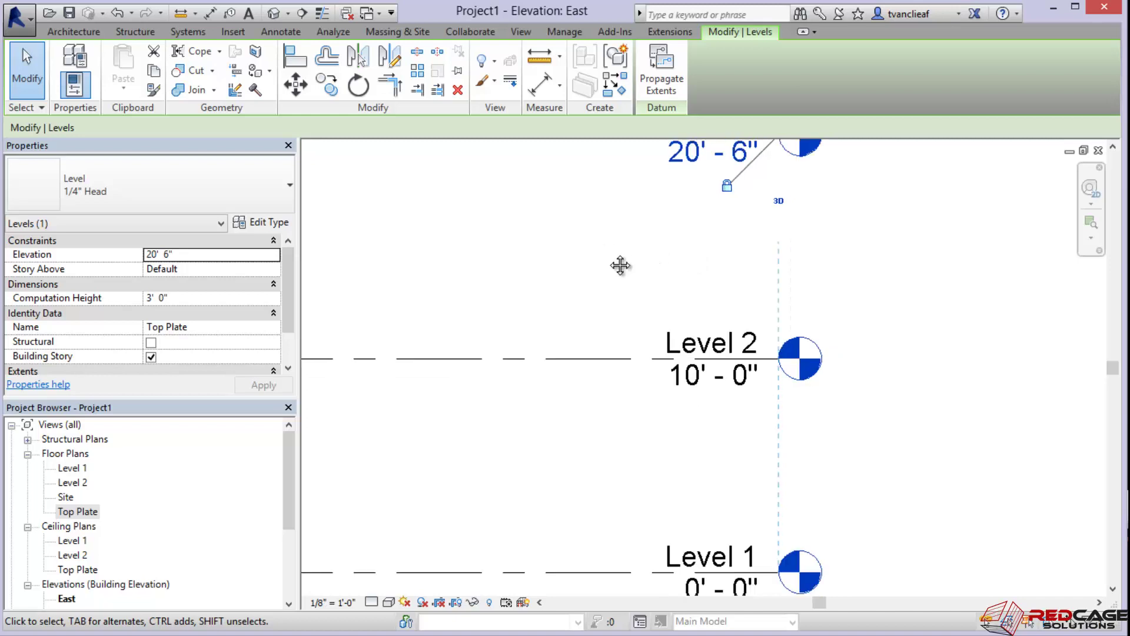
# Set the temporary dimension between the Top Plate level and Level 2 to 9'
pyautogui.moveTo(620, 264); pyautogui.dragTo(714, 328, button='middle')
pyautogui.scroll(-2, 682, 267)
pyautogui.moveTo(699, 280); pyautogui.dragTo(767, 276, button='middle')
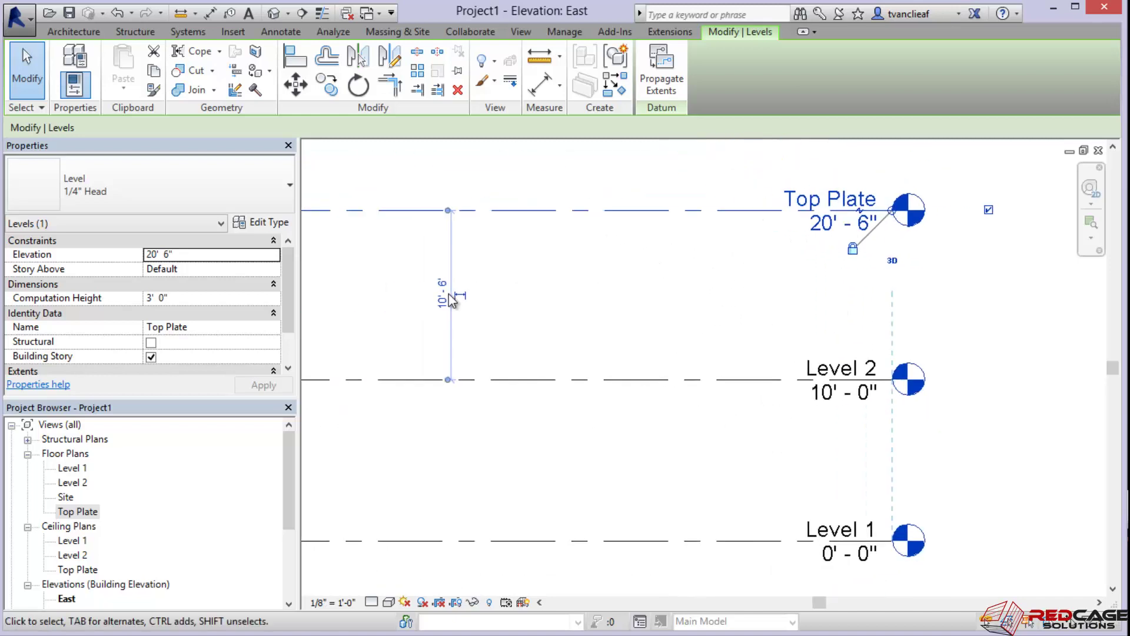
pyautogui.click(444, 301)
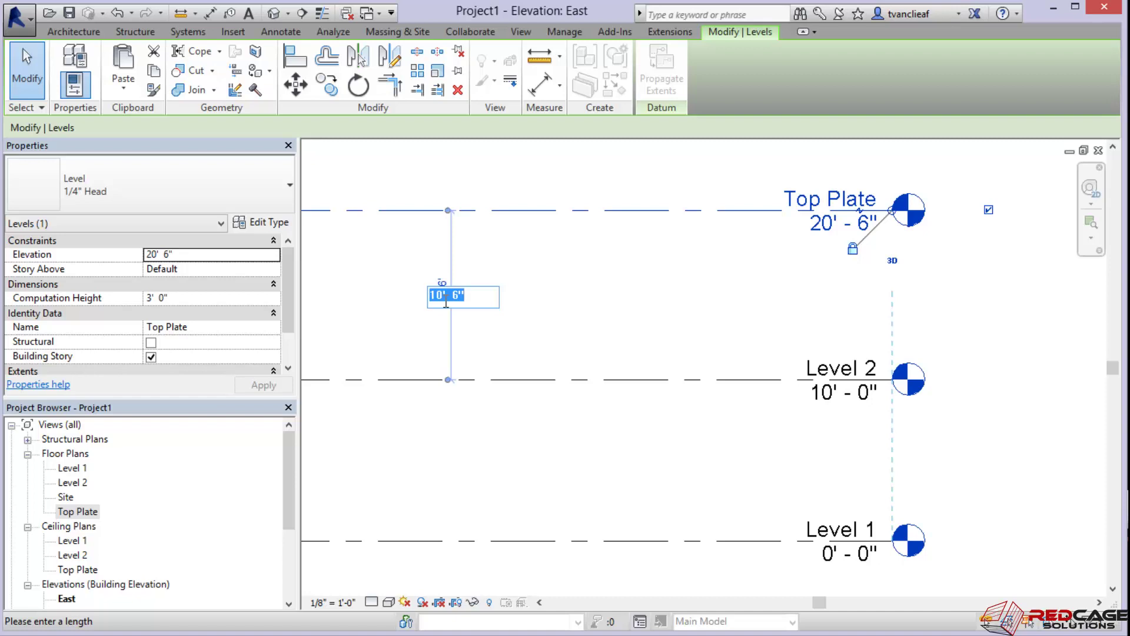
pyautogui.write('9')
pyautogui.press('Return')
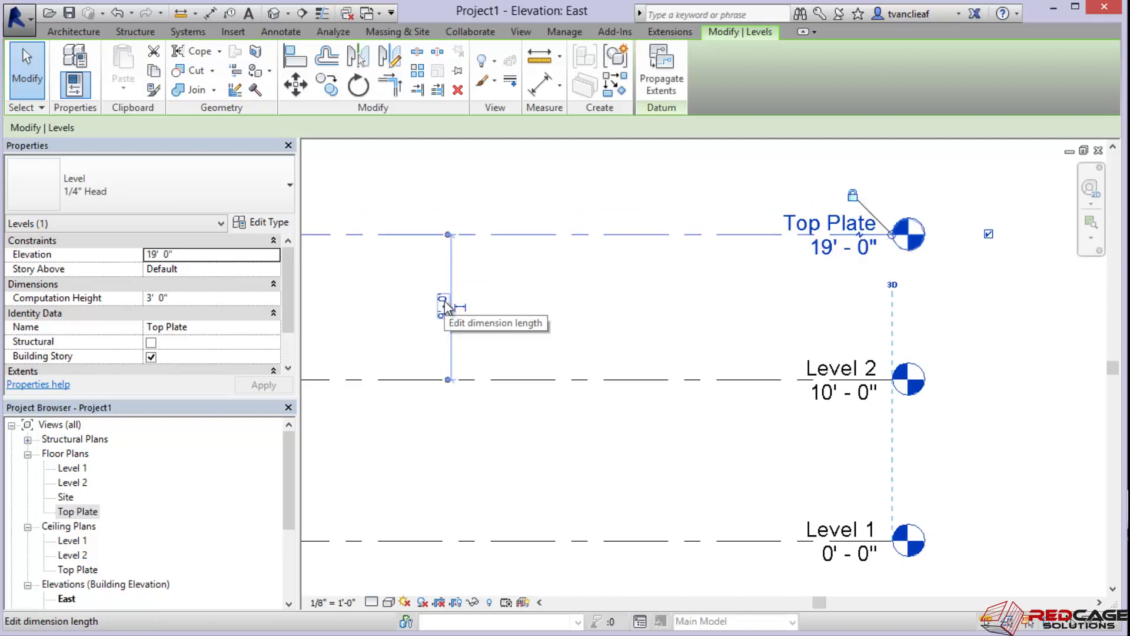
# Set the temporary dimension between the Top Plate level and Level 2 to 9' 6"
pyautogui.click(458, 306)
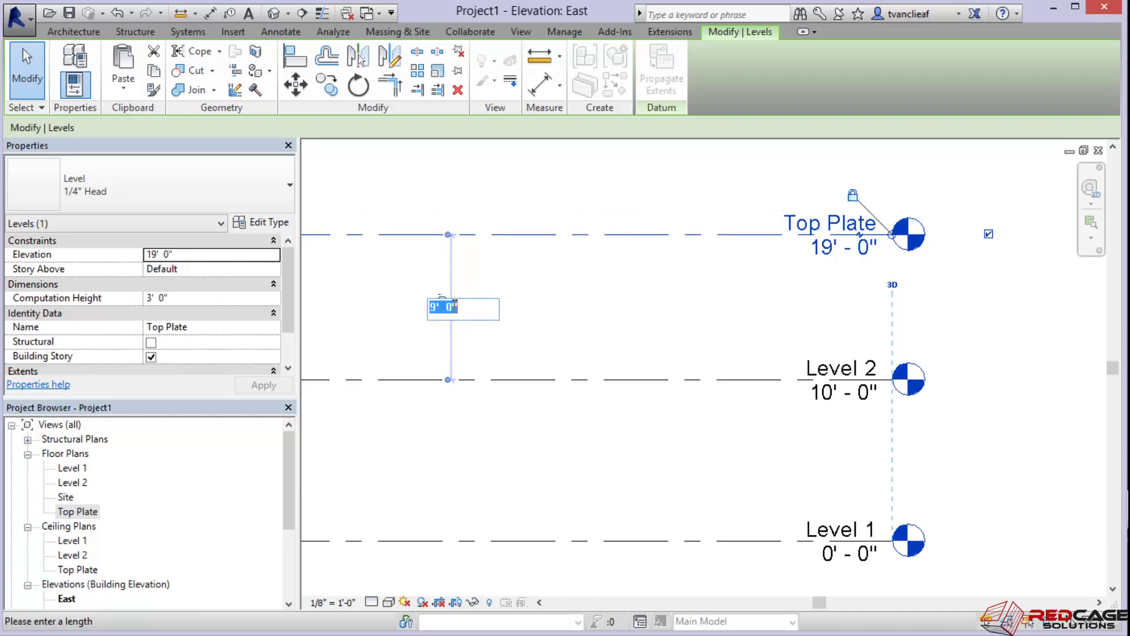
pyautogui.doubleClick(451, 306)
pyautogui.moveTo(457, 307); pyautogui.dragTo(427, 307)
pyautogui.press('BackSpace')
pyautogui.write("9'6")
pyautogui.press('Return')
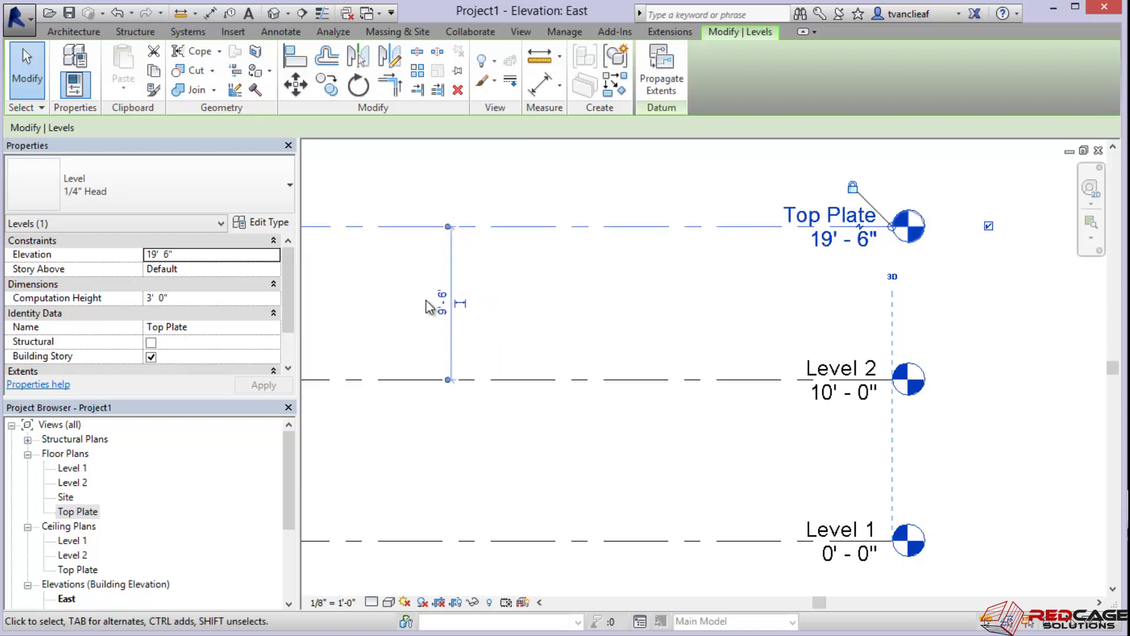
# Shorten the aligned head ends of all three levels together from the Top Plate line, and extend them outward slightly beyond their original position
pyautogui.moveTo(745, 320); pyautogui.dragTo(731, 304, button='middle')
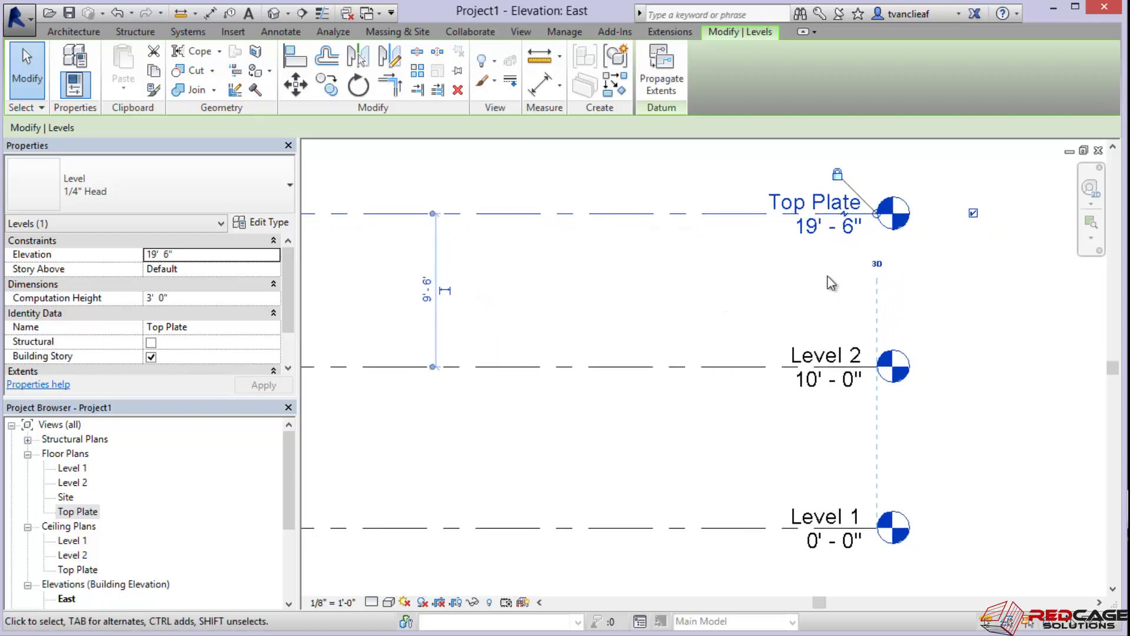
pyautogui.scroll(-1, 721, 281)
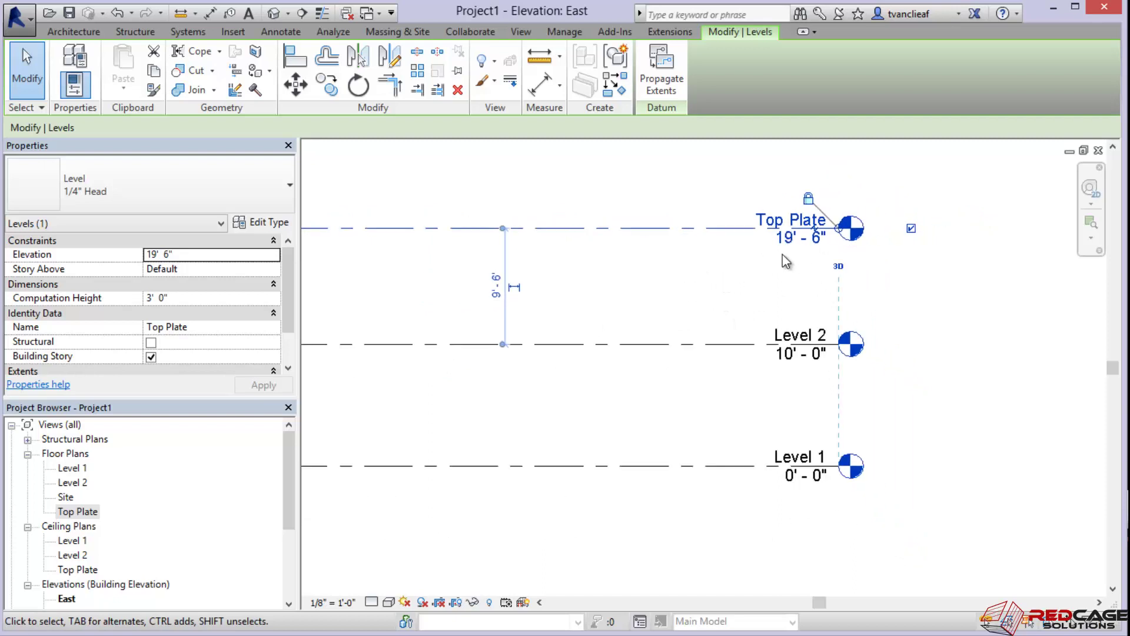
pyautogui.scroll(1, 782, 254)
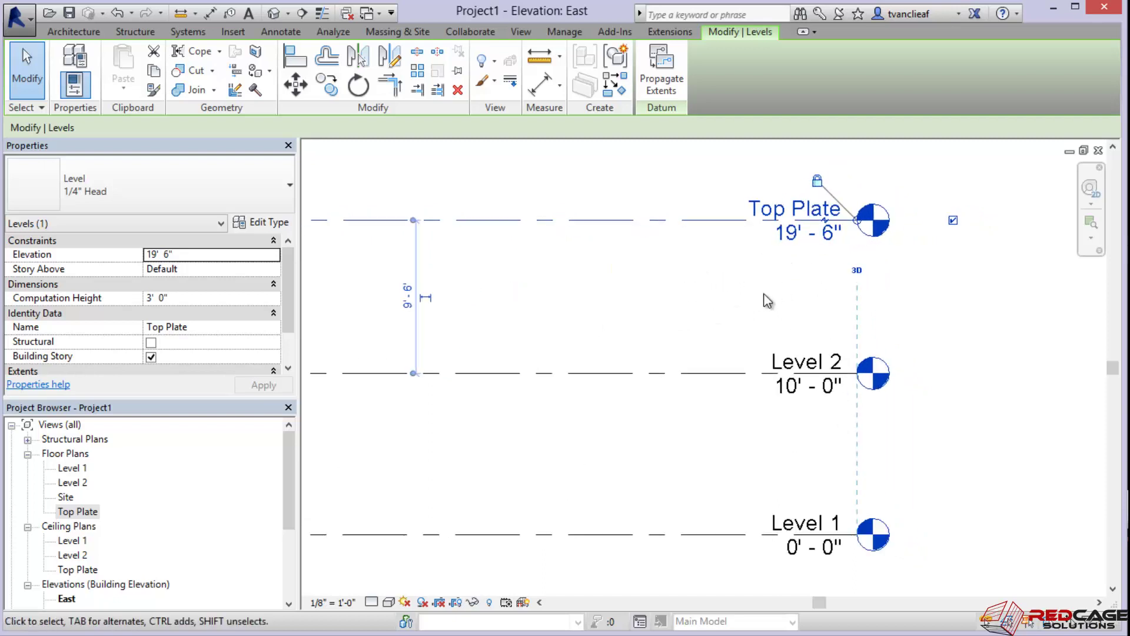
pyautogui.click(748, 378)
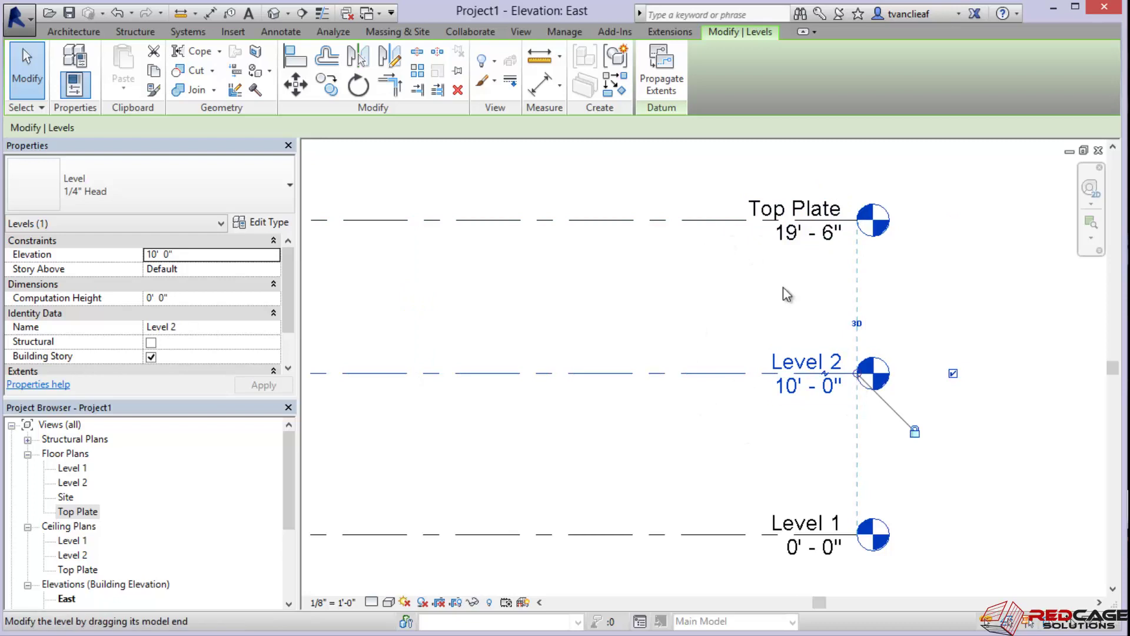
pyautogui.click(701, 222)
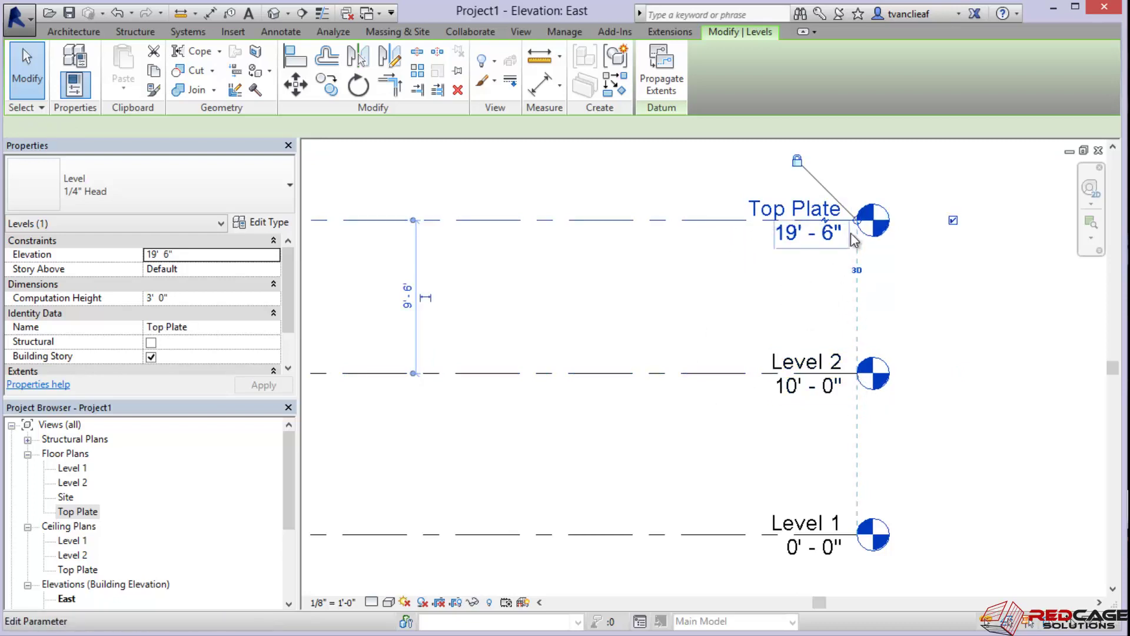
pyautogui.moveTo(862, 220); pyautogui.dragTo(751, 221)
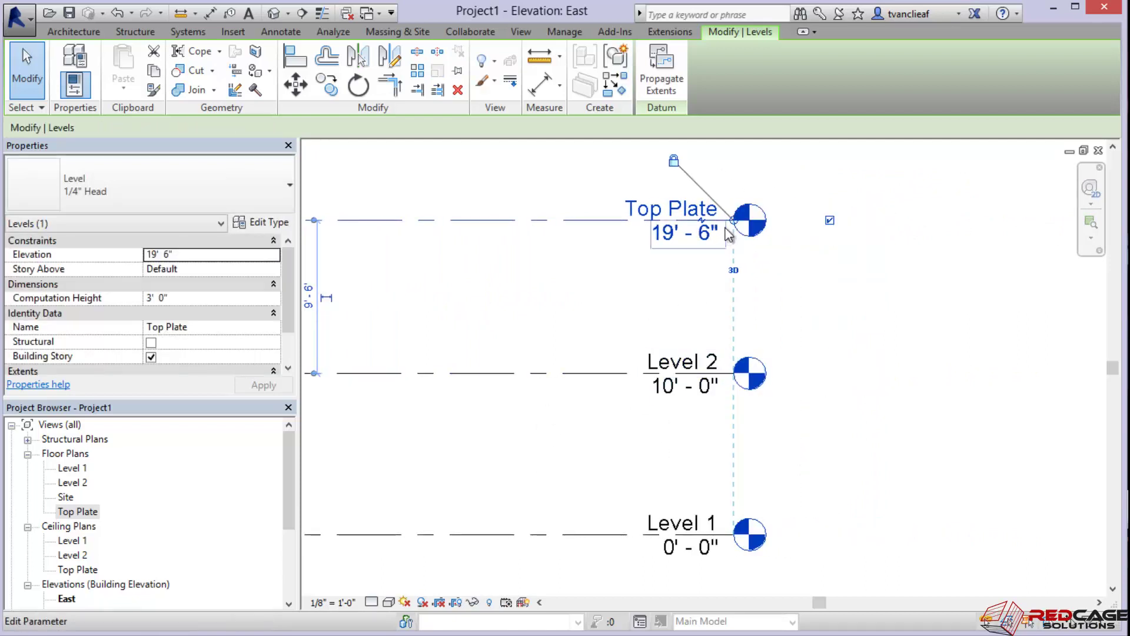
pyautogui.moveTo(733, 220); pyautogui.dragTo(896, 221)
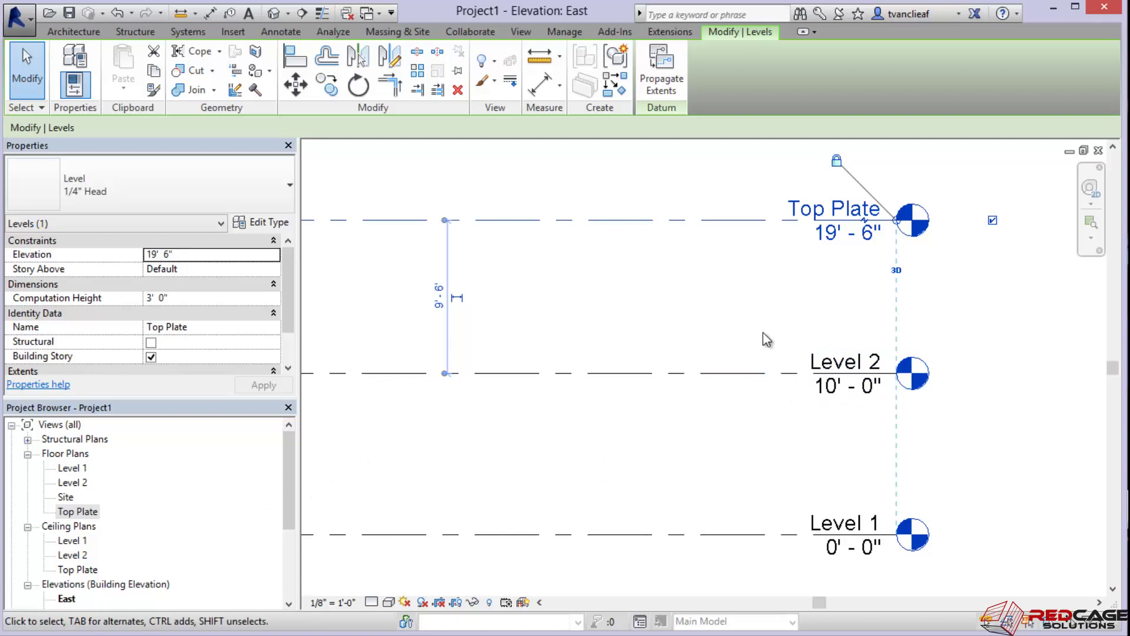
# Create a level with a plan view 10' above Top Plate by picking the Top Plate line with a 10' offset
pyautogui.moveTo(770, 341); pyautogui.dragTo(652, 309, button='middle')
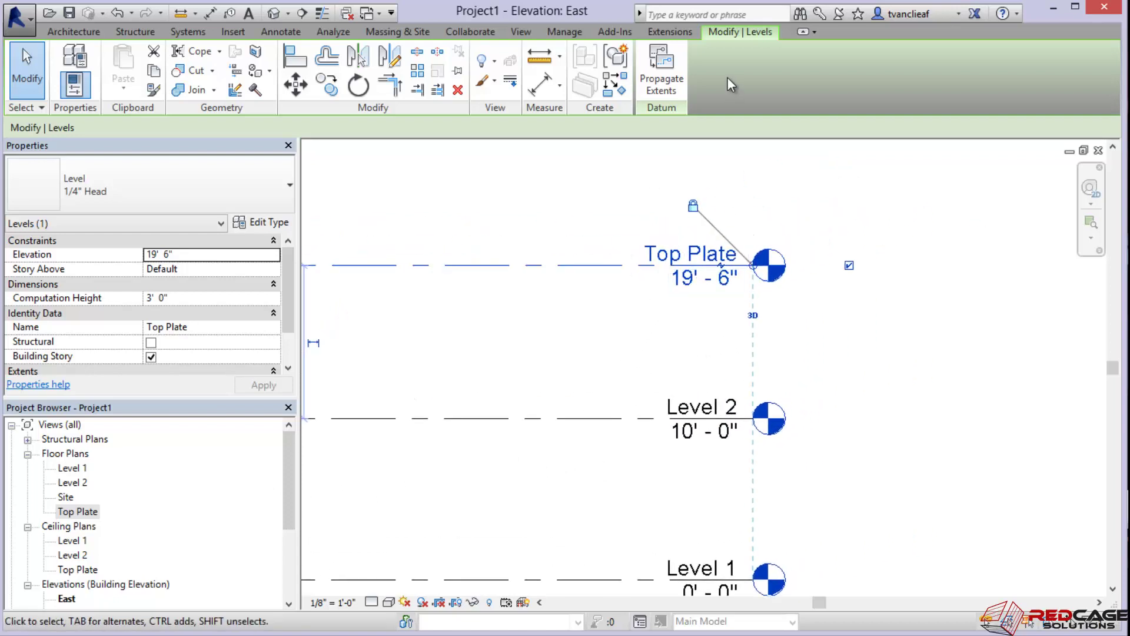
pyautogui.click(659, 180)
pyautogui.moveTo(568, 227); pyautogui.dragTo(608, 361, button='middle')
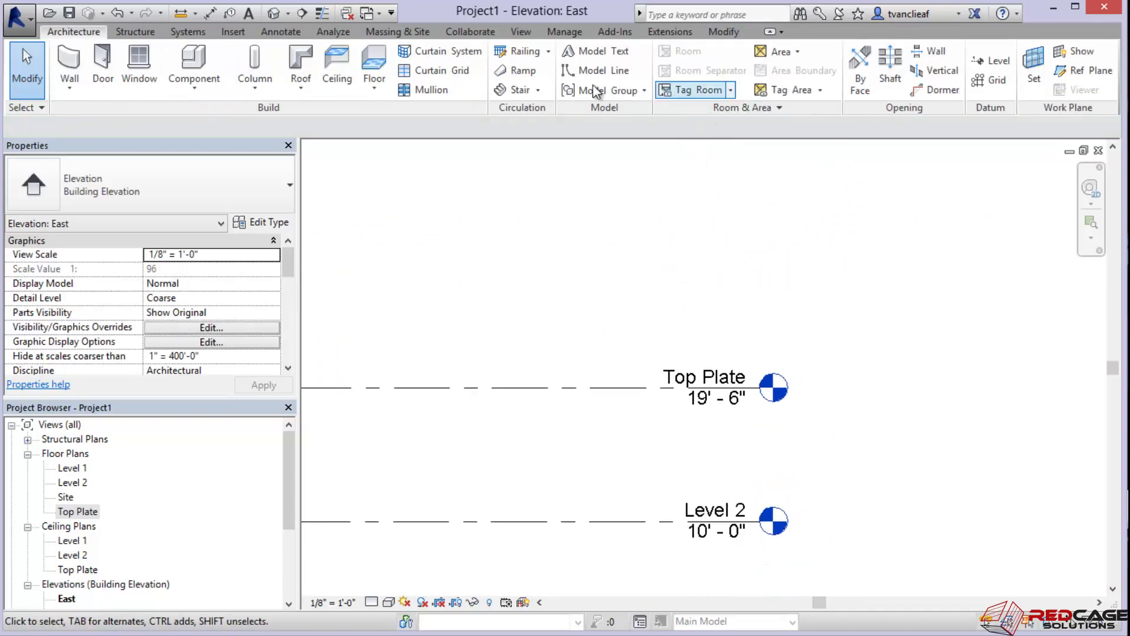
pyautogui.click(992, 61)
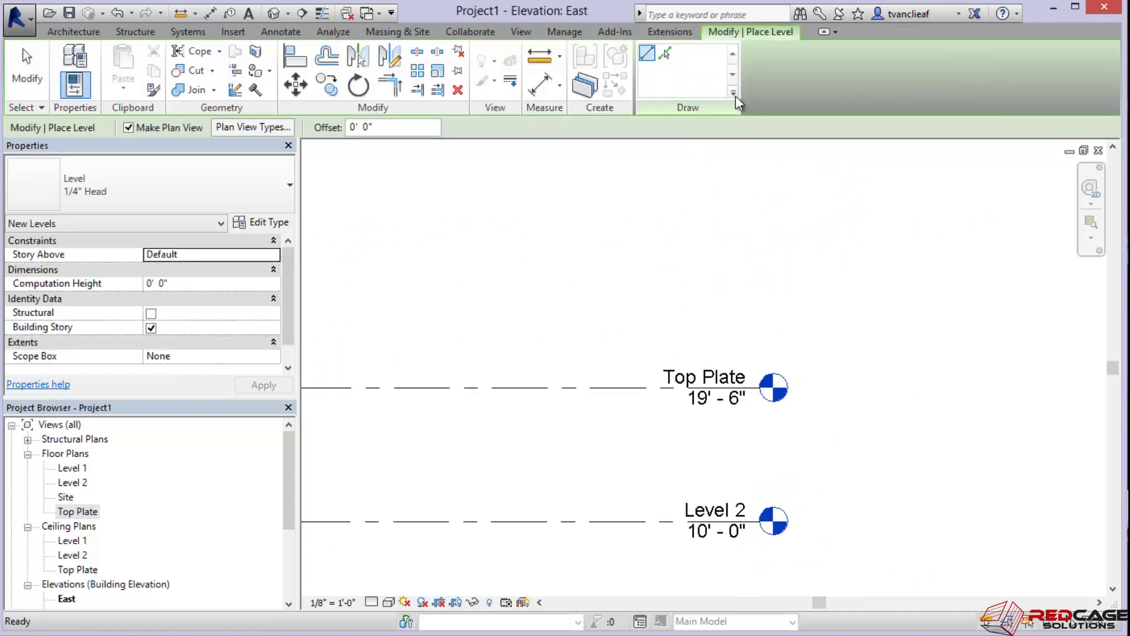
pyautogui.click(665, 54)
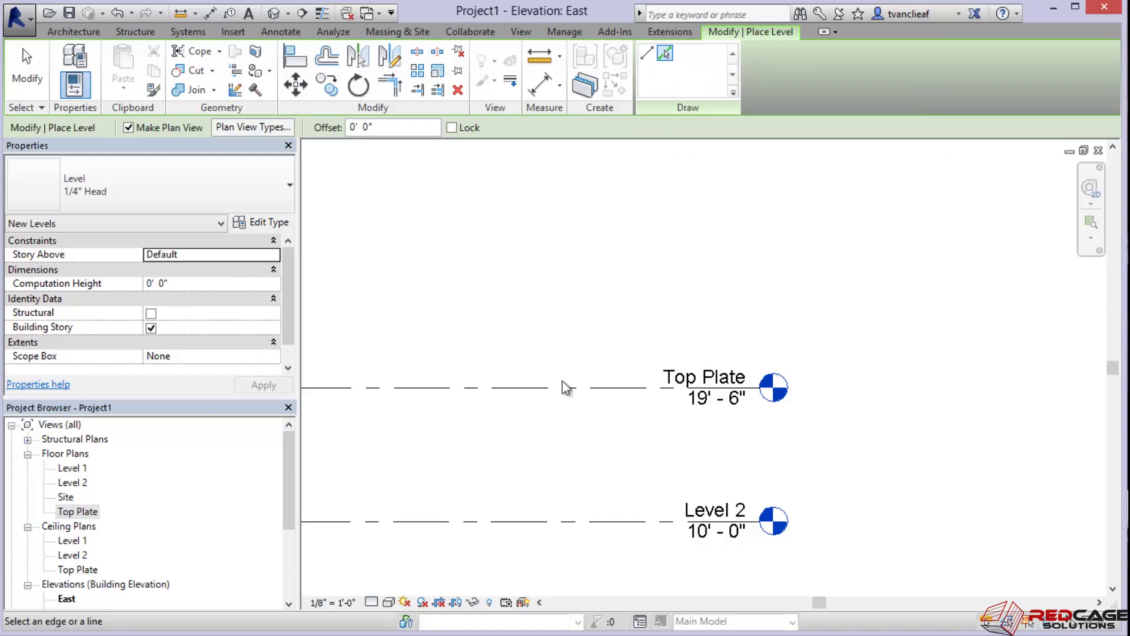
pyautogui.doubleClick(352, 127)
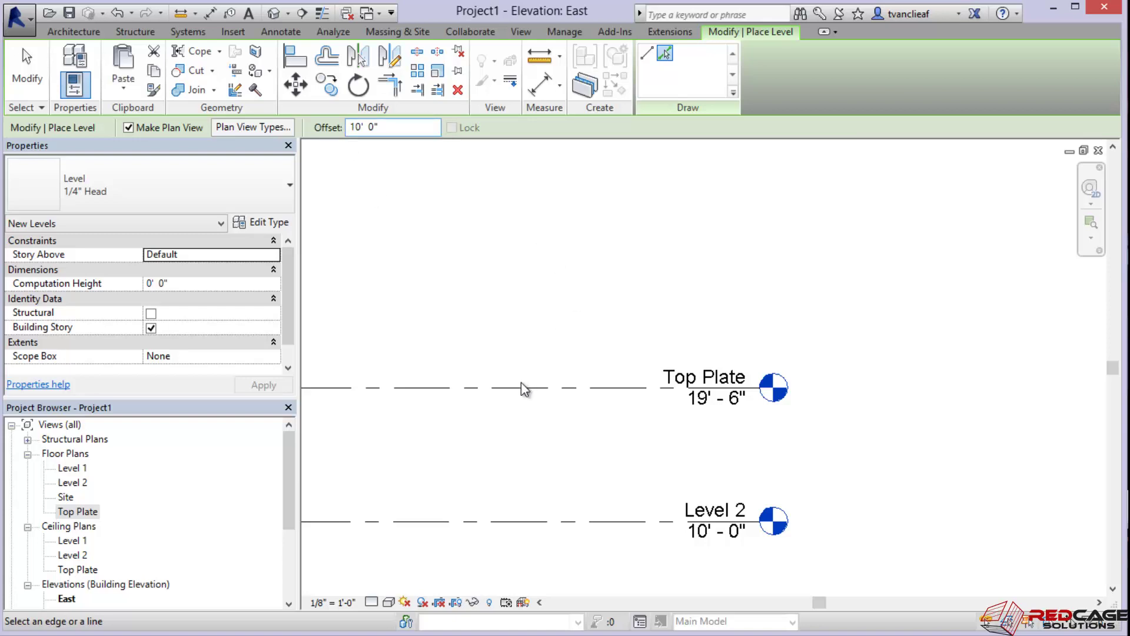
pyautogui.moveTo(521, 371); pyautogui.dragTo(577, 390, button='middle')
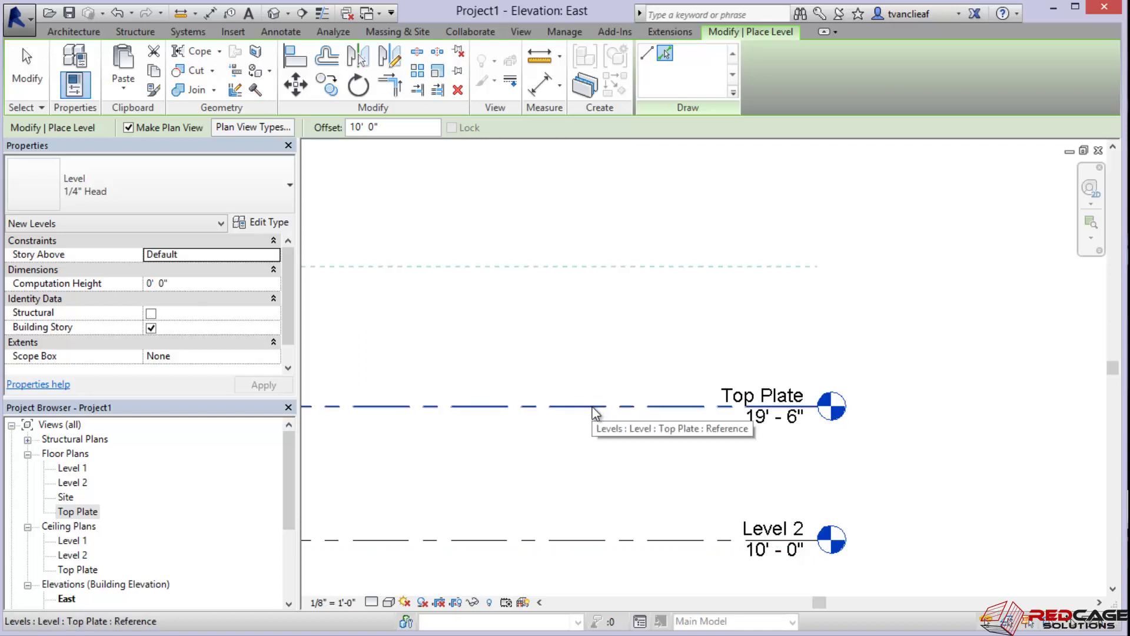
pyautogui.click(592, 406)
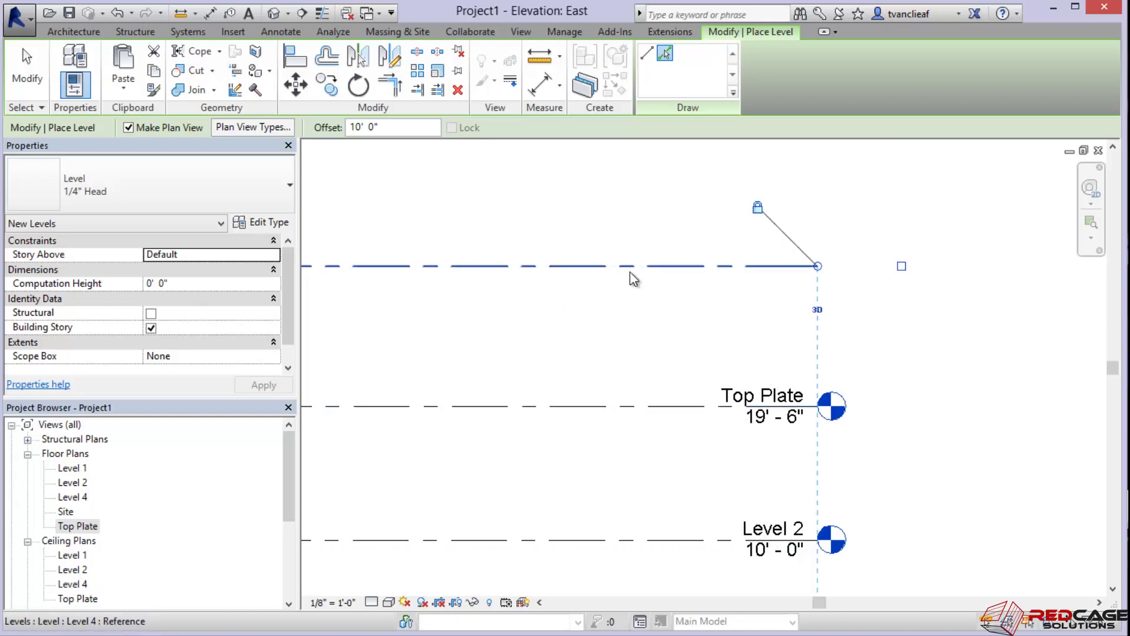
# Show the new Level 4's head at the end aligned with the other level heads, and finish placing levels
pyautogui.click(902, 266)
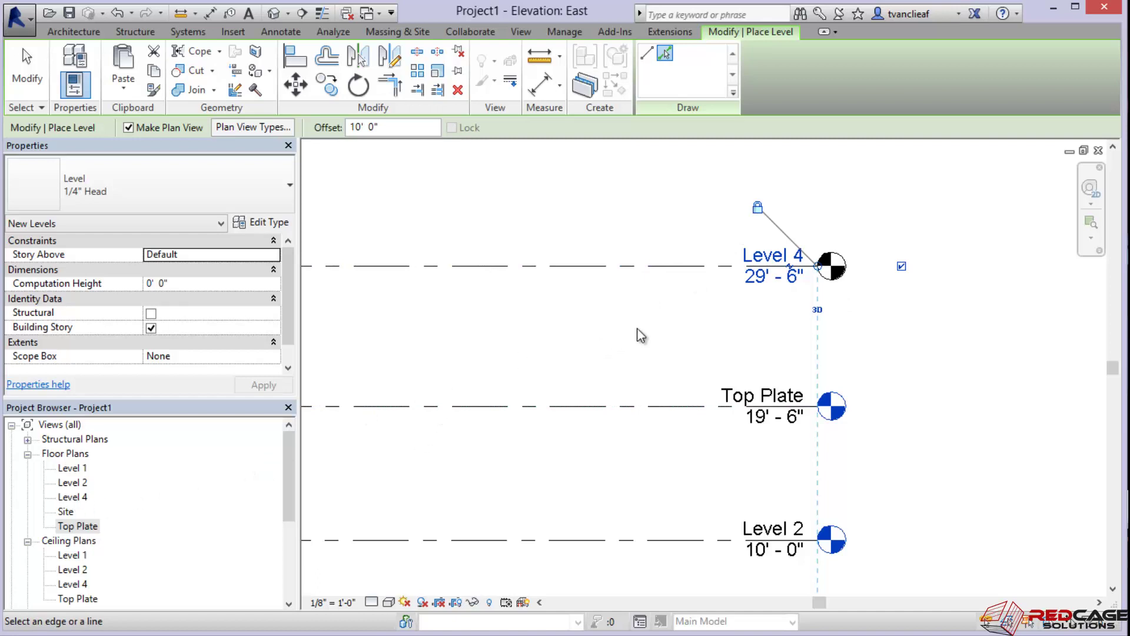
pyautogui.moveTo(643, 327); pyautogui.dragTo(600, 351, button='middle')
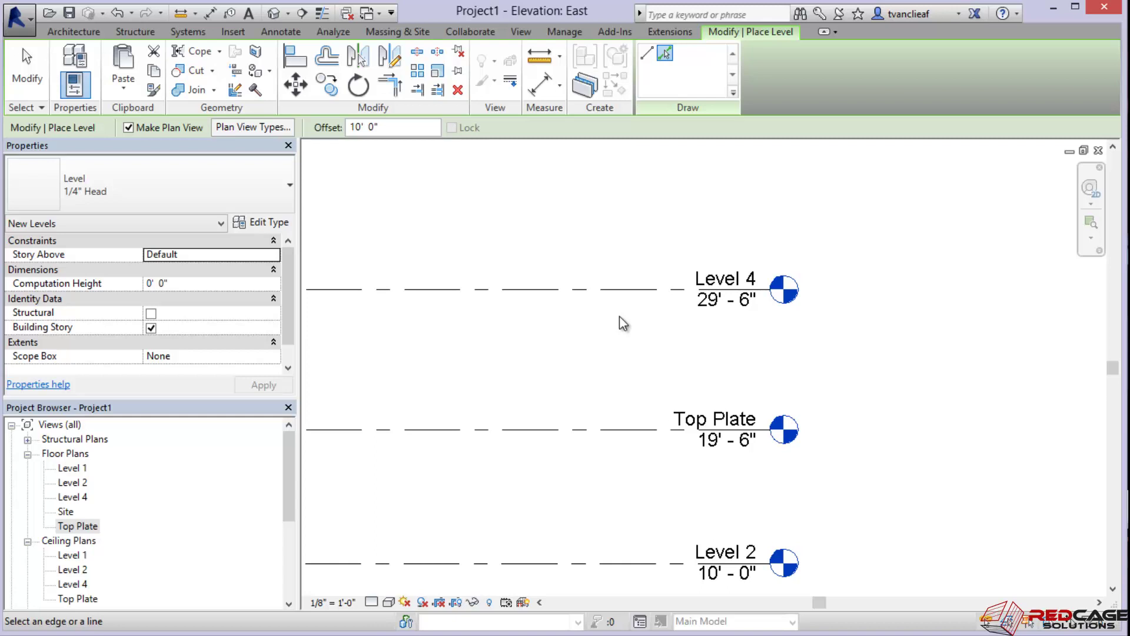
pyautogui.press('Escape')
pyautogui.press('Escape')
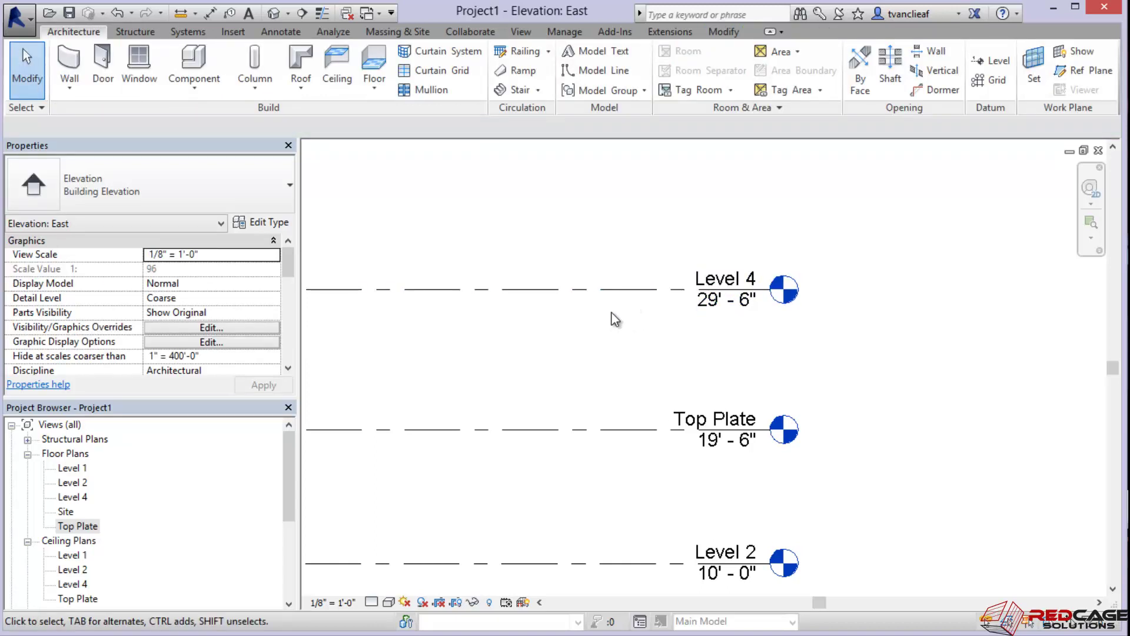
# Create a level without a plan view 10' above Level 4 by picking the Level 4 line with a 10' offset
pyautogui.click(991, 61)
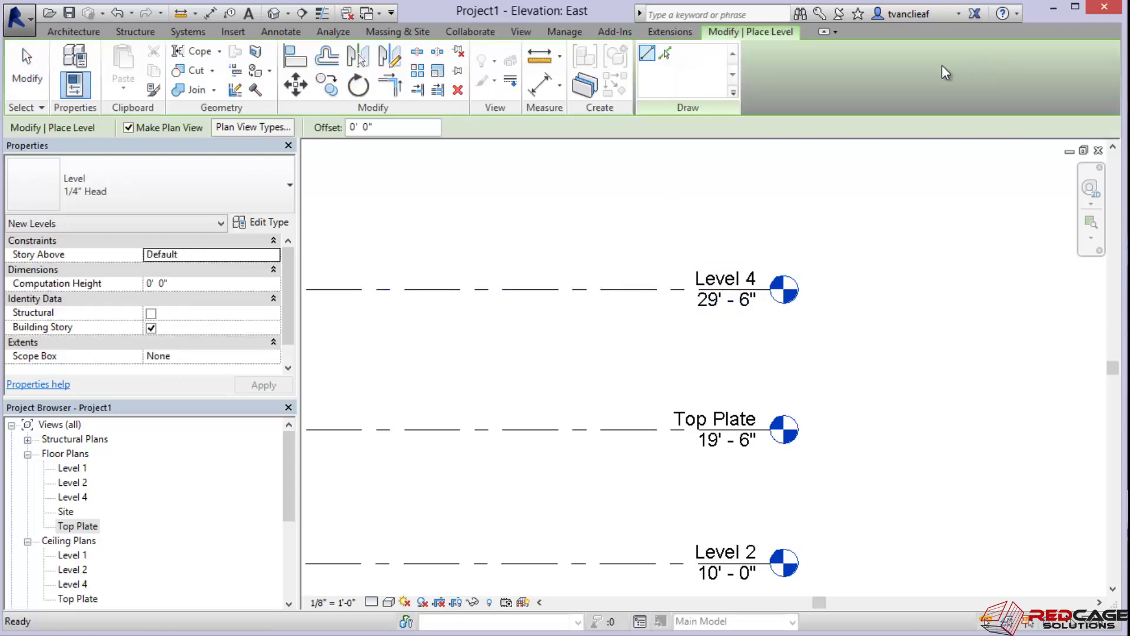
pyautogui.click(128, 128)
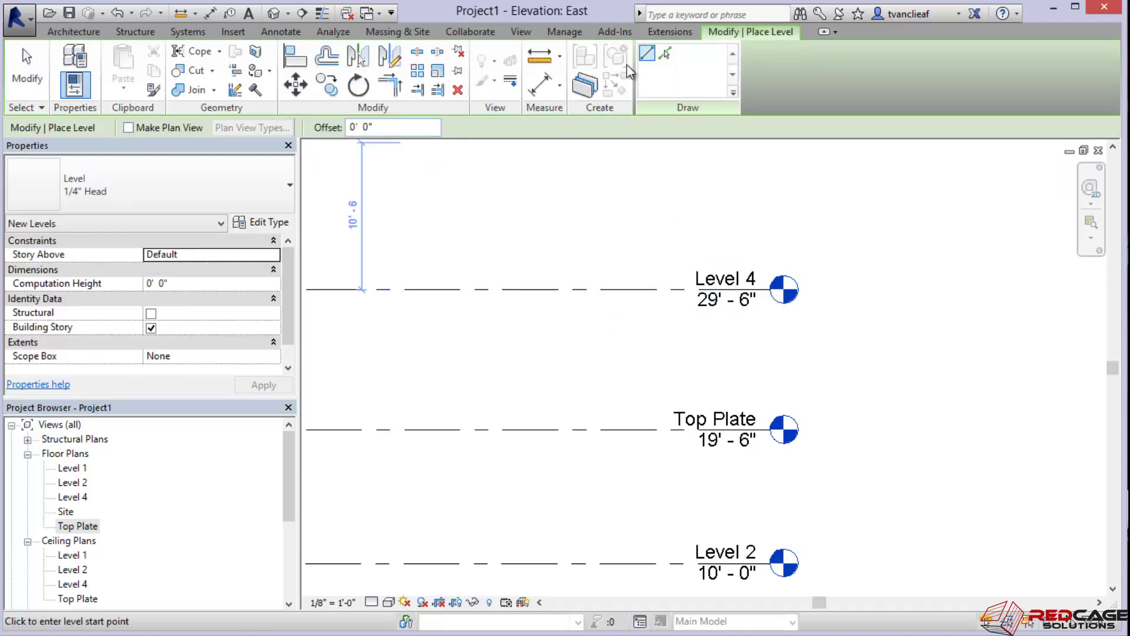
pyautogui.click(667, 54)
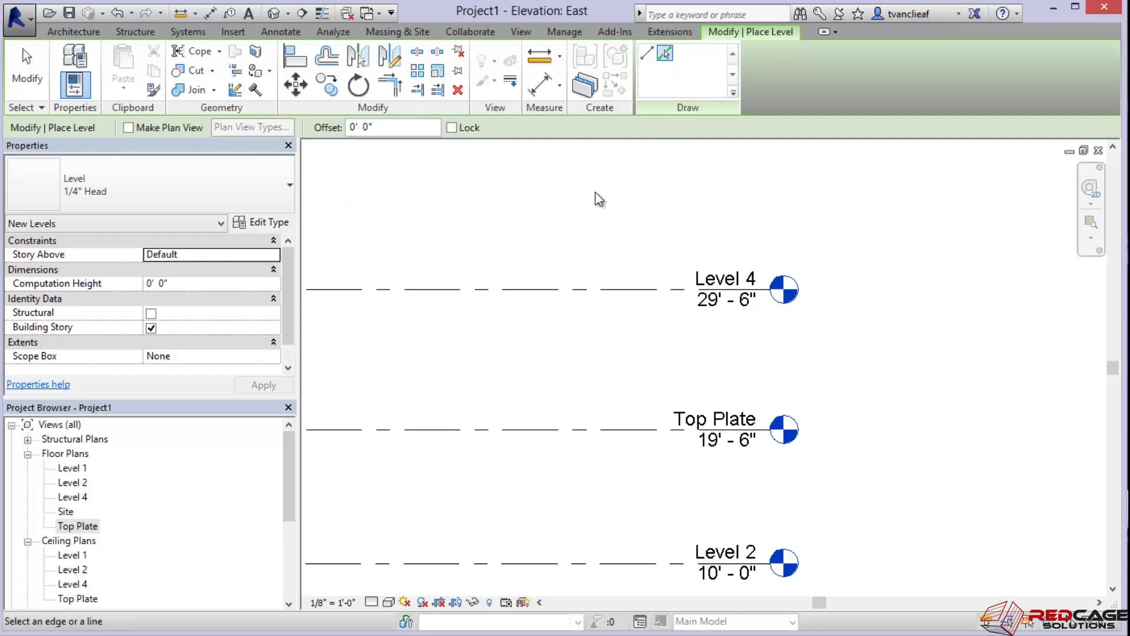
pyautogui.click(352, 127)
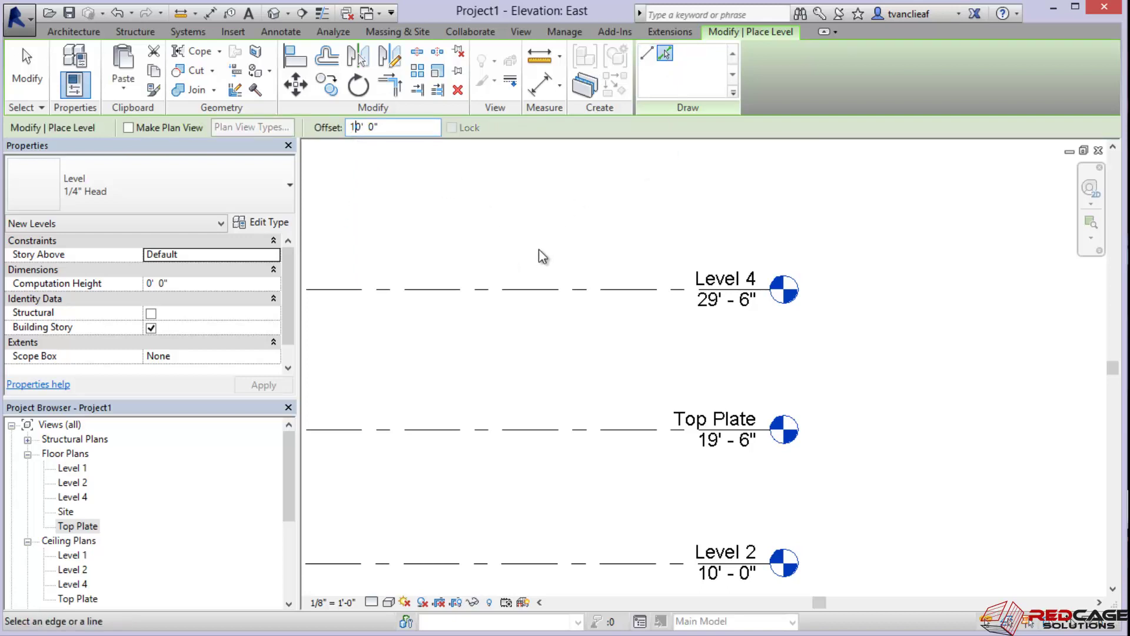
pyautogui.moveTo(560, 282); pyautogui.dragTo(586, 389, button='middle')
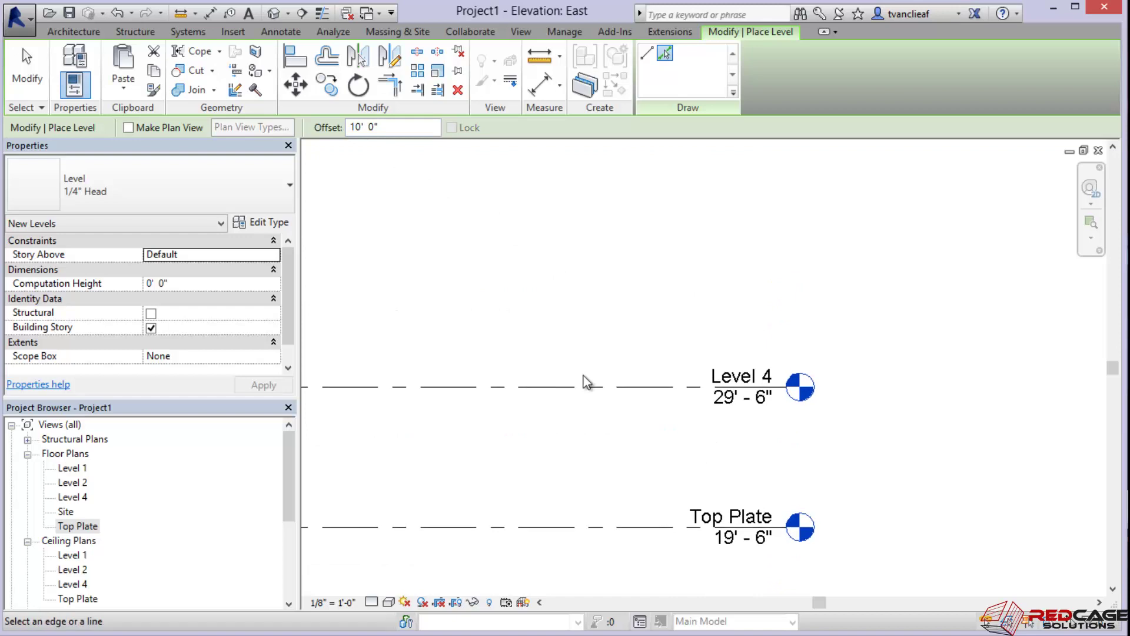
pyautogui.click(586, 389)
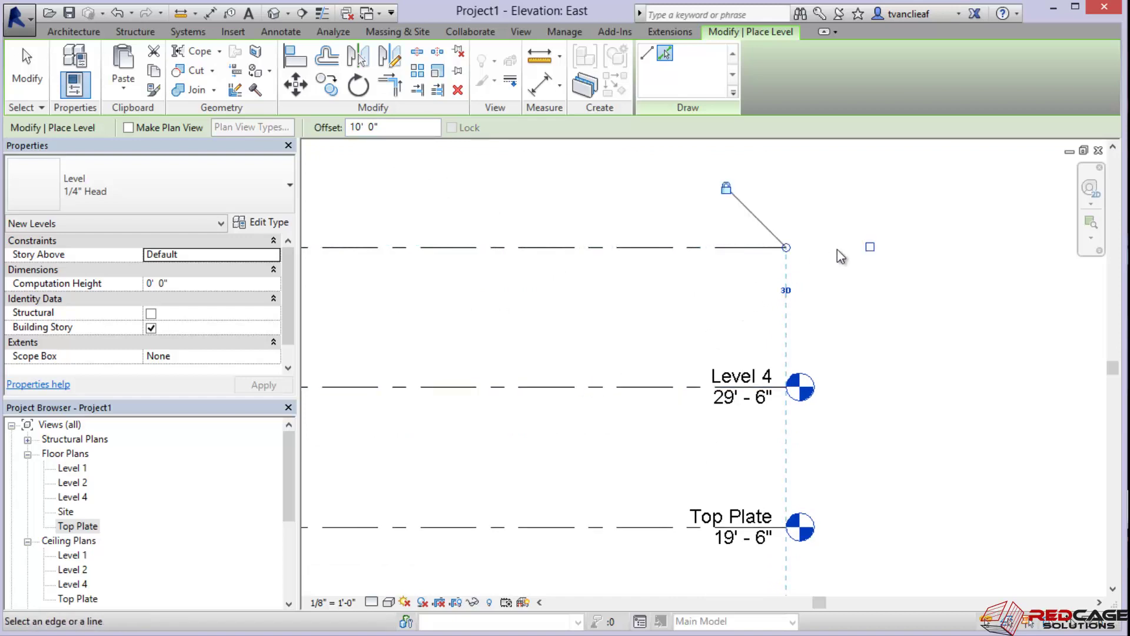
pyautogui.click(762, 248)
pyautogui.moveTo(709, 246); pyautogui.dragTo(691, 344, button='middle')
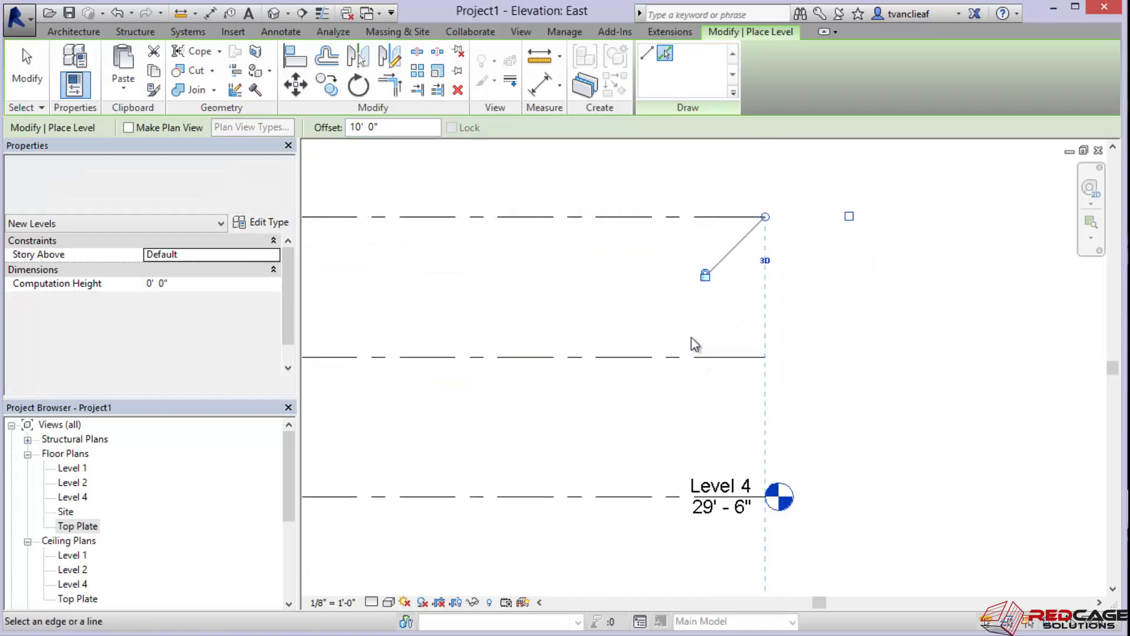
pyautogui.press('Escape')
pyautogui.press('Escape')
pyautogui.click(704, 218)
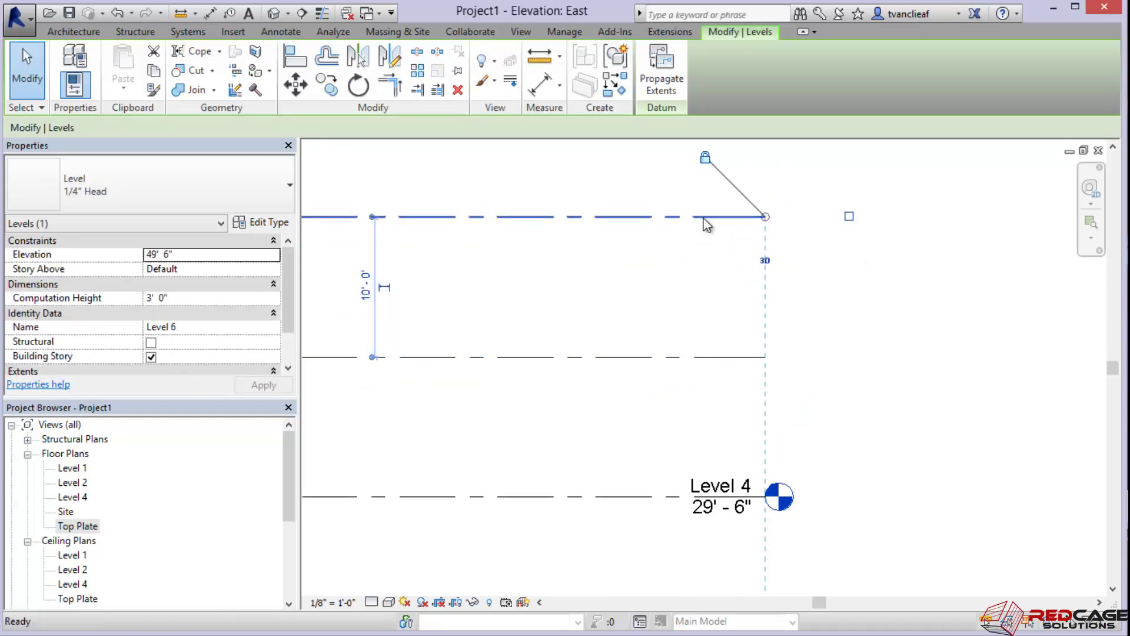
pyautogui.press('Delete')
# Show the level head of the headless level above Level 4, at the end aligned with the other heads
pyautogui.moveTo(704, 342); pyautogui.dragTo(695, 287, button='middle')
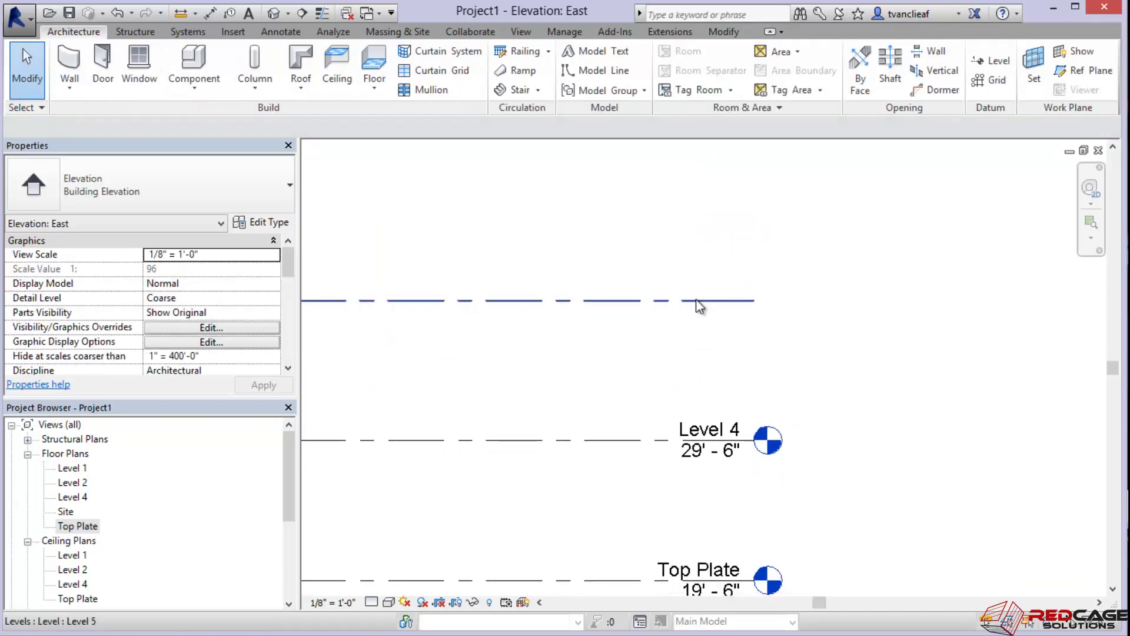
pyautogui.click(696, 300)
pyautogui.click(824, 379)
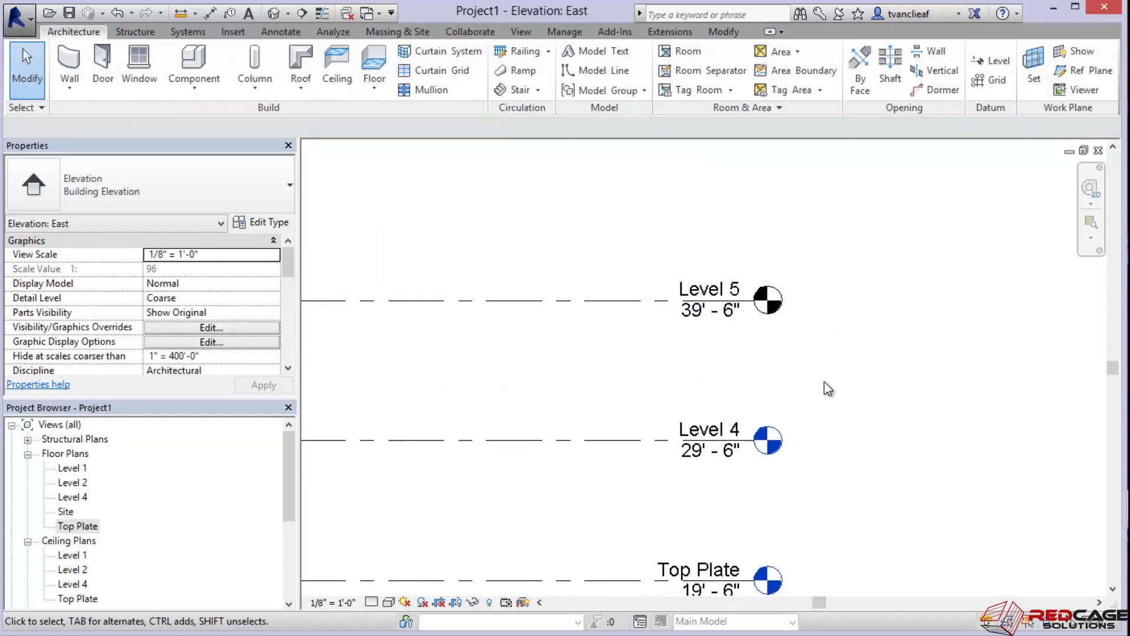
pyautogui.moveTo(836, 353); pyautogui.dragTo(763, 288, button='middle')
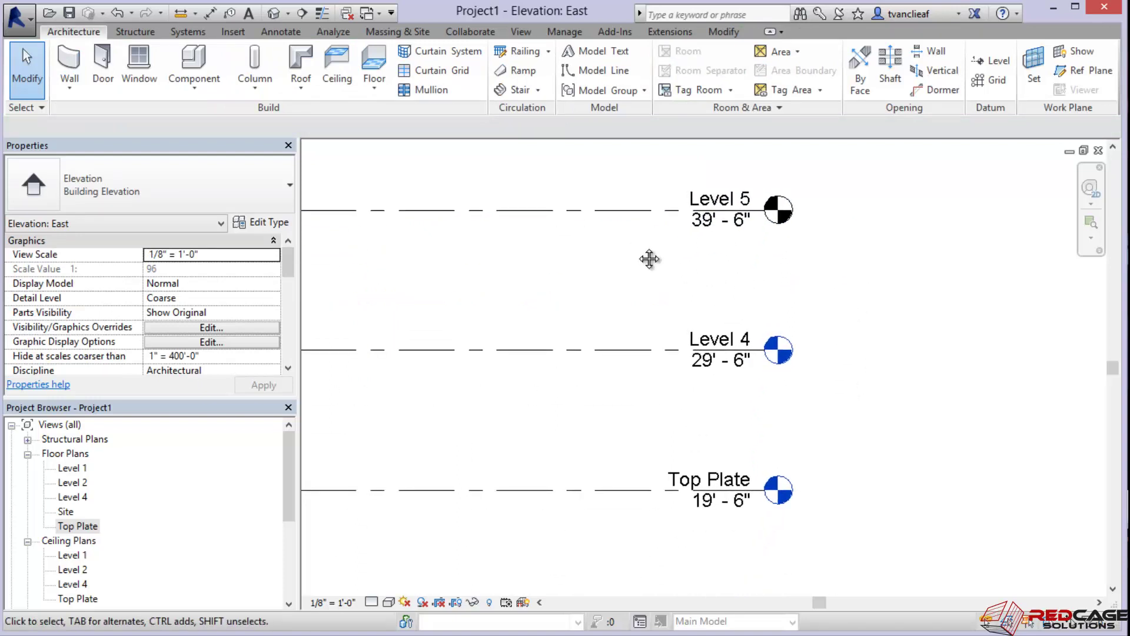
pyautogui.moveTo(649, 259); pyautogui.dragTo(702, 291, button='middle')
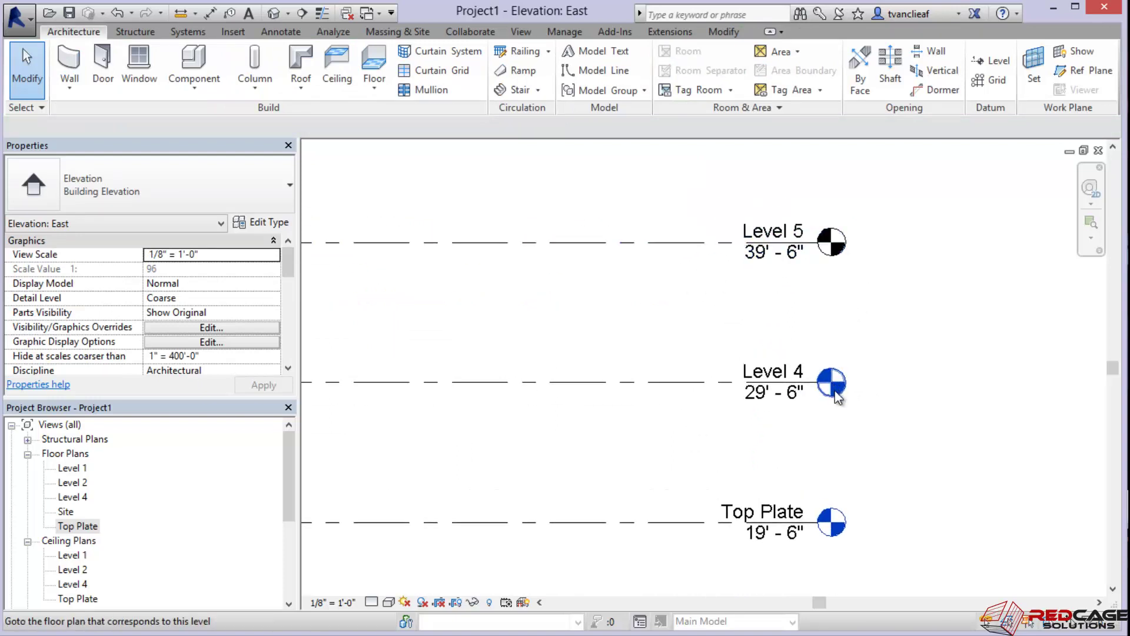
pyautogui.click(833, 244)
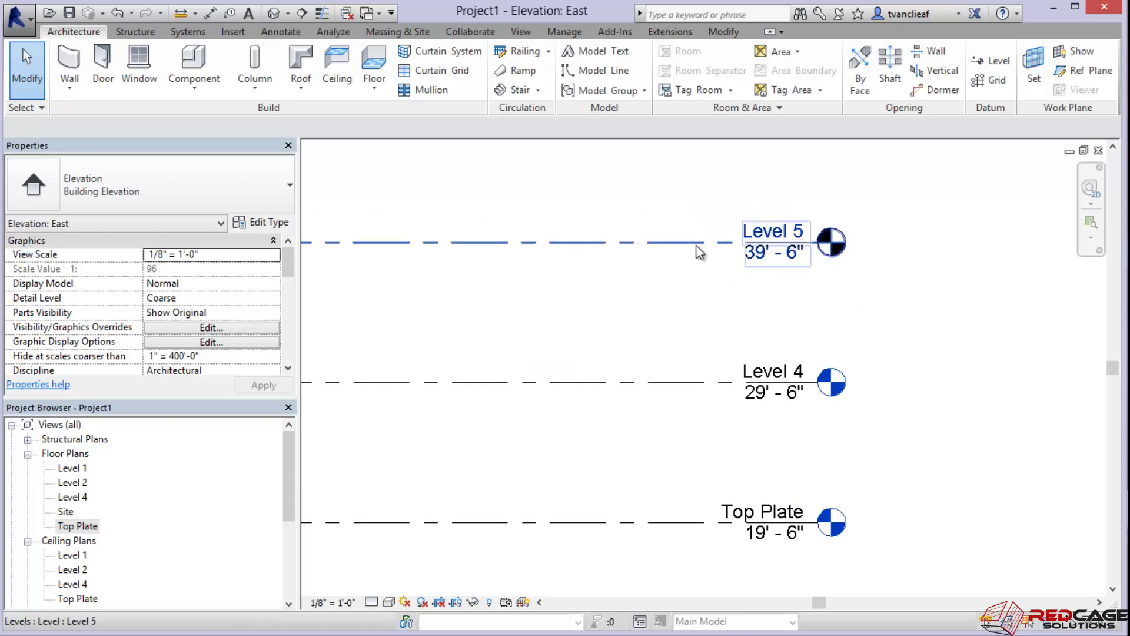
pyautogui.click(369, 471)
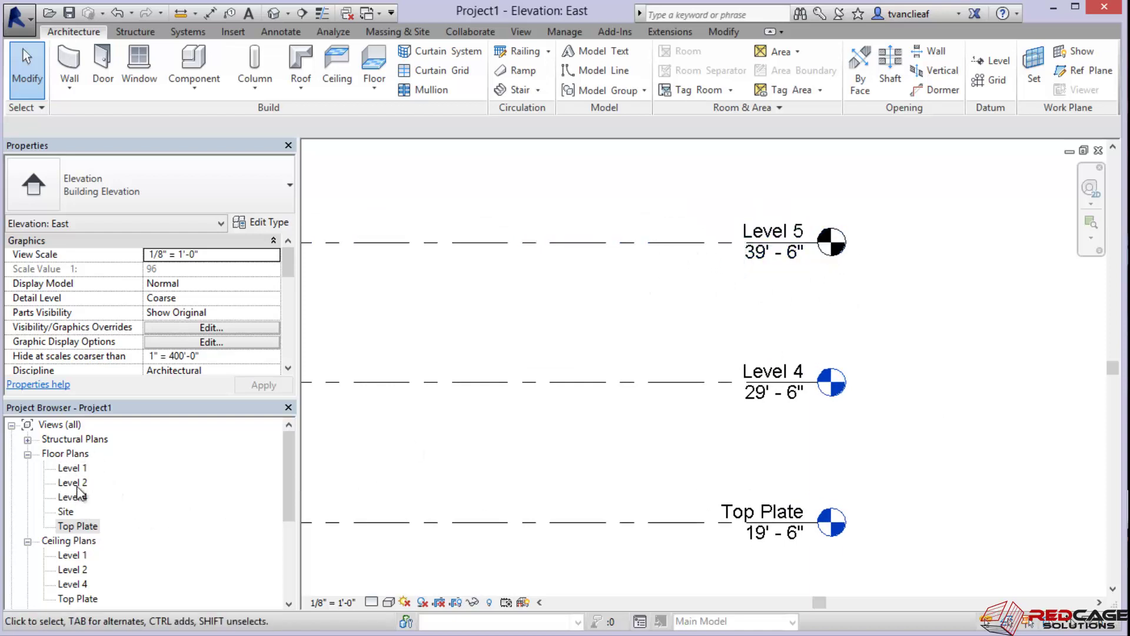
# Create a floor plan view for Level 5, leaving existing views unduplicated
pyautogui.click(687, 245)
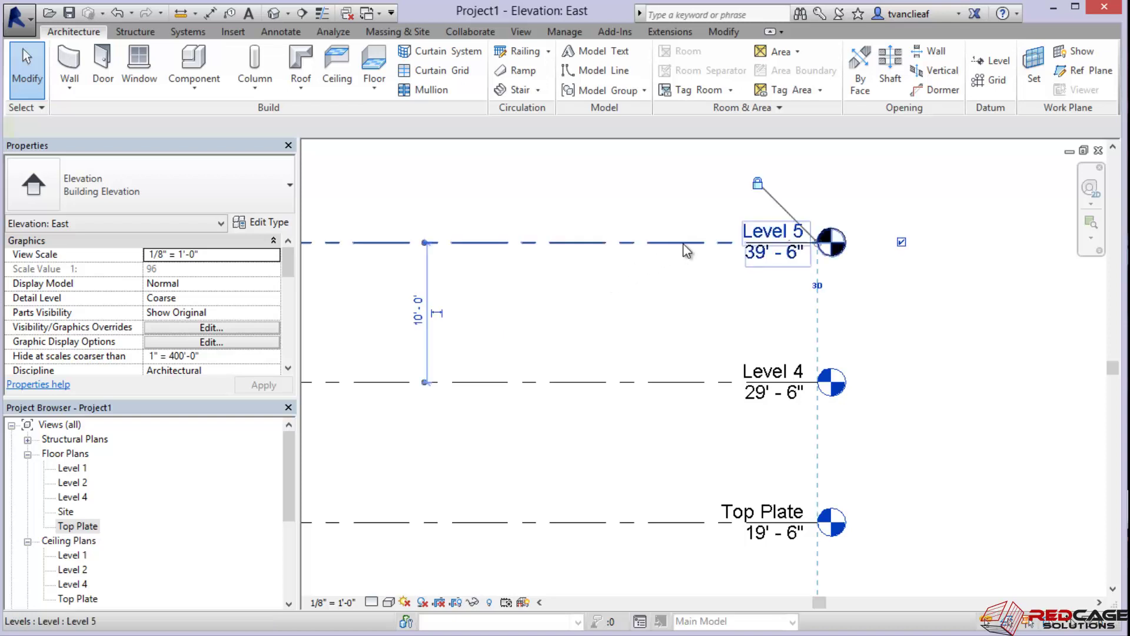
pyautogui.click(521, 33)
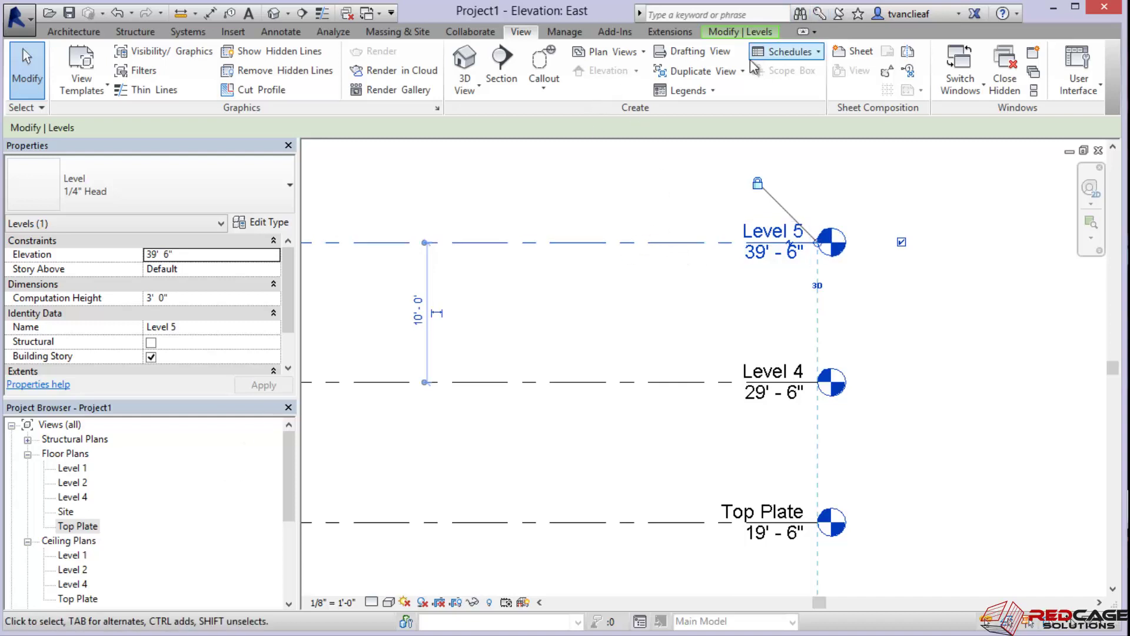
pyautogui.click(646, 55)
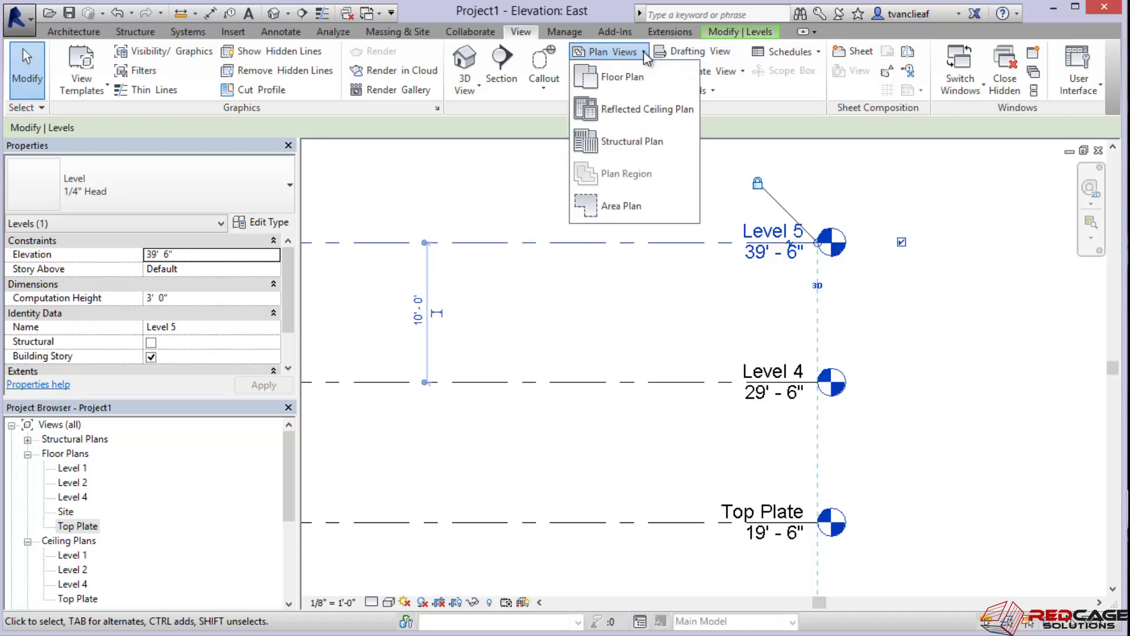
pyautogui.click(610, 77)
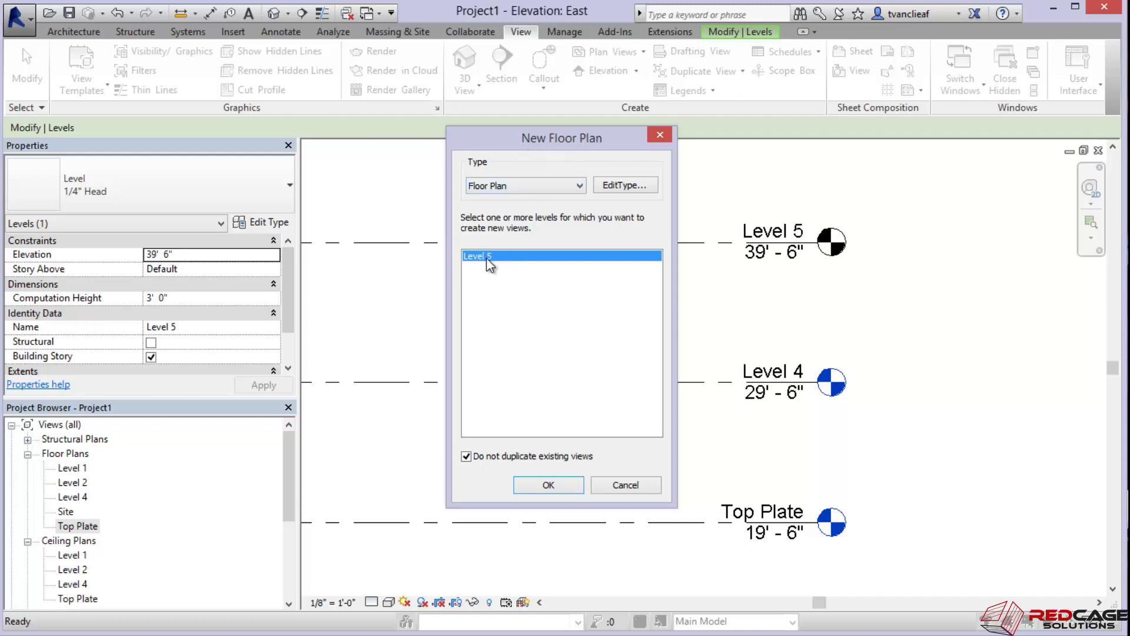
pyautogui.click(548, 485)
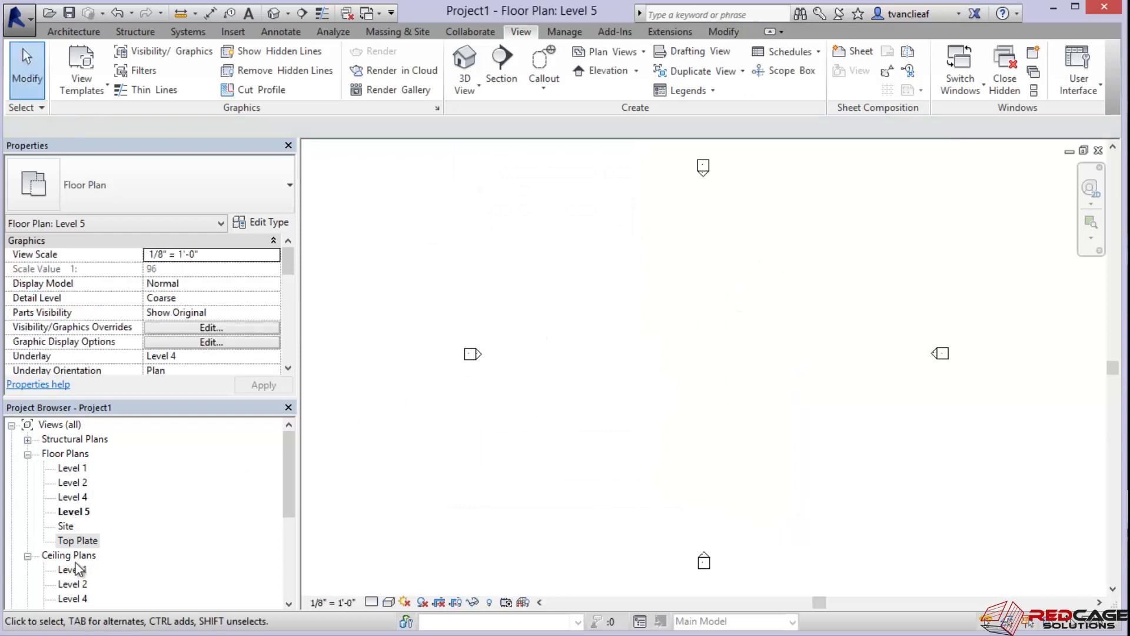
# Return to the East building elevation
pyautogui.click(159, 479)
pyautogui.scroll(-3, 159, 481)
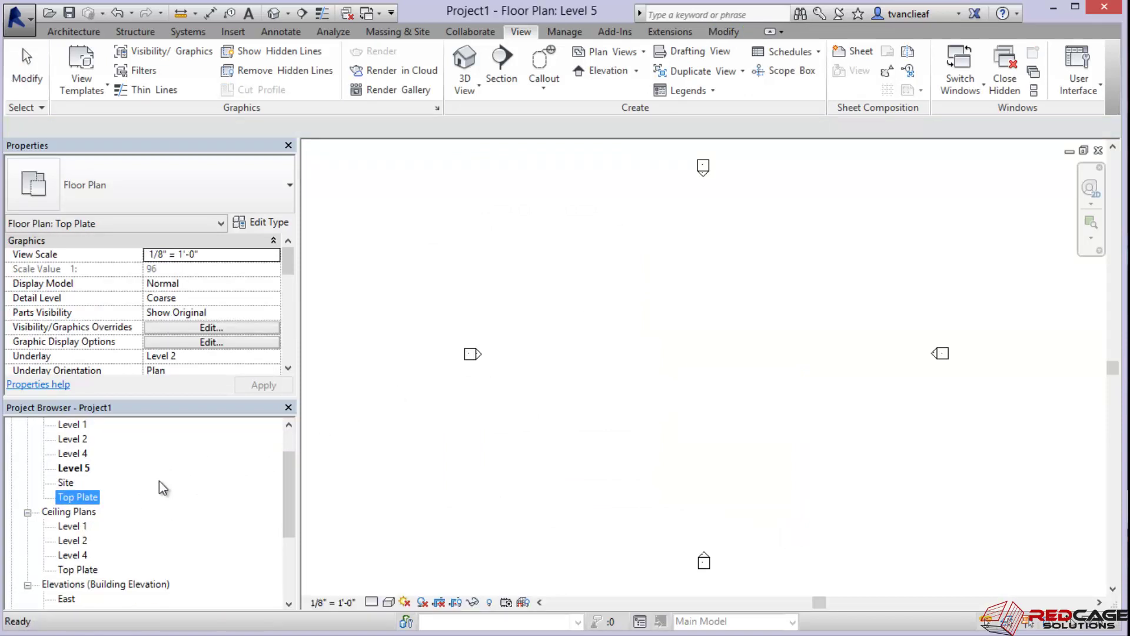
pyautogui.click(67, 541)
pyautogui.doubleClick(67, 541)
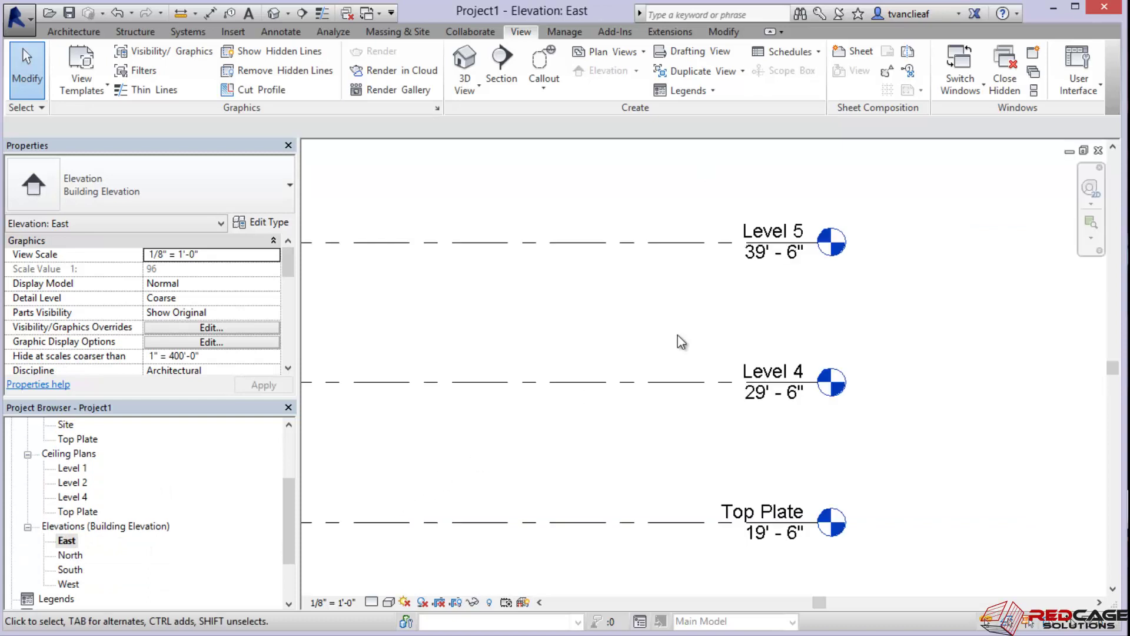
# Check Level 5's head link by opening its floor plan from the East elevation, and close that plan again
pyautogui.doubleClick(836, 246)
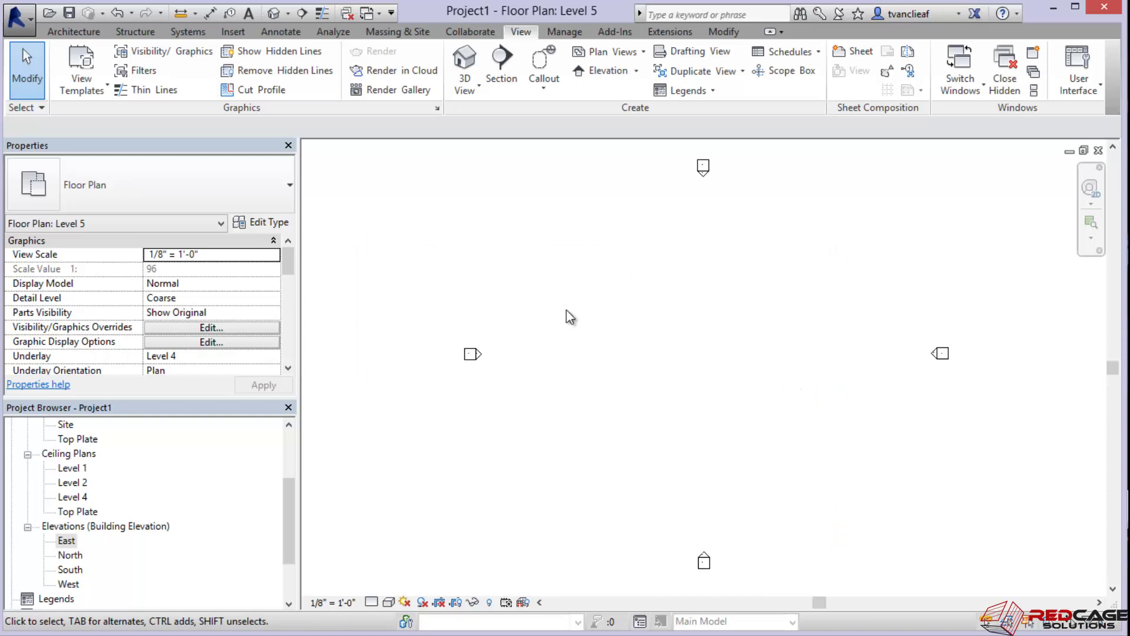
pyautogui.click(1098, 150)
# Move the Level 5 line down to an elevation of 31' 6", just above Level 4
pyautogui.moveTo(666, 290); pyautogui.dragTo(585, 276, button='middle')
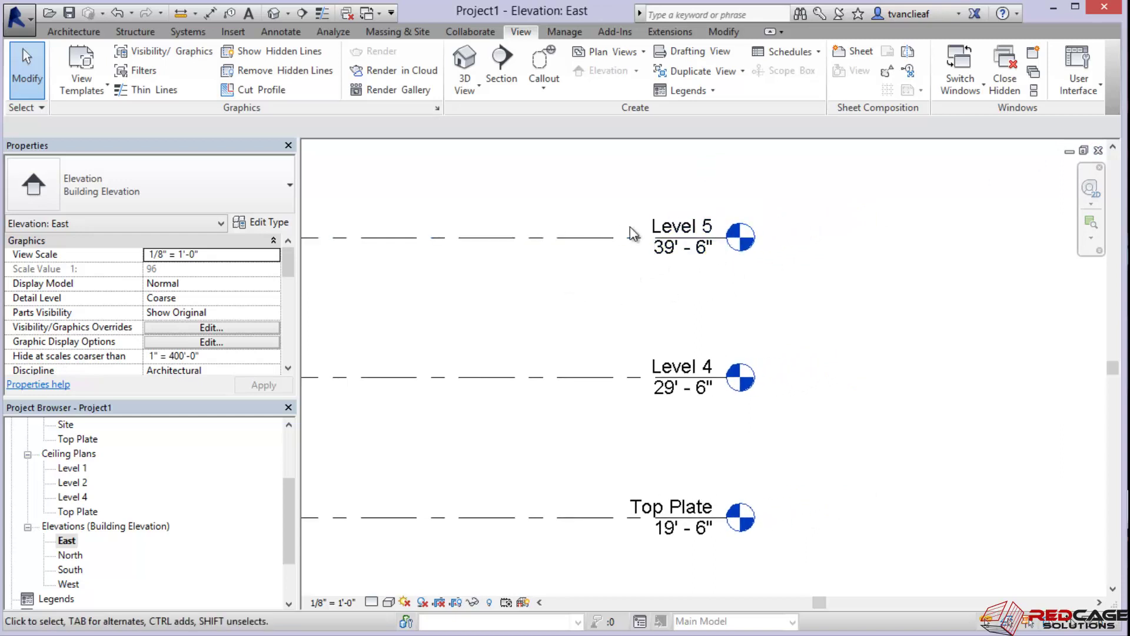
pyautogui.scroll(3, 726, 221)
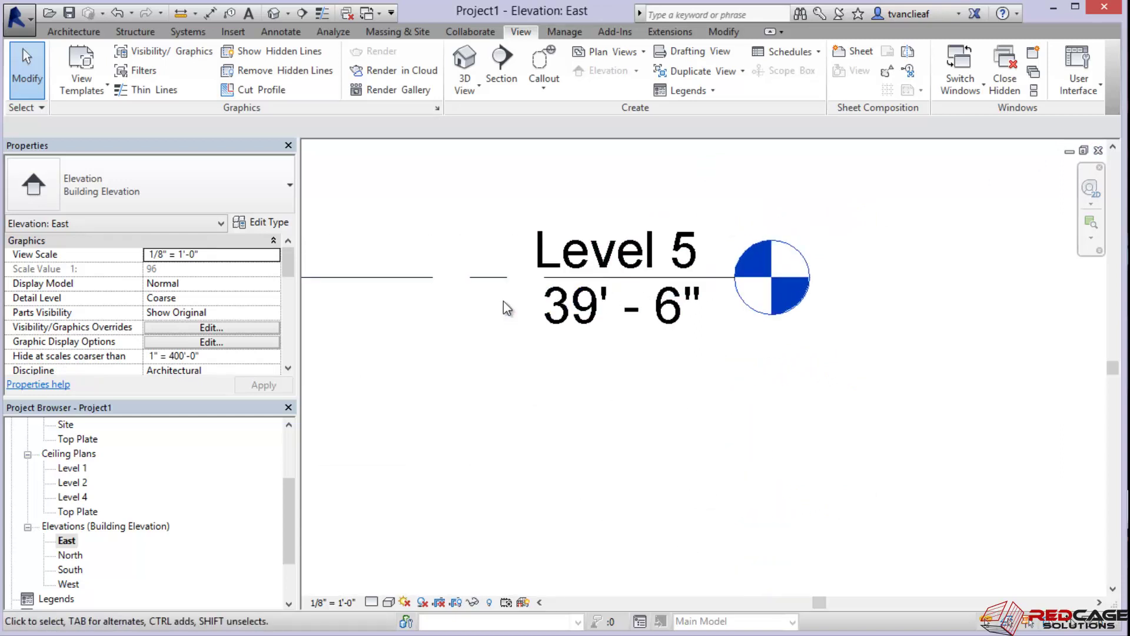
pyautogui.scroll(-4, 495, 294)
pyautogui.scroll(2, 675, 282)
pyautogui.moveTo(662, 204); pyautogui.dragTo(665, 356)
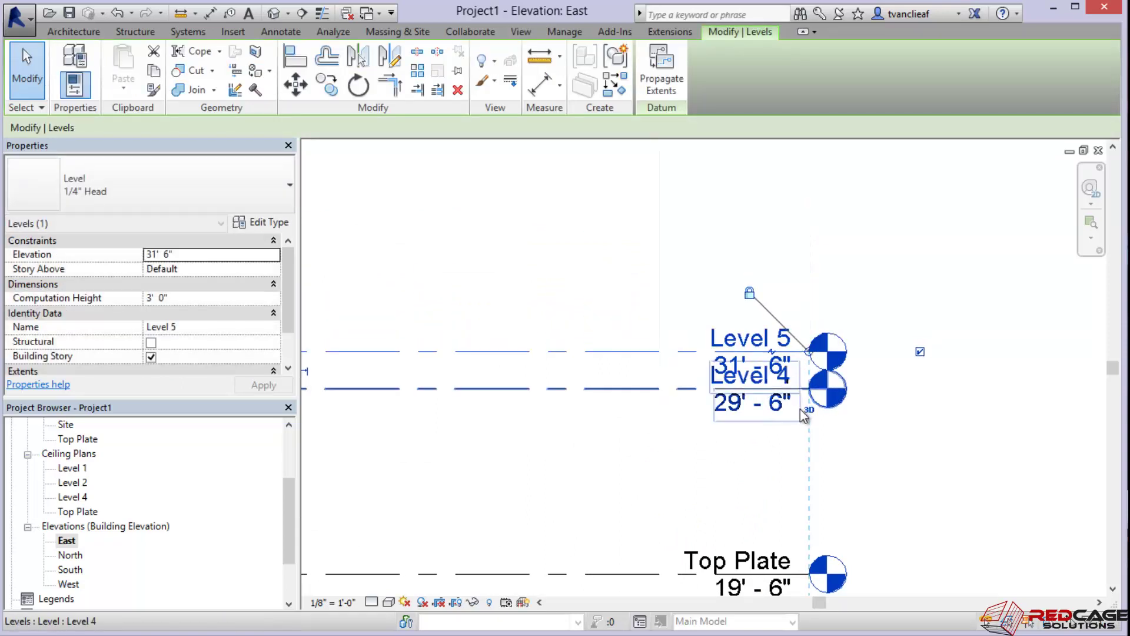
# Add an elbow to the Level 5 line beside its overlapping level head
pyautogui.scroll(2, 800, 409)
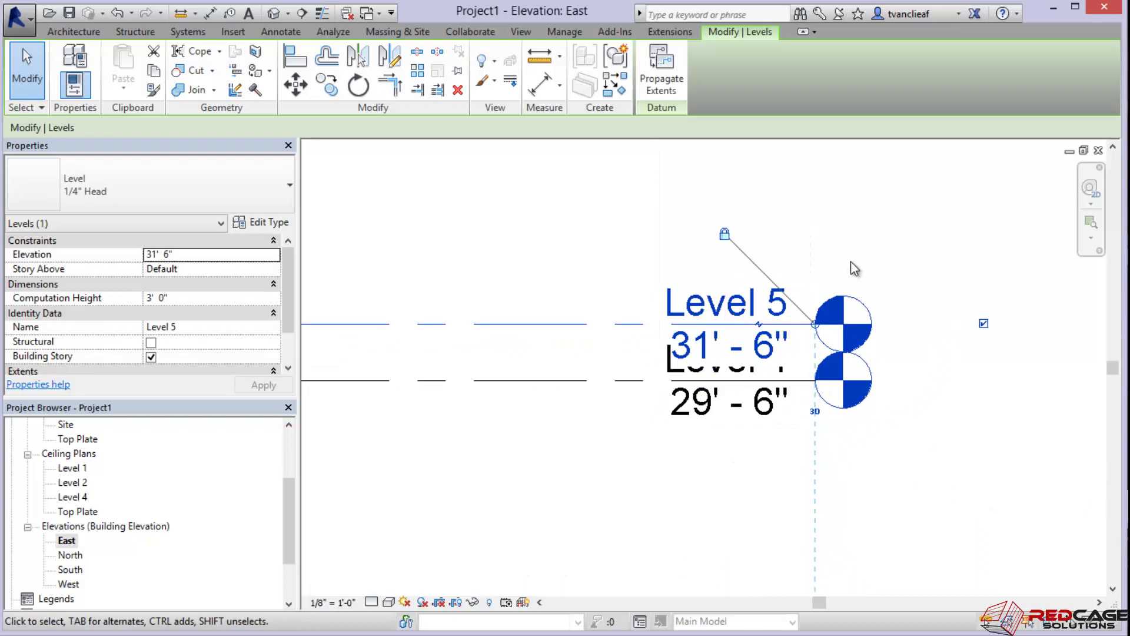
pyautogui.moveTo(611, 330); pyautogui.dragTo(687, 326, button='middle')
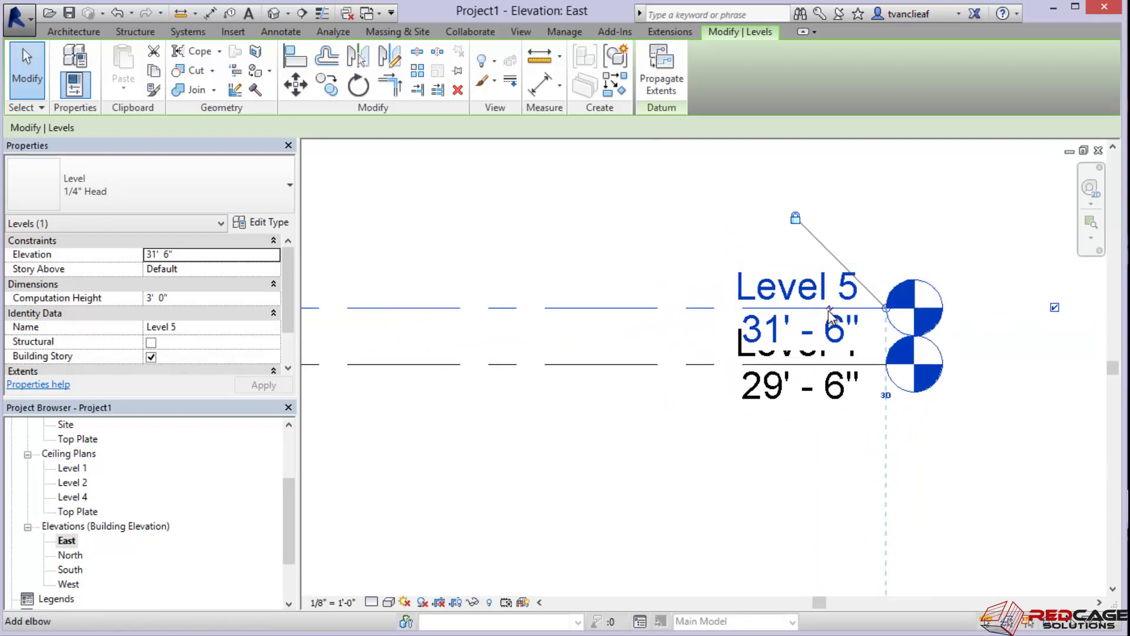
pyautogui.scroll(2, 830, 317)
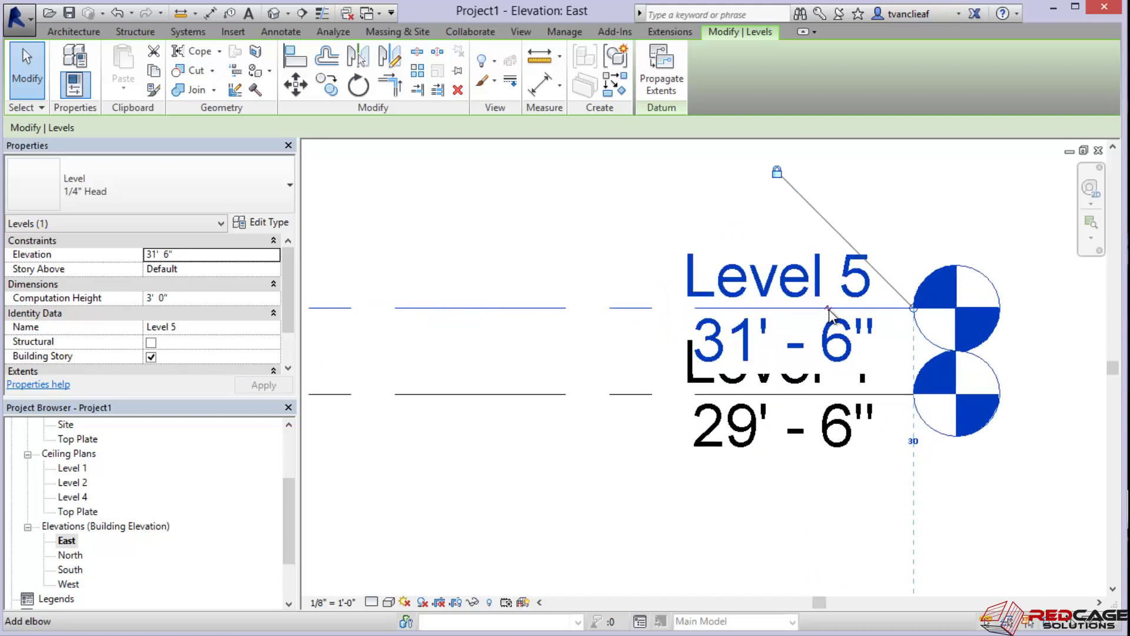
pyautogui.scroll(1, 829, 309)
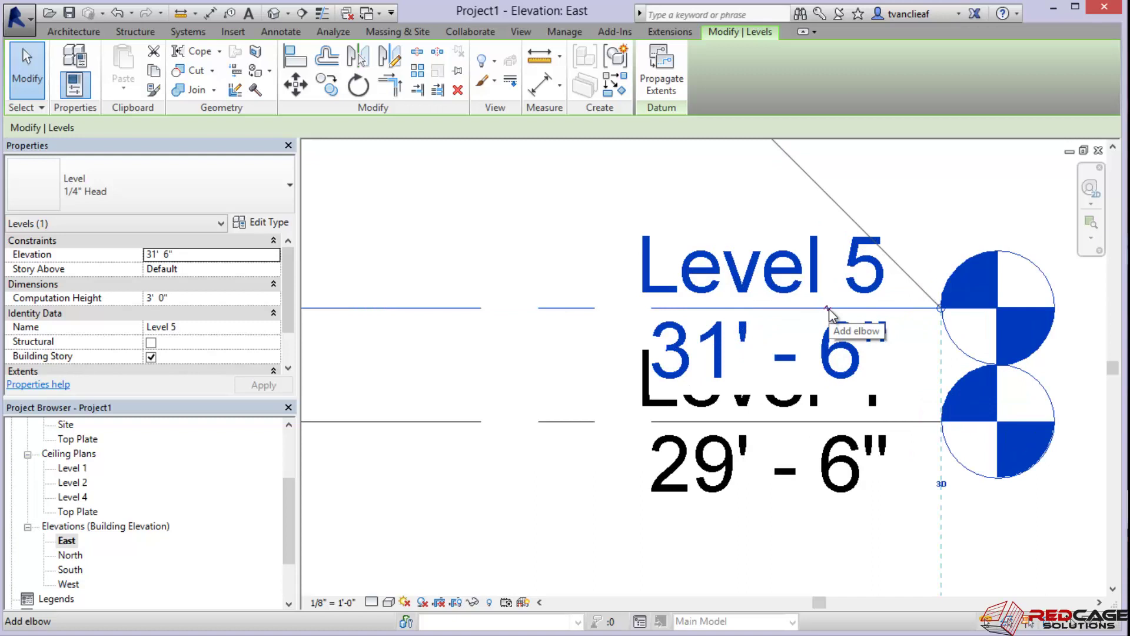
pyautogui.click(827, 308)
pyautogui.scroll(-2, 822, 315)
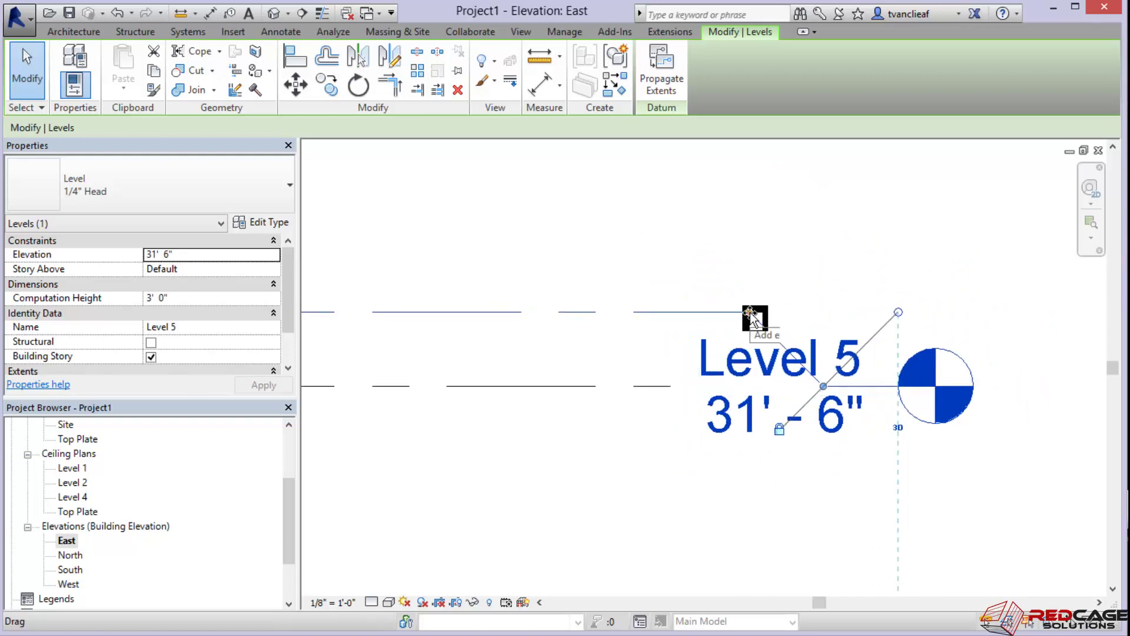
# Reshape Level 5's elbow so its line jogs upward and its head sits clear above Level 4's head
pyautogui.moveTo(749, 312); pyautogui.dragTo(552, 313)
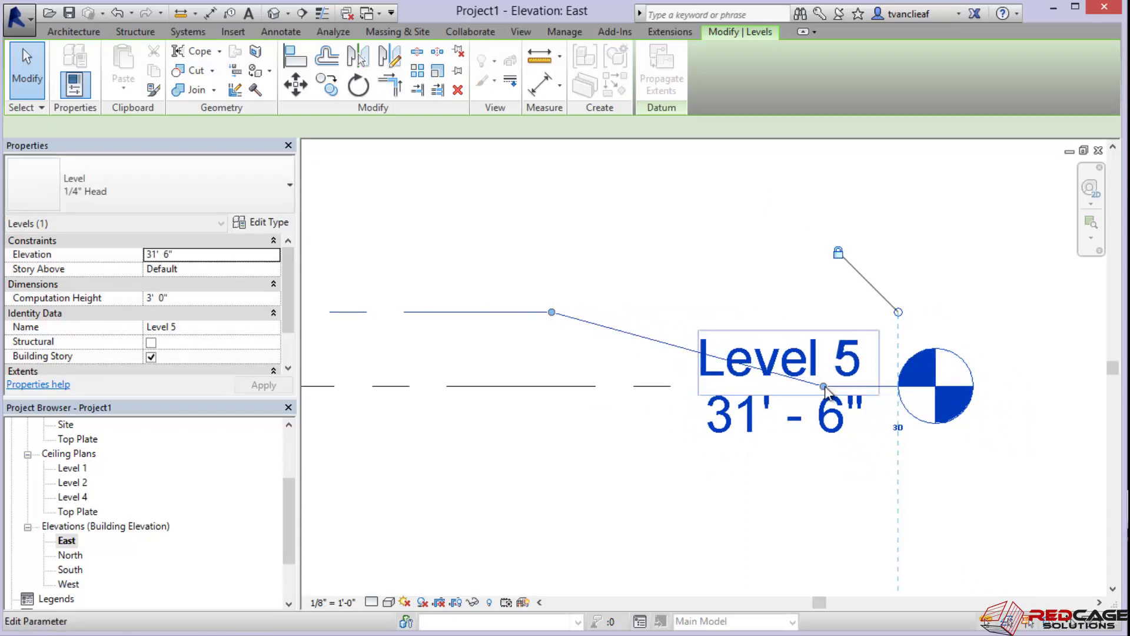
pyautogui.moveTo(827, 383)
pyautogui.mouseDown()
pyautogui.moveTo(808, 241)
pyautogui.moveTo(650, 234)
pyautogui.mouseUp()
pyautogui.scroll(-1, 785, 300)
pyautogui.moveTo(786, 300); pyautogui.dragTo(727, 349, button='middle')
pyautogui.scroll(1, 709, 340)
pyautogui.click(607, 382)
# Open the Level 1 floor plan from its level head in the East elevation
pyautogui.scroll(-1, 651, 388)
pyautogui.moveTo(651, 388); pyautogui.dragTo(835, 361, button='middle')
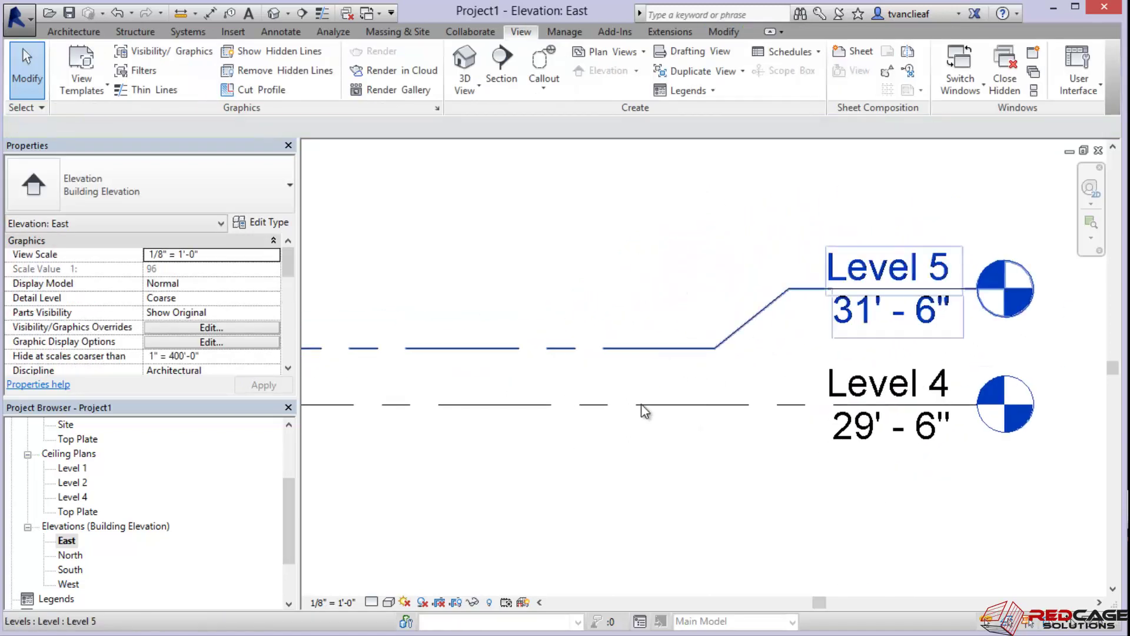
pyautogui.moveTo(755, 350); pyautogui.dragTo(703, 357, button='middle')
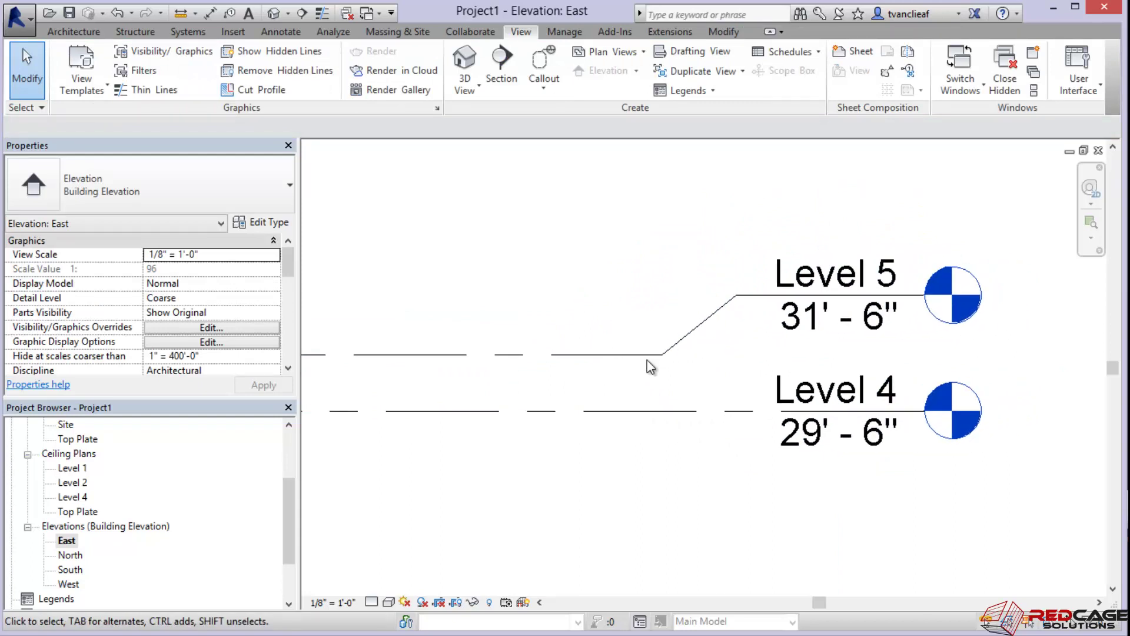
pyautogui.scroll(1, 823, 306)
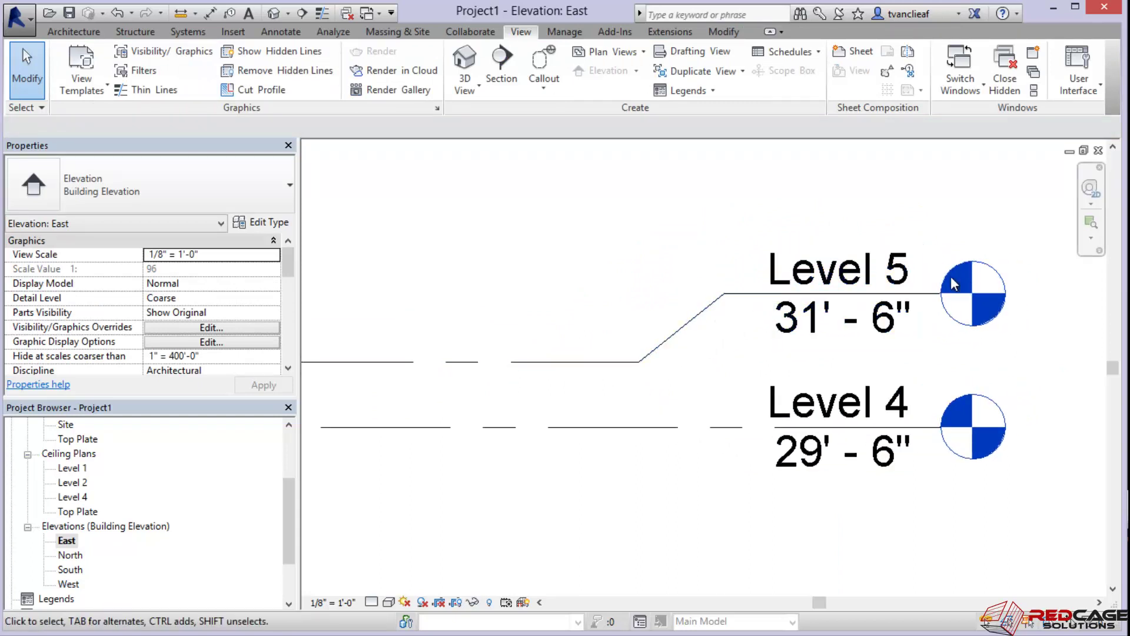
pyautogui.moveTo(744, 351); pyautogui.dragTo(778, 301, button='middle')
pyautogui.scroll(-2, 649, 341)
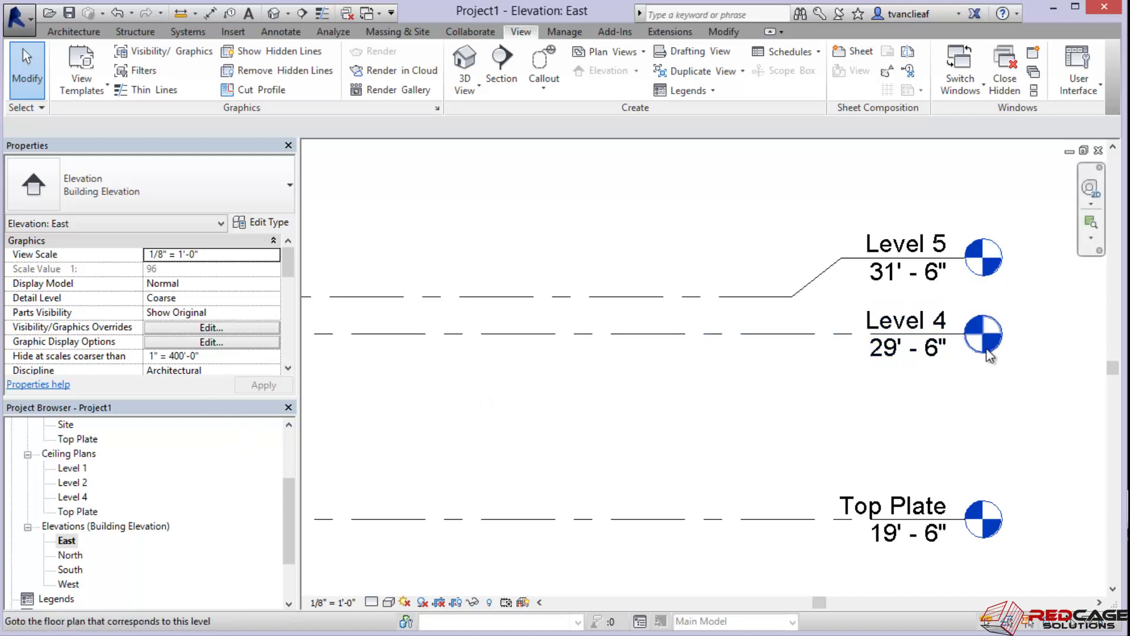
pyautogui.moveTo(952, 442); pyautogui.dragTo(725, 206, button='middle')
pyautogui.moveTo(877, 473); pyautogui.dragTo(883, 229, button='middle')
pyautogui.doubleClick(870, 470)
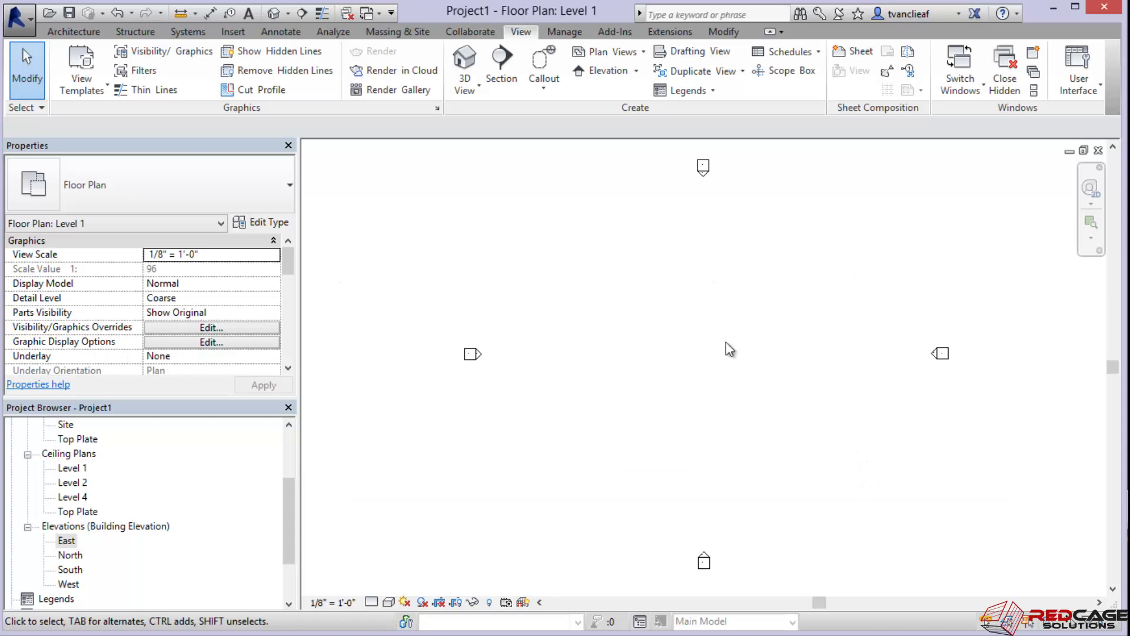
# Draw one straight vertical grid line with zero offset between the north and south elevation markers, nearer the west marker, and end grid placement
pyautogui.moveTo(726, 341); pyautogui.dragTo(709, 331, button='middle')
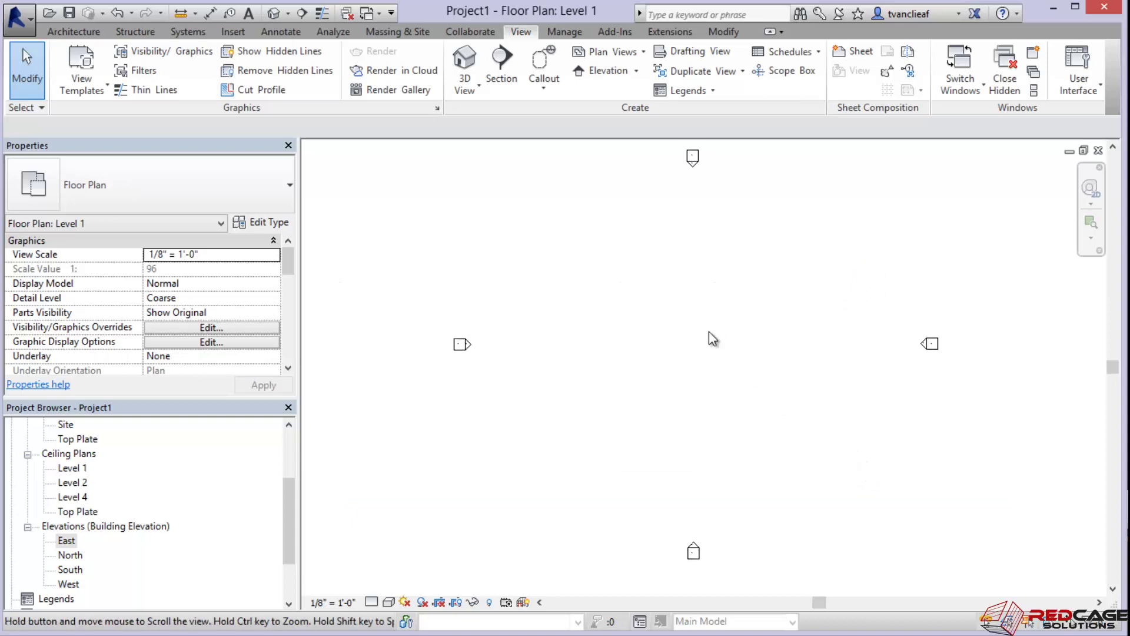
pyautogui.click(76, 32)
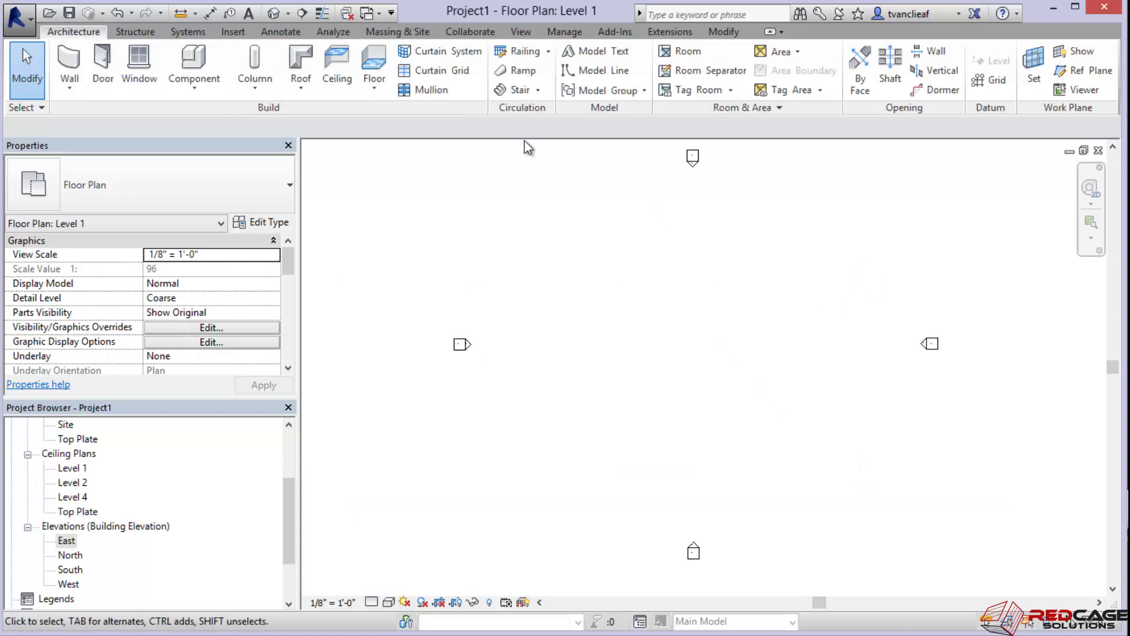
pyautogui.click(994, 85)
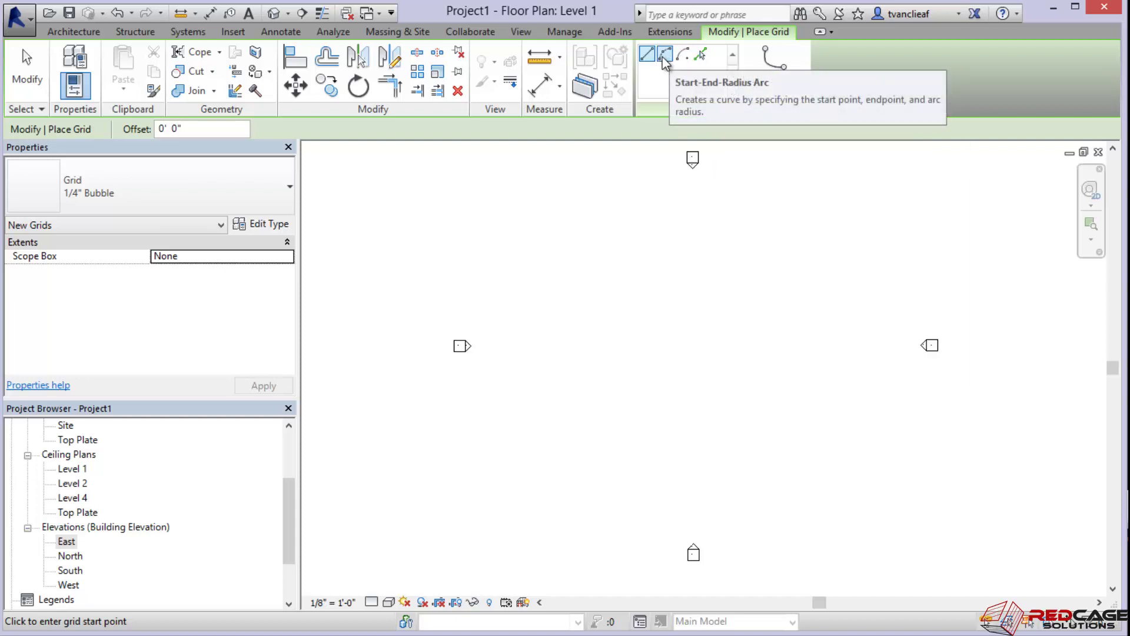
pyautogui.click(568, 224)
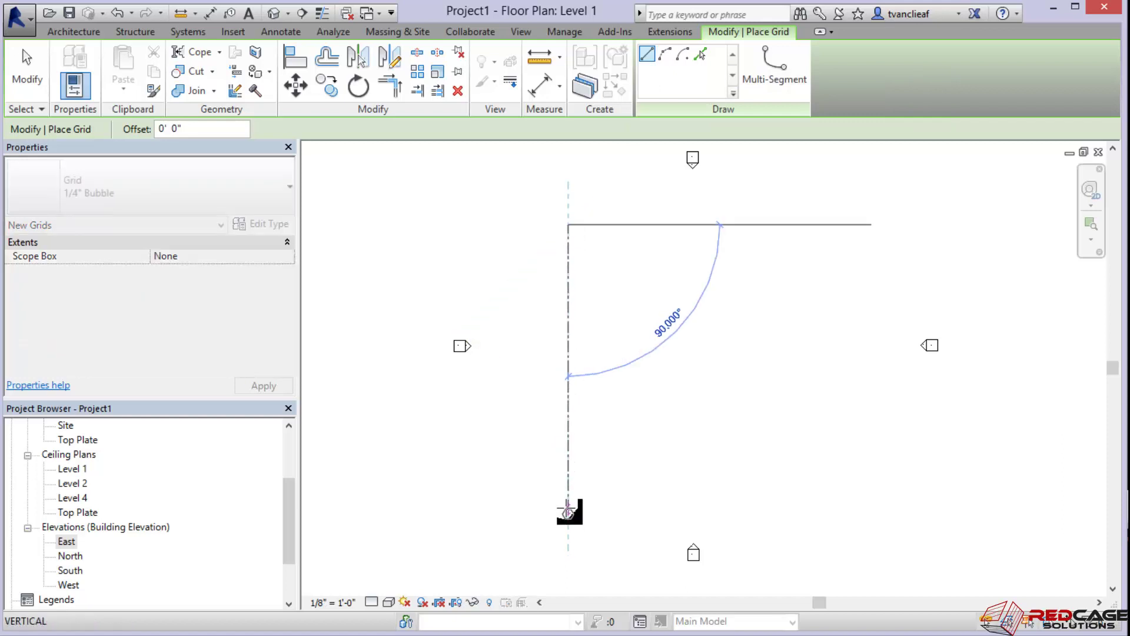
pyautogui.click(569, 510)
pyautogui.press('Escape')
pyautogui.press('Escape')
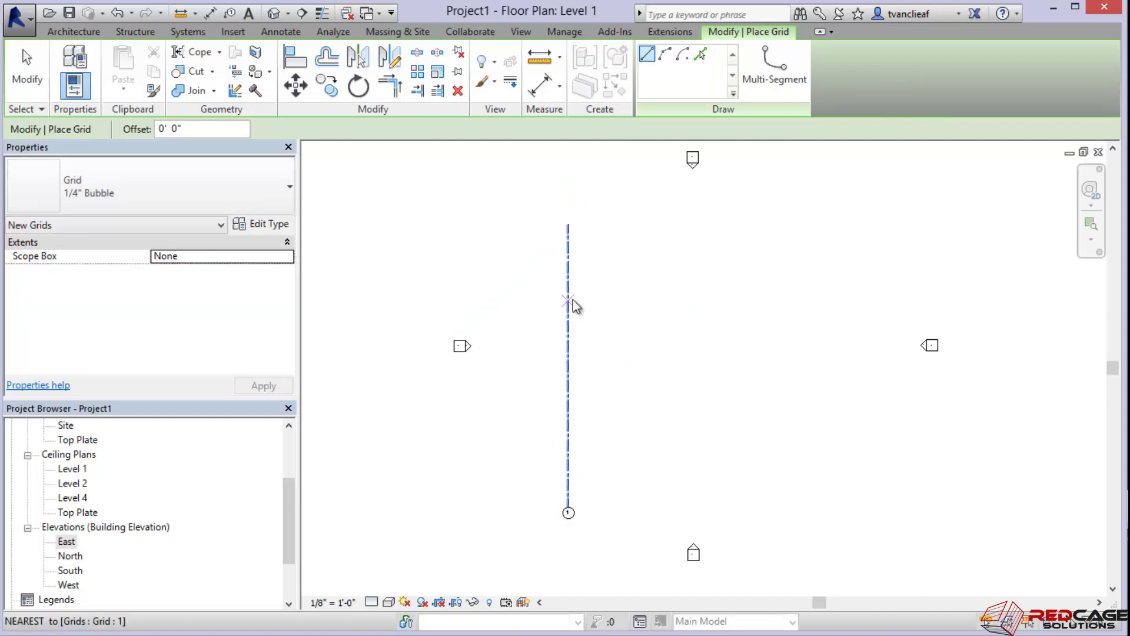
# Show the grid bubble at the upper end of the vertical grid line as well
pyautogui.click(574, 305)
pyautogui.click(568, 200)
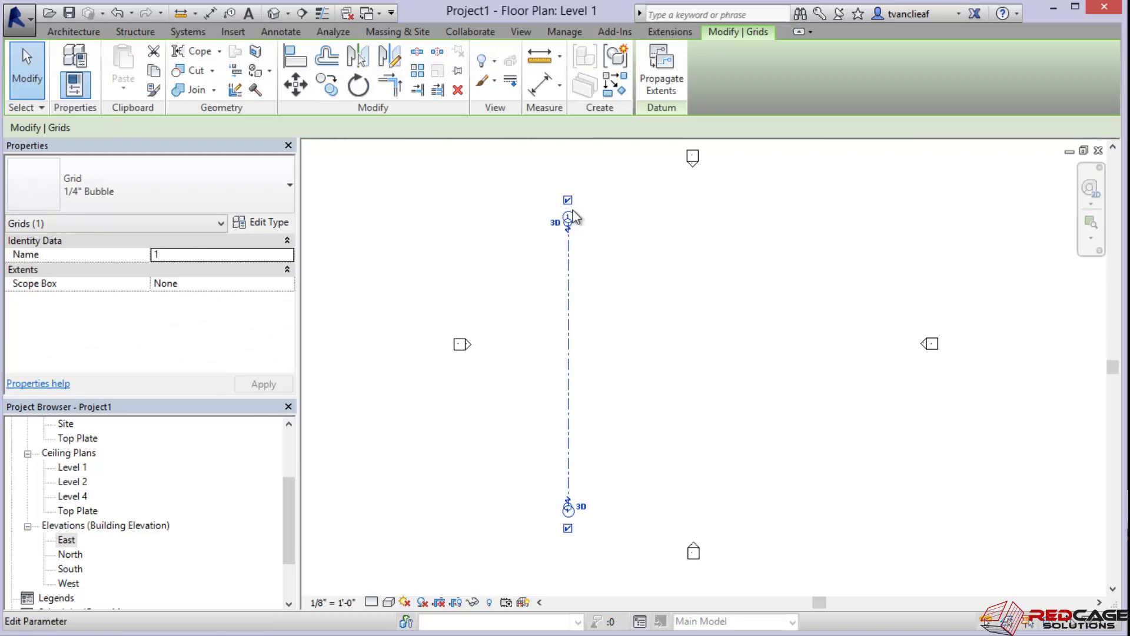
pyautogui.scroll(1, 592, 340)
pyautogui.click(573, 327)
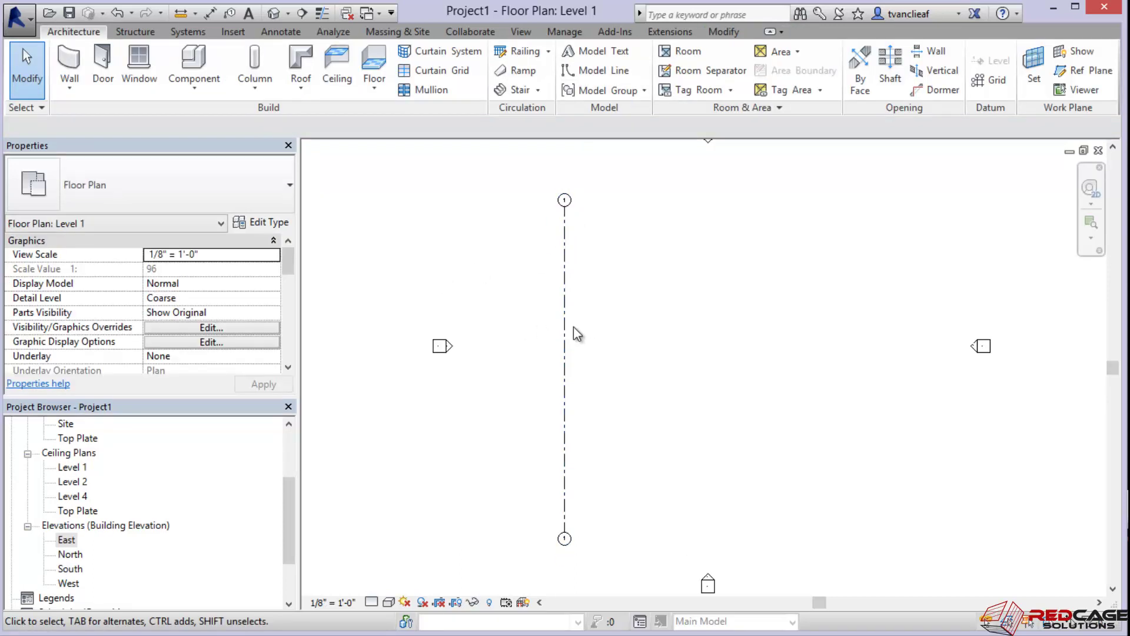
pyautogui.click(564, 331)
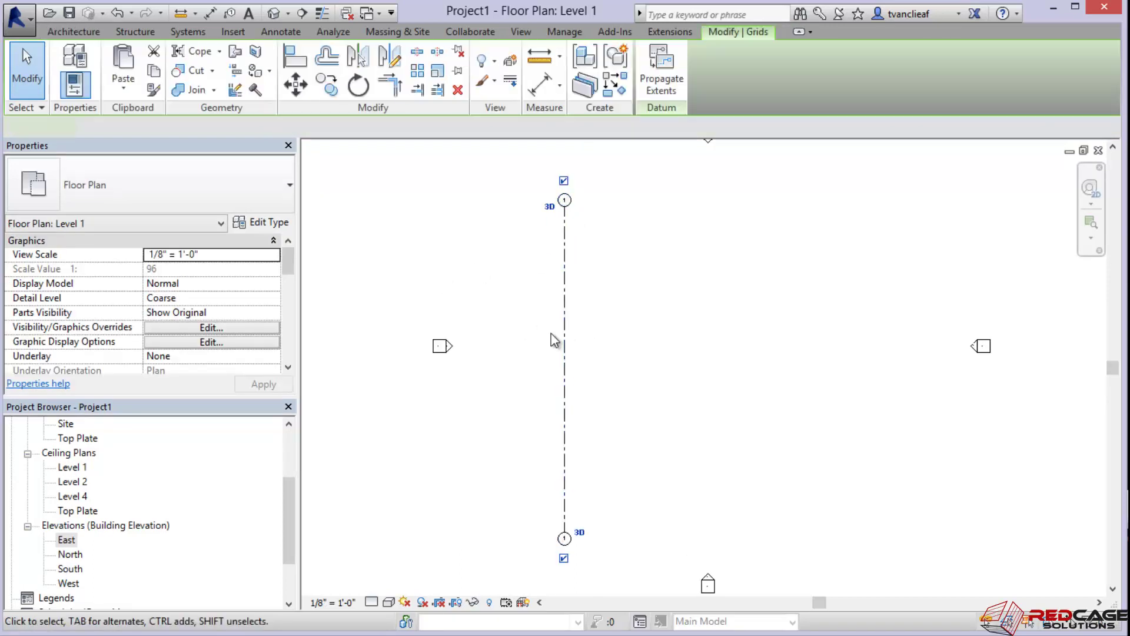
pyautogui.click(565, 250)
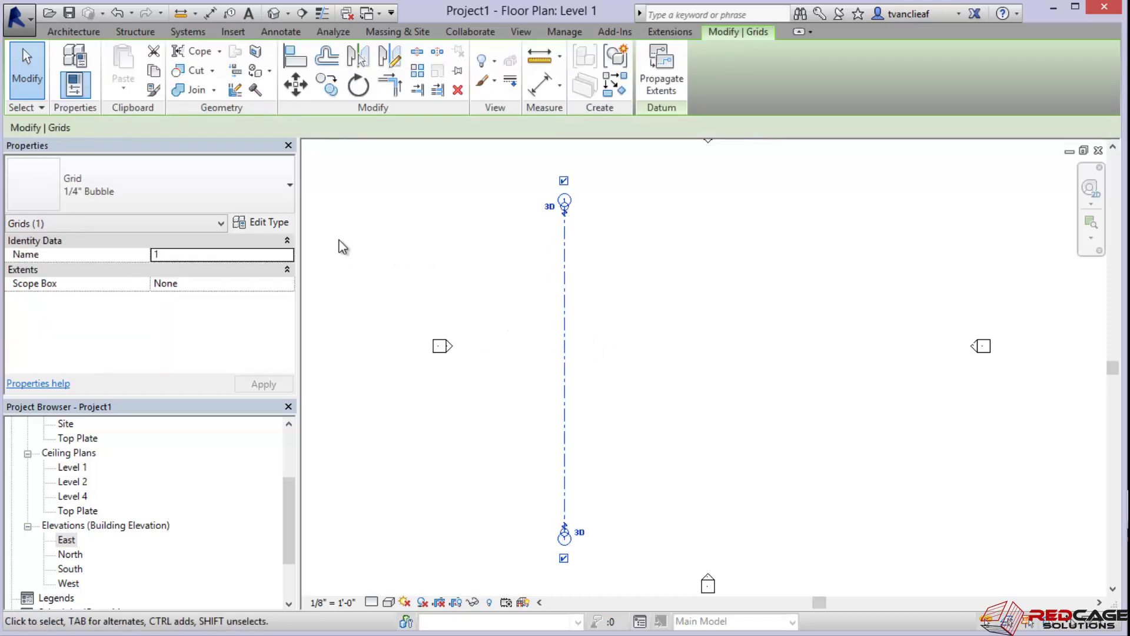
pyautogui.click(362, 242)
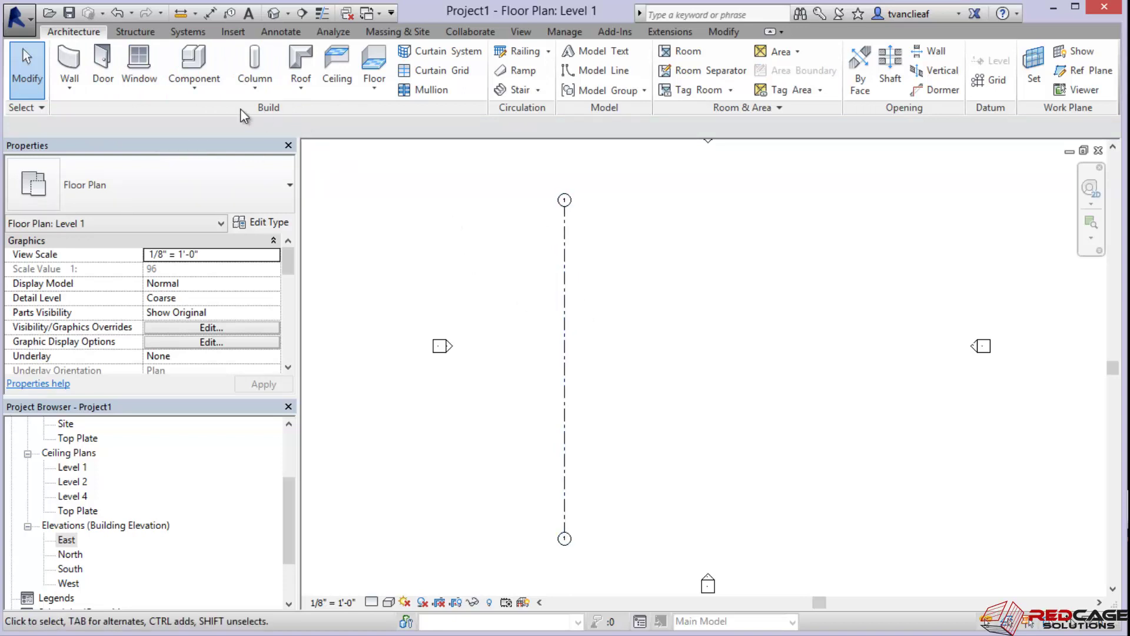
pyautogui.click(194, 89)
pyautogui.click(209, 118)
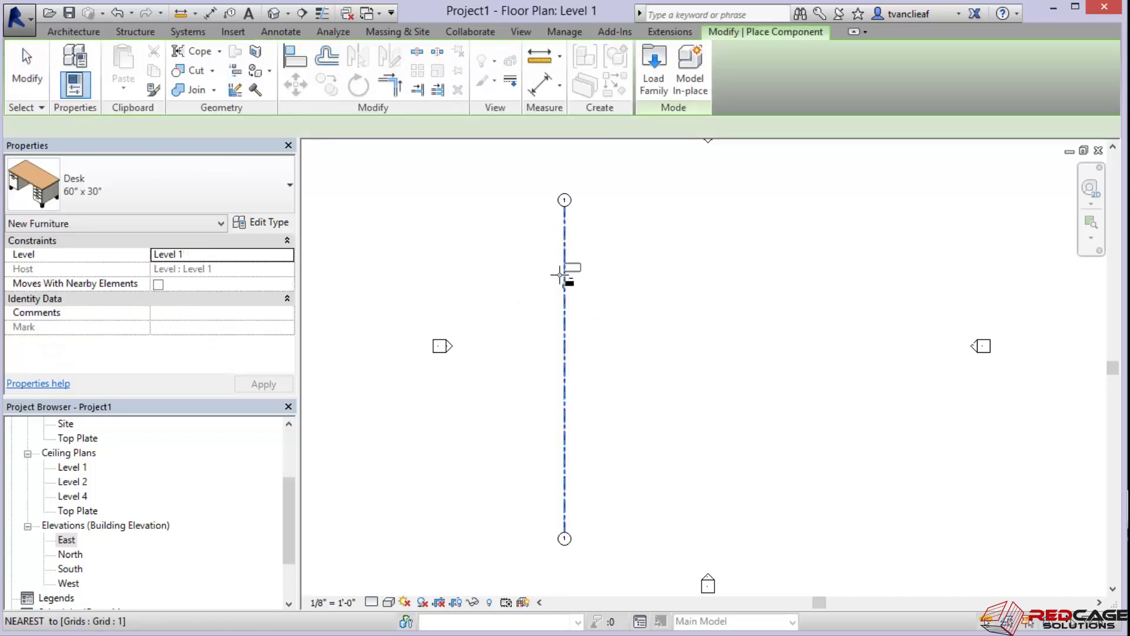
pyautogui.scroll(2, 565, 276)
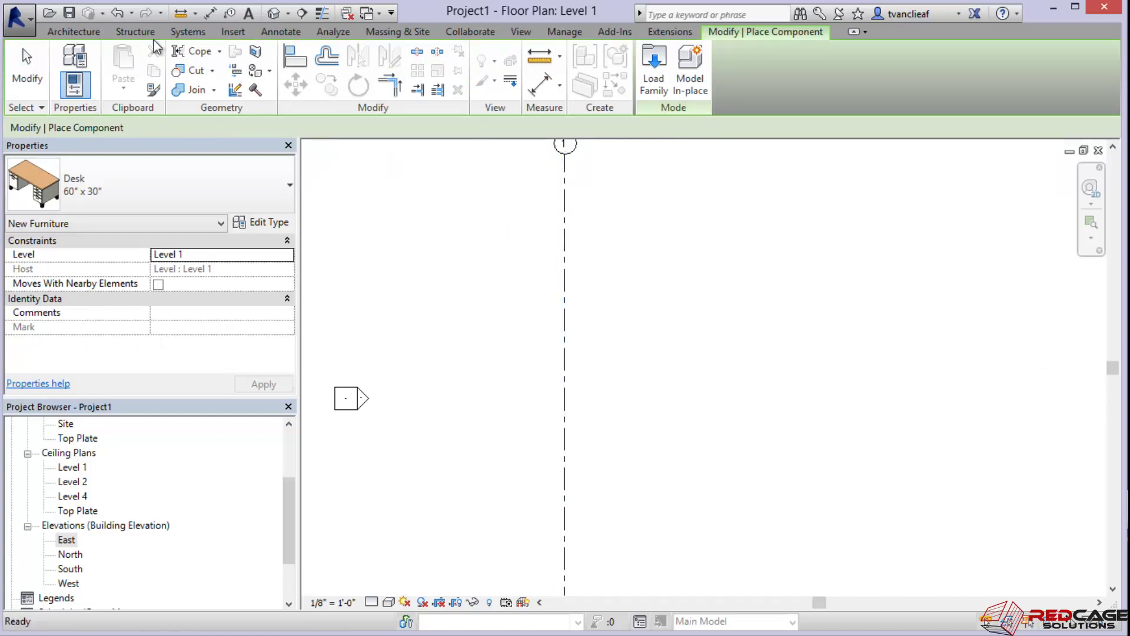
pyautogui.press('Escape')
# Place three vertical W10X49 structural columns spaced along grid 1, with an unconnected depth of 9' 0"
pyautogui.click(255, 88)
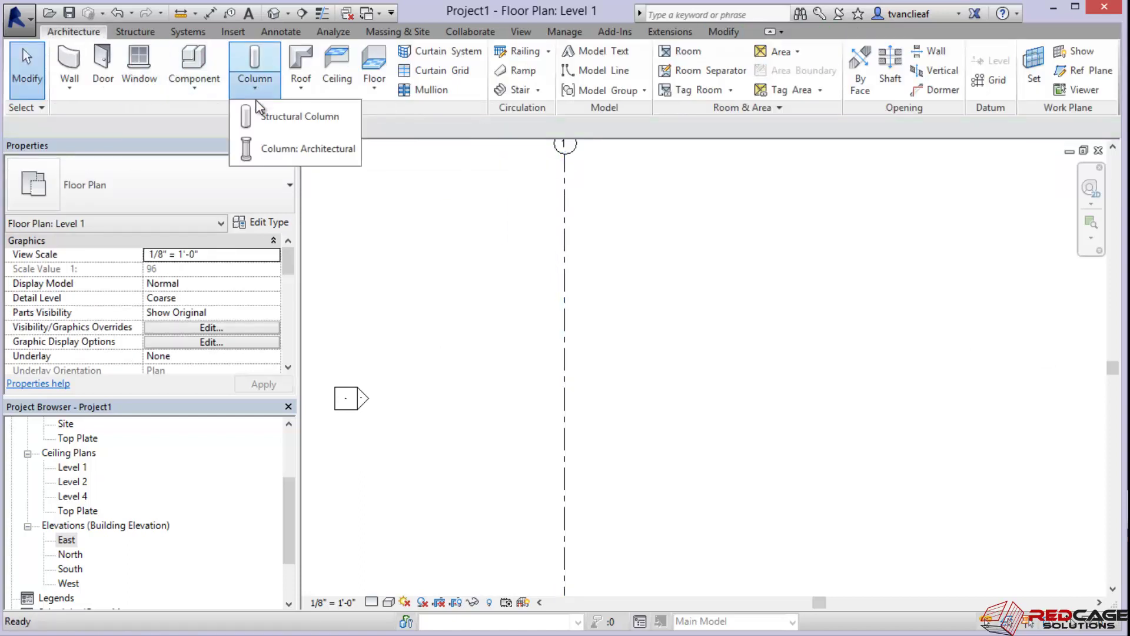
pyautogui.click(247, 144)
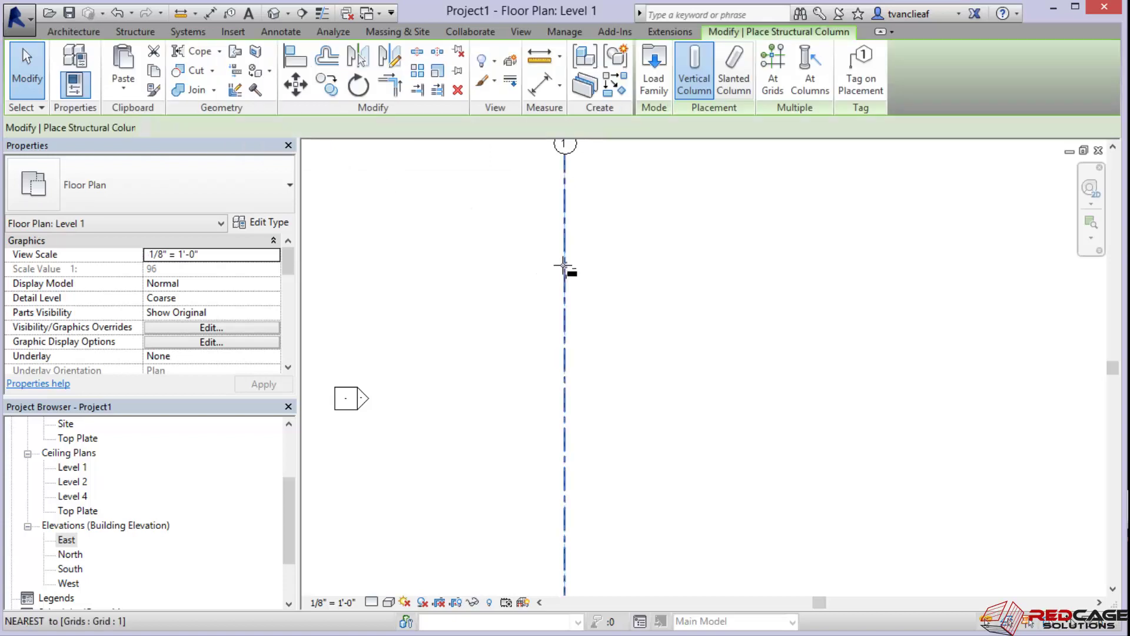
pyautogui.click(564, 303)
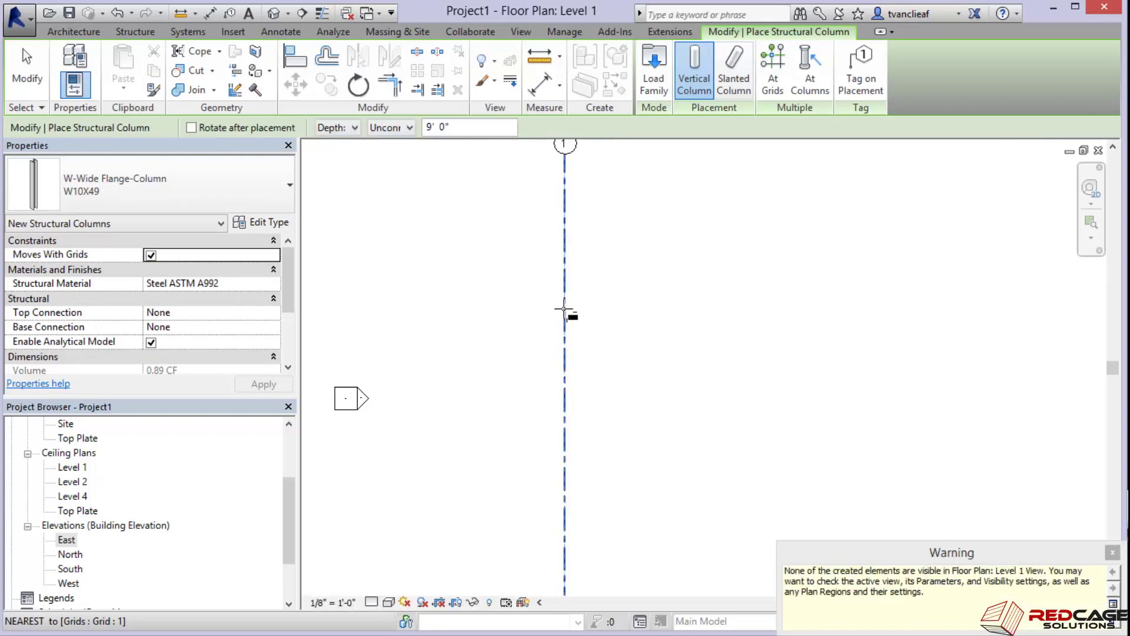
pyautogui.click(564, 310)
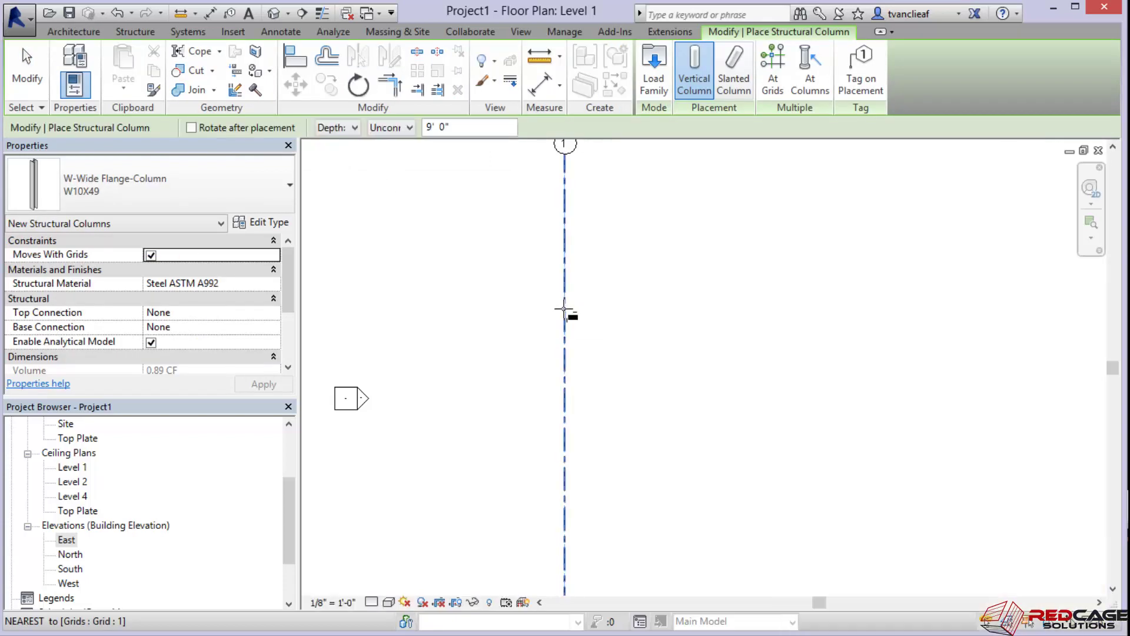
pyautogui.click(565, 356)
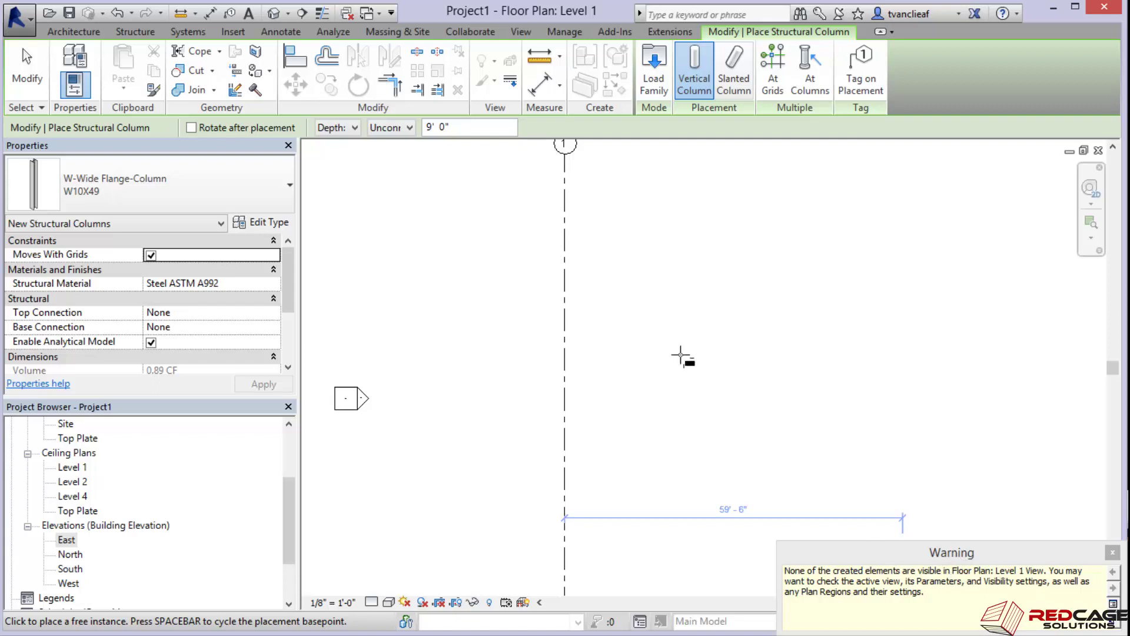
pyautogui.press('Escape')
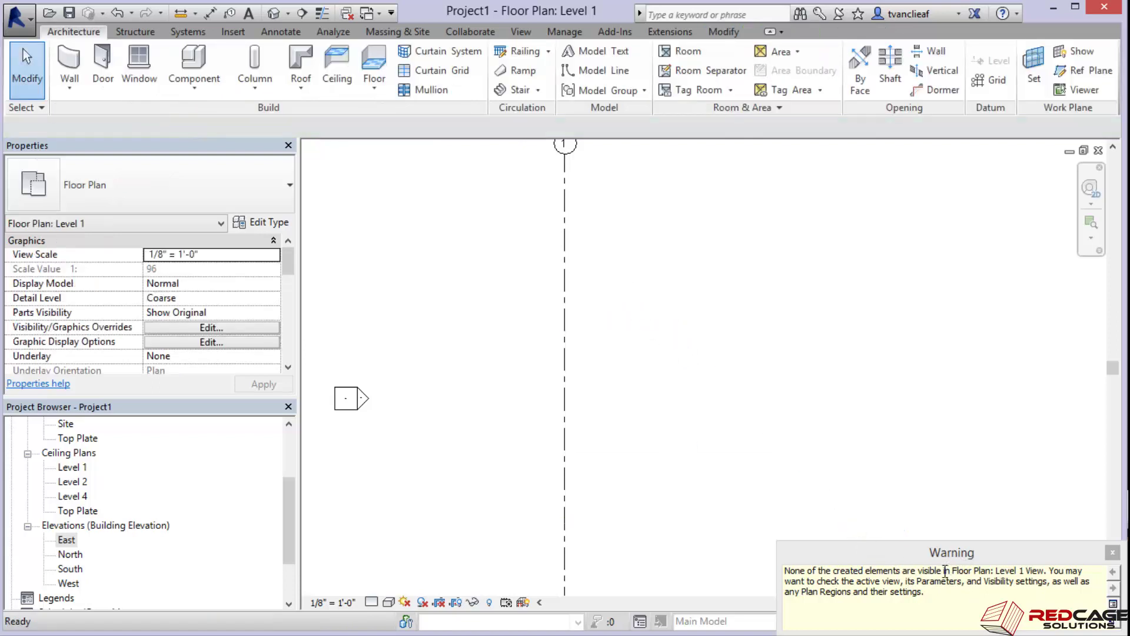
# Open the default 3D view and select all three structural columns
pyautogui.click(271, 17)
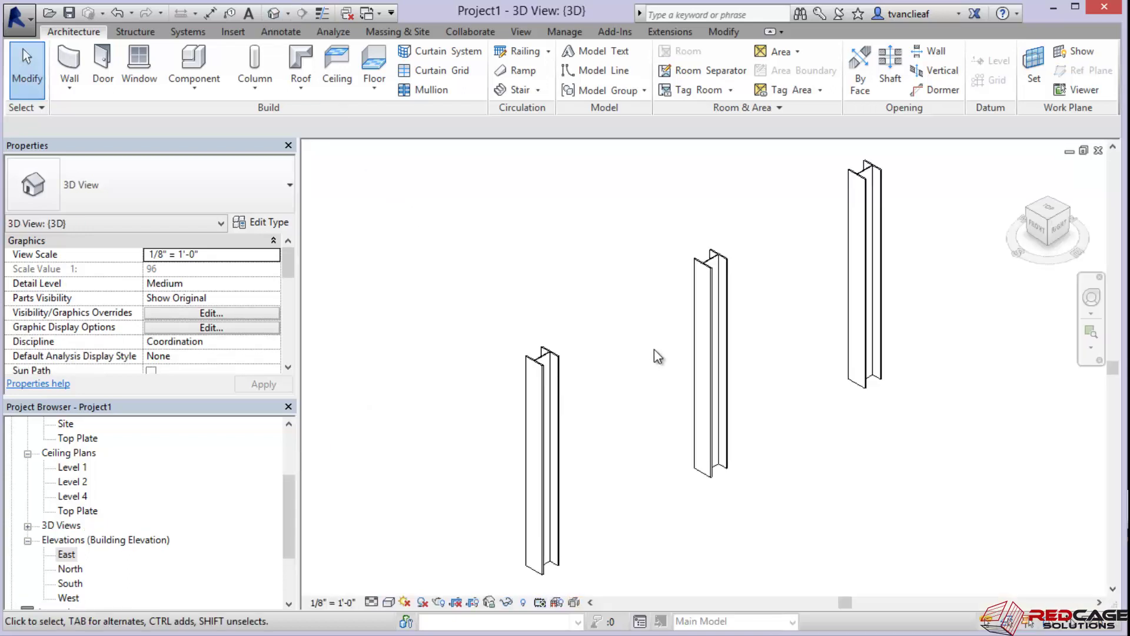
pyautogui.moveTo(682, 355); pyautogui.dragTo(649, 349, button='middle')
pyautogui.scroll(-2, 647, 331)
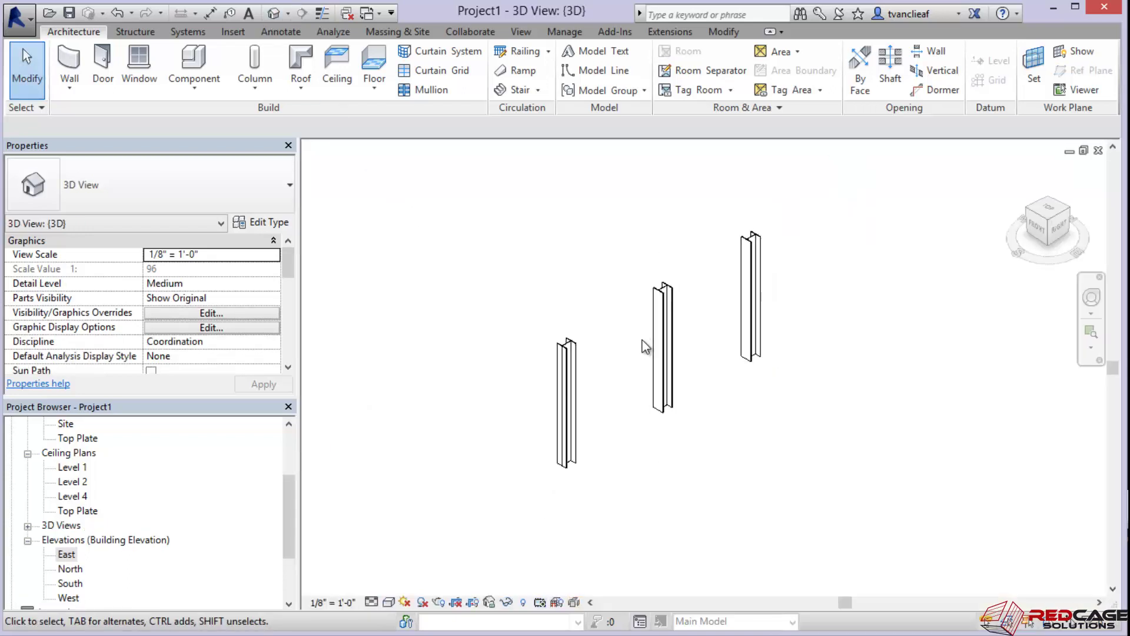
pyautogui.scroll(1, 643, 342)
pyautogui.click(674, 356)
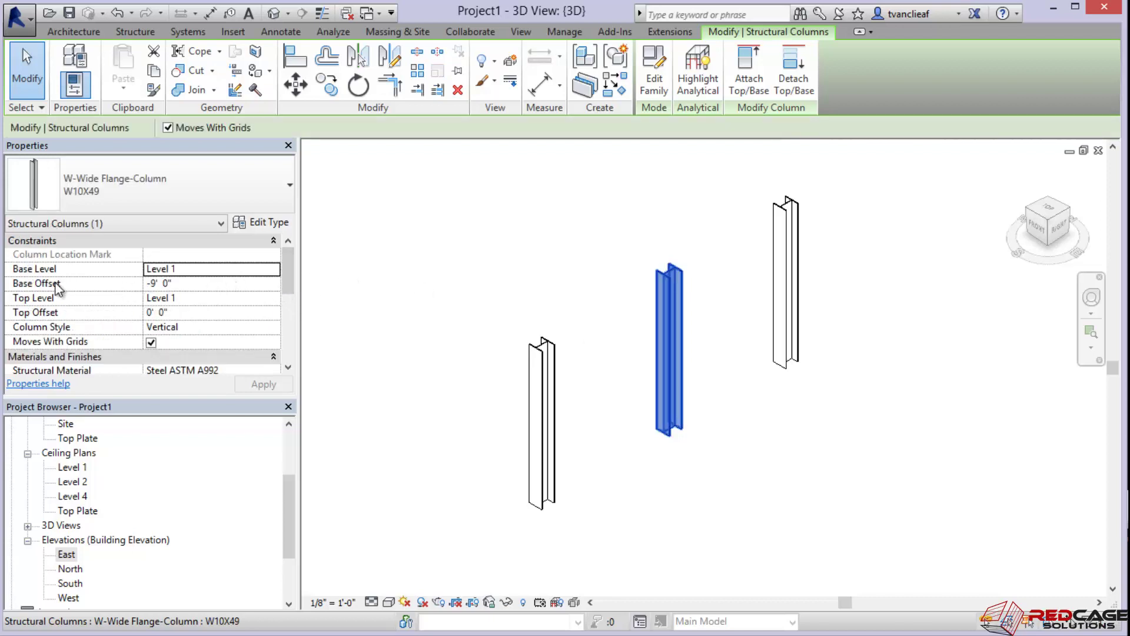
pyautogui.click(165, 284)
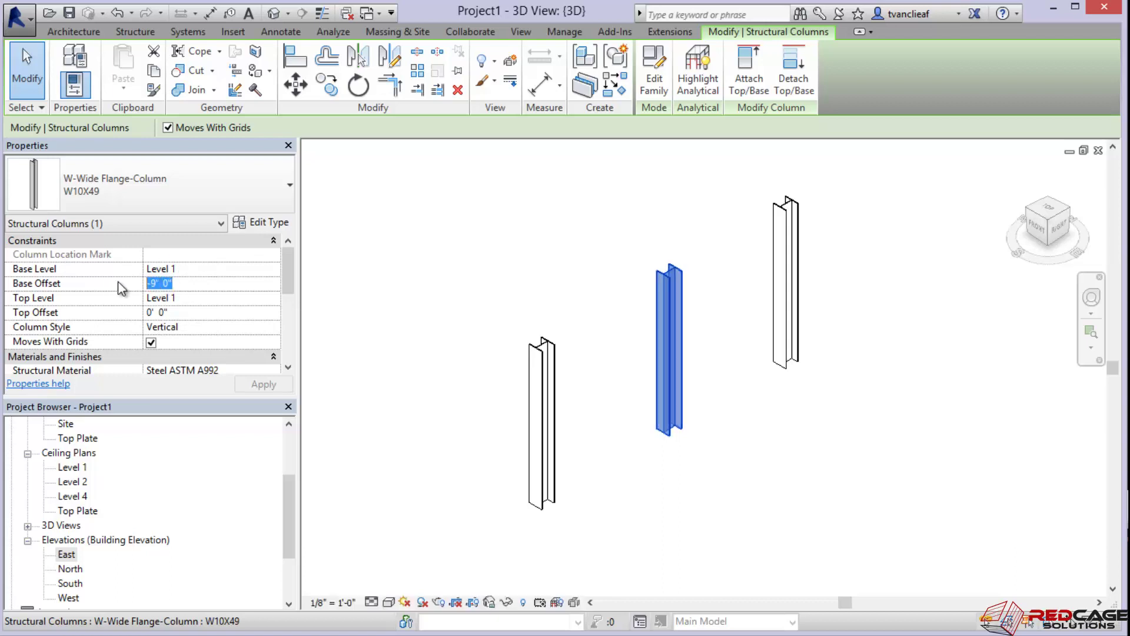
pyautogui.click(588, 243)
pyautogui.moveTo(824, 192); pyautogui.dragTo(490, 422)
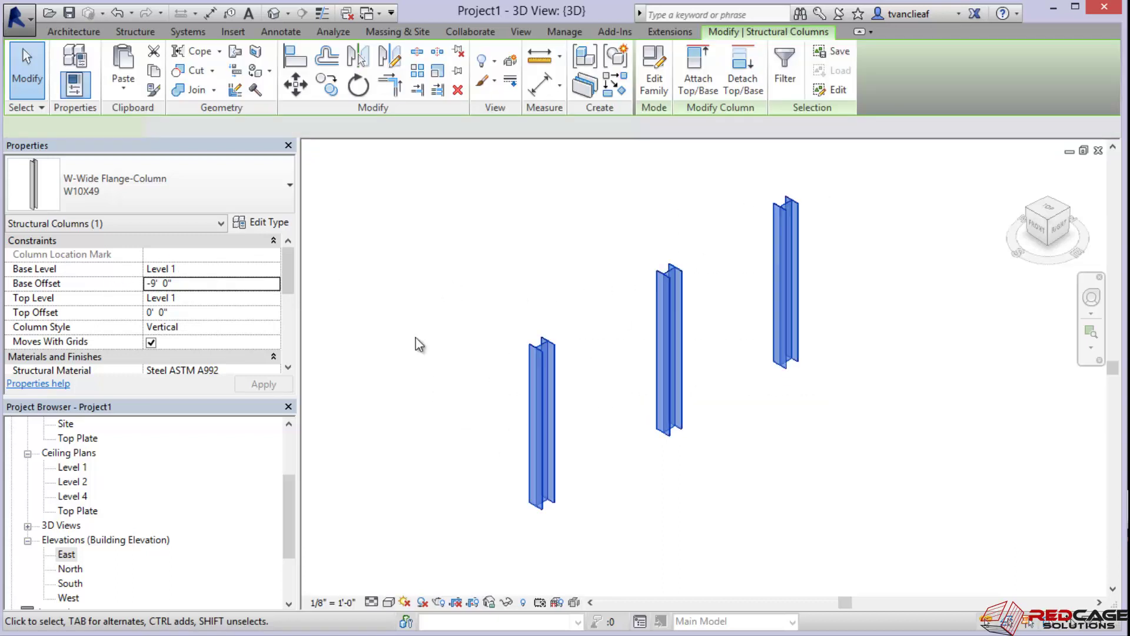
# Try to set the base offset of the three columns to 0
pyautogui.click(180, 284)
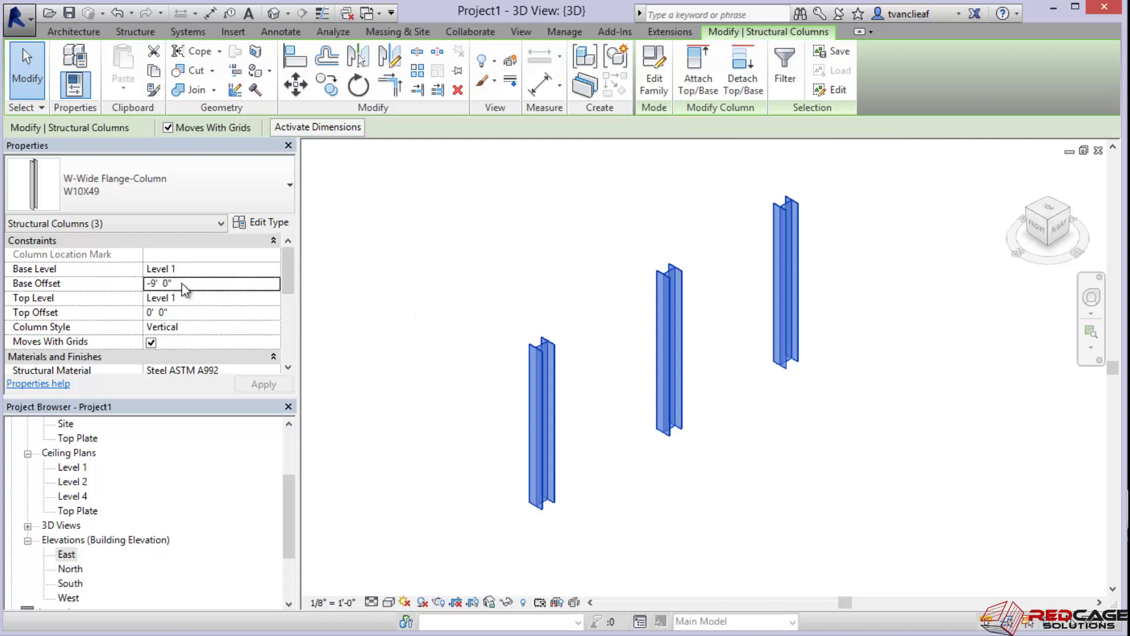
pyautogui.click(182, 284)
pyautogui.write('0')
pyautogui.press('Return')
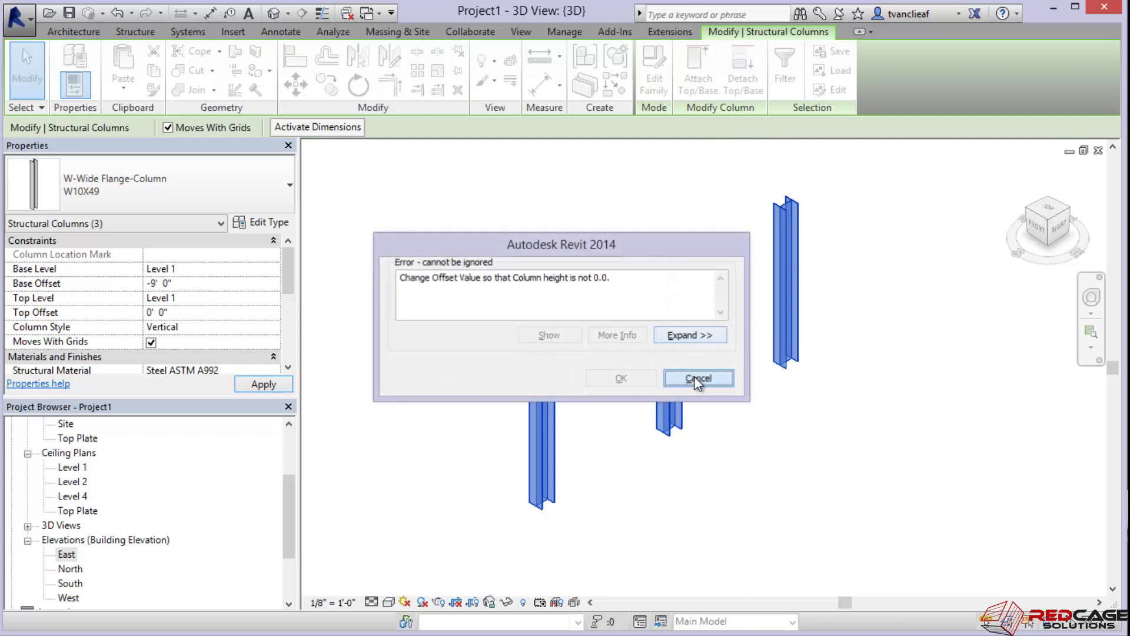
pyautogui.click(697, 378)
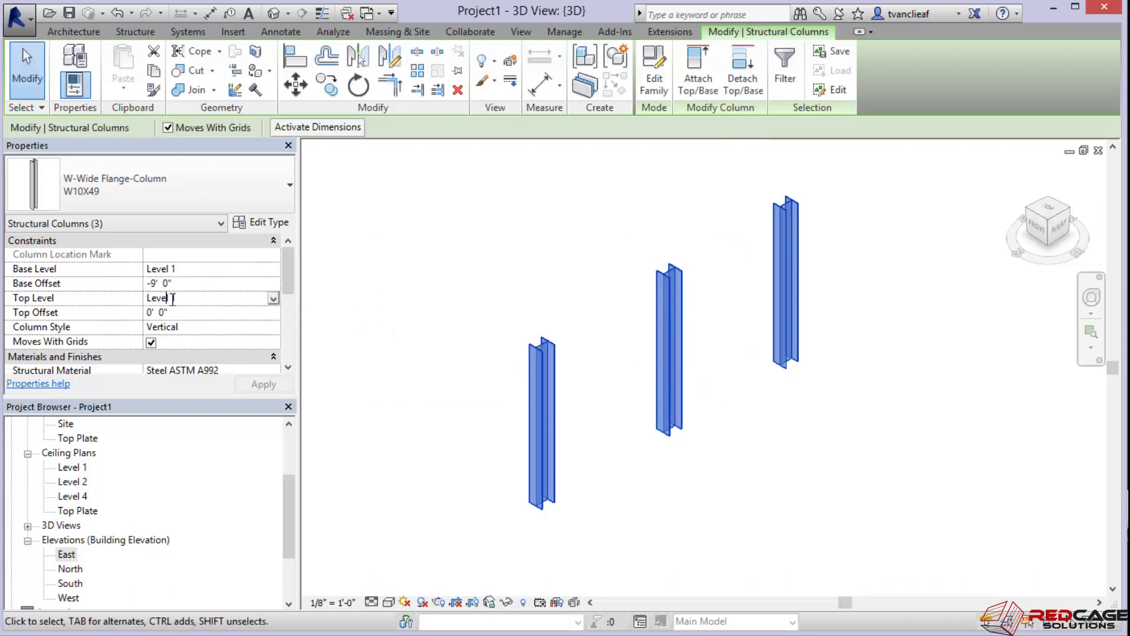
# Set the top level of the three selected columns to Level 2 and deselect them
pyautogui.click(273, 298)
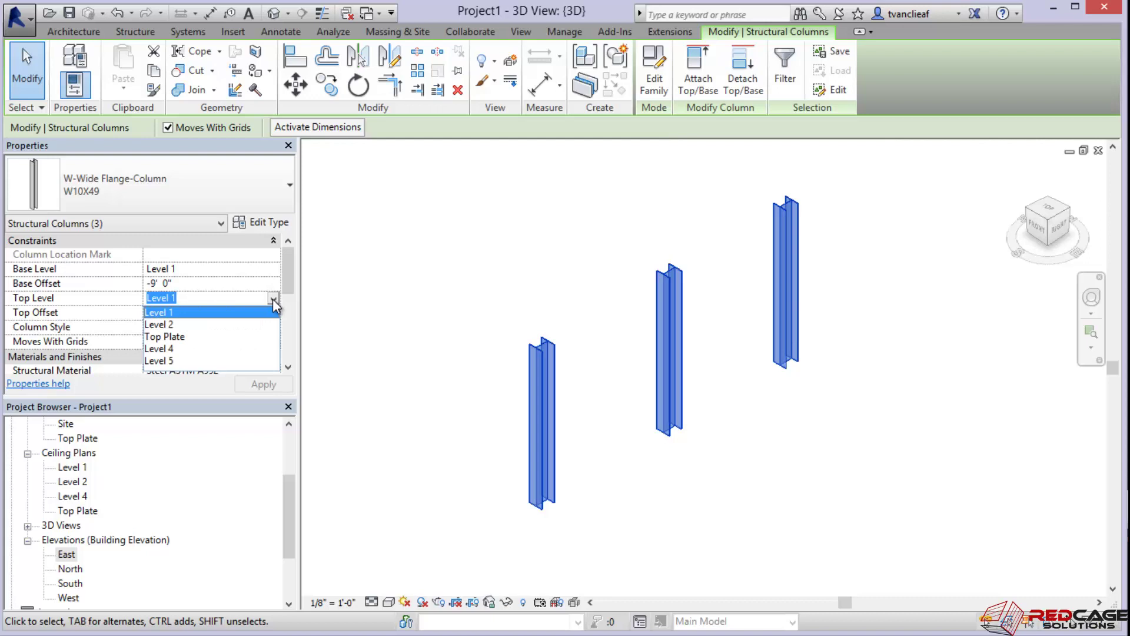
pyautogui.click(188, 324)
pyautogui.click(236, 283)
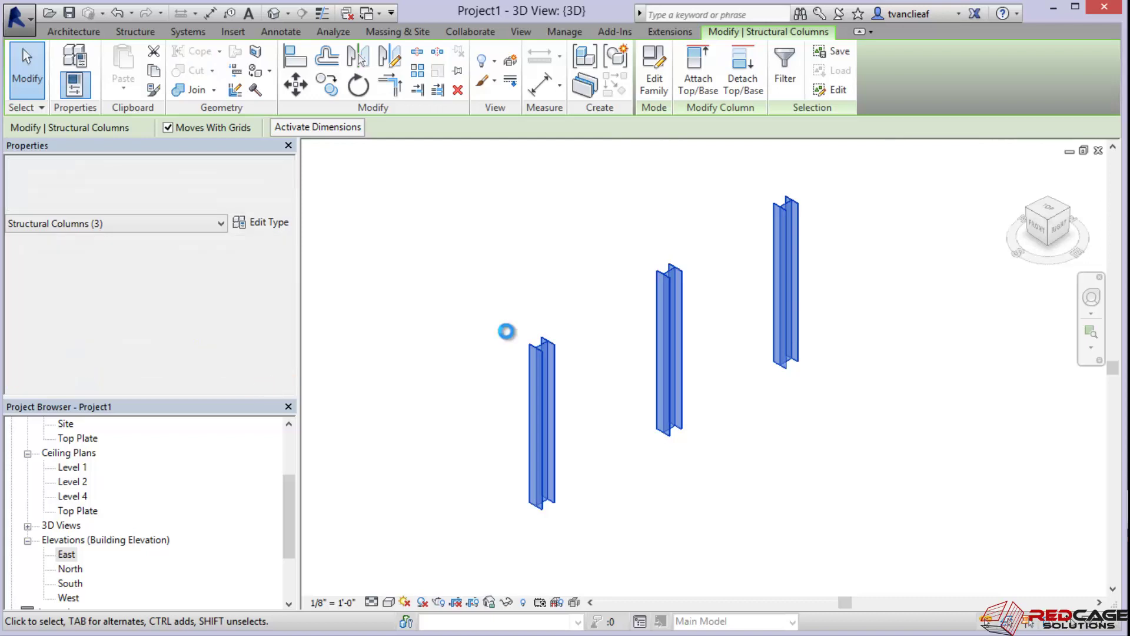
pyautogui.click(445, 336)
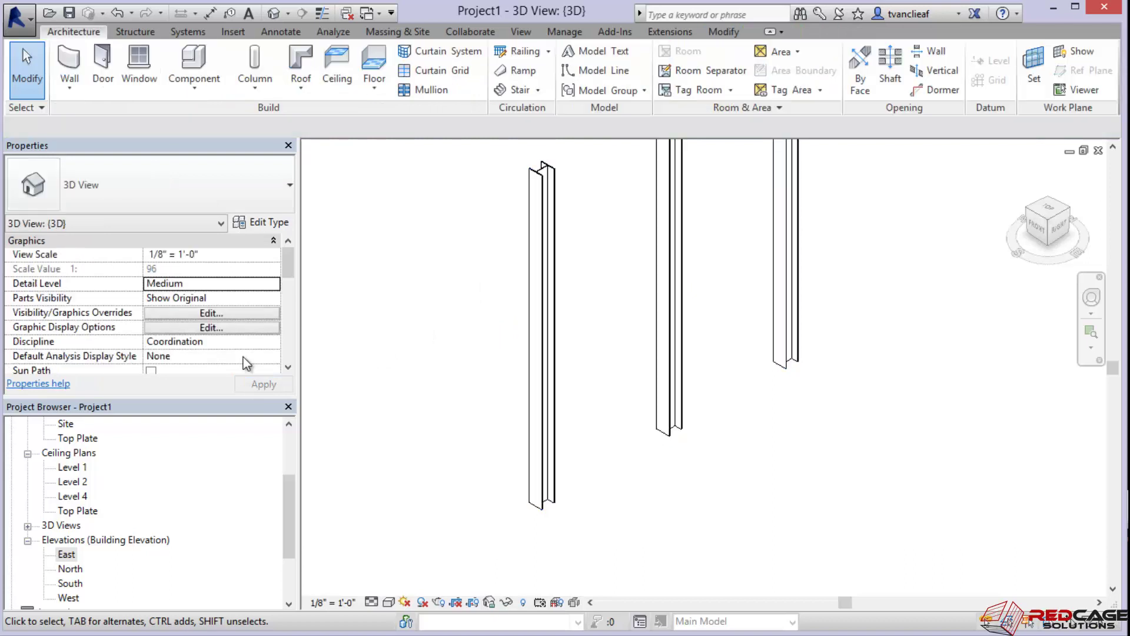
# Reopen the Level 1 floor plan and turn off Moves With Grids for the northernmost column on grid 1
pyautogui.scroll(3, 118, 463)
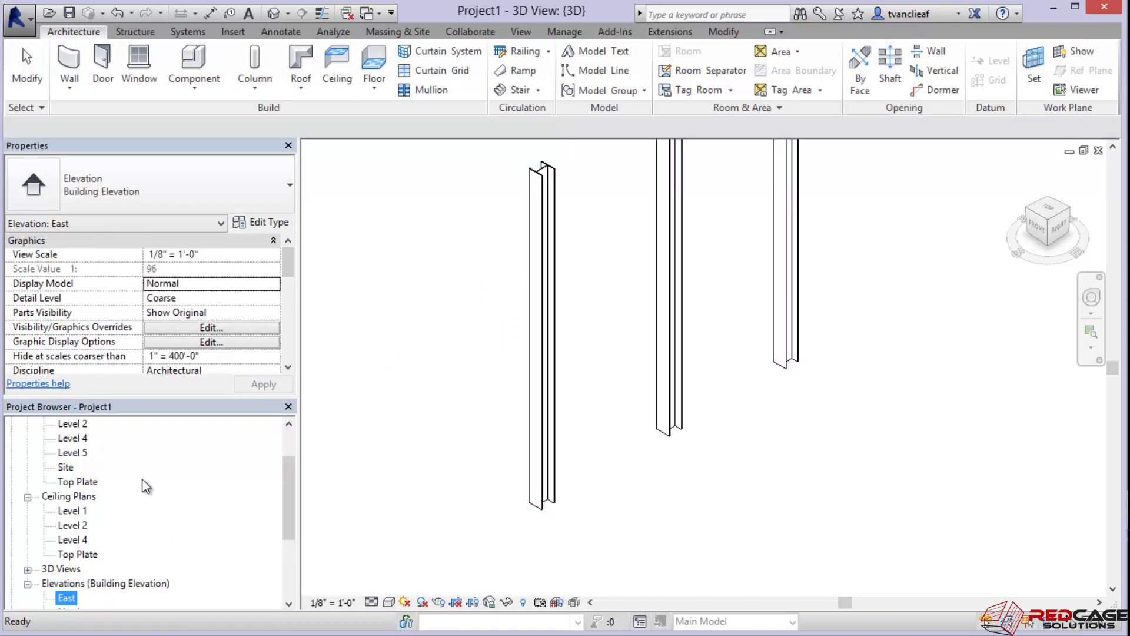
pyautogui.doubleClick(71, 466)
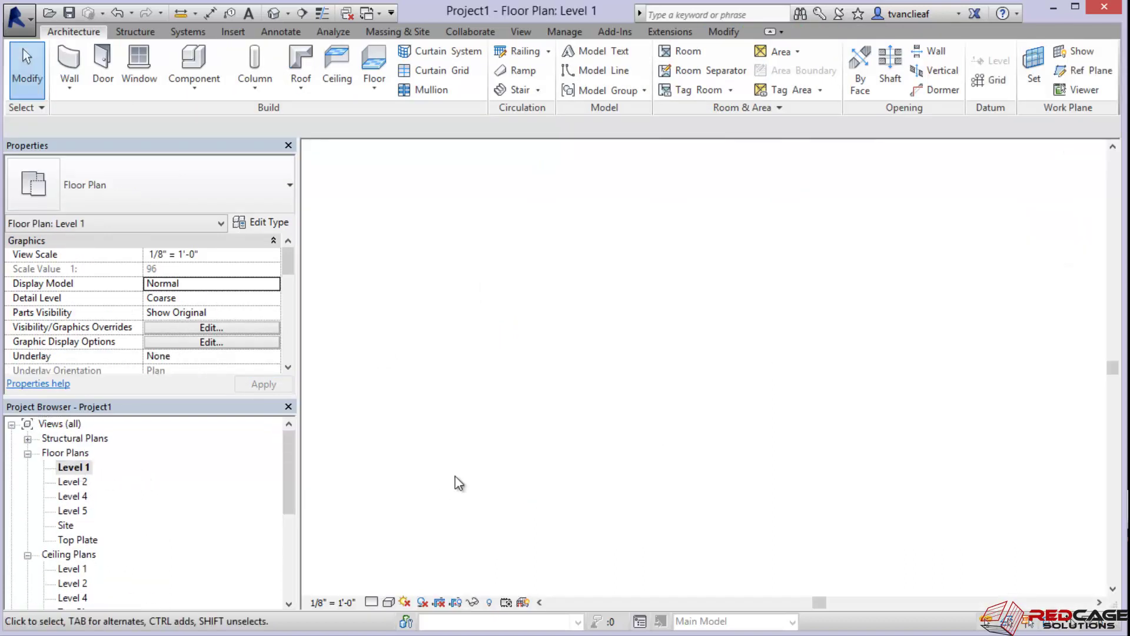
pyautogui.scroll(4, 574, 257)
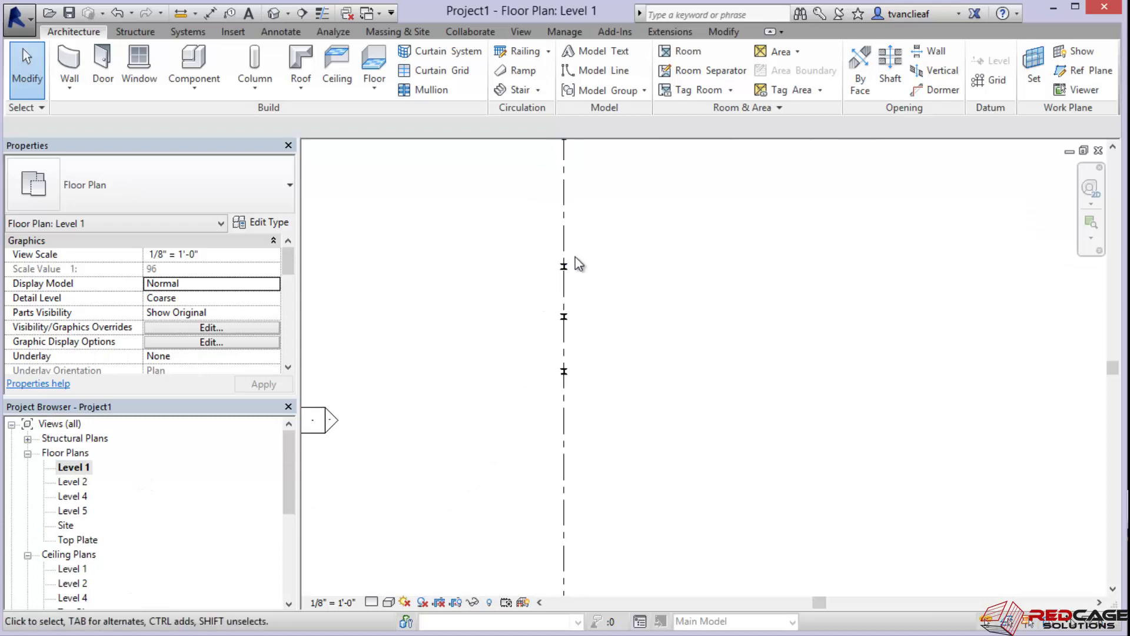
pyautogui.click(555, 281)
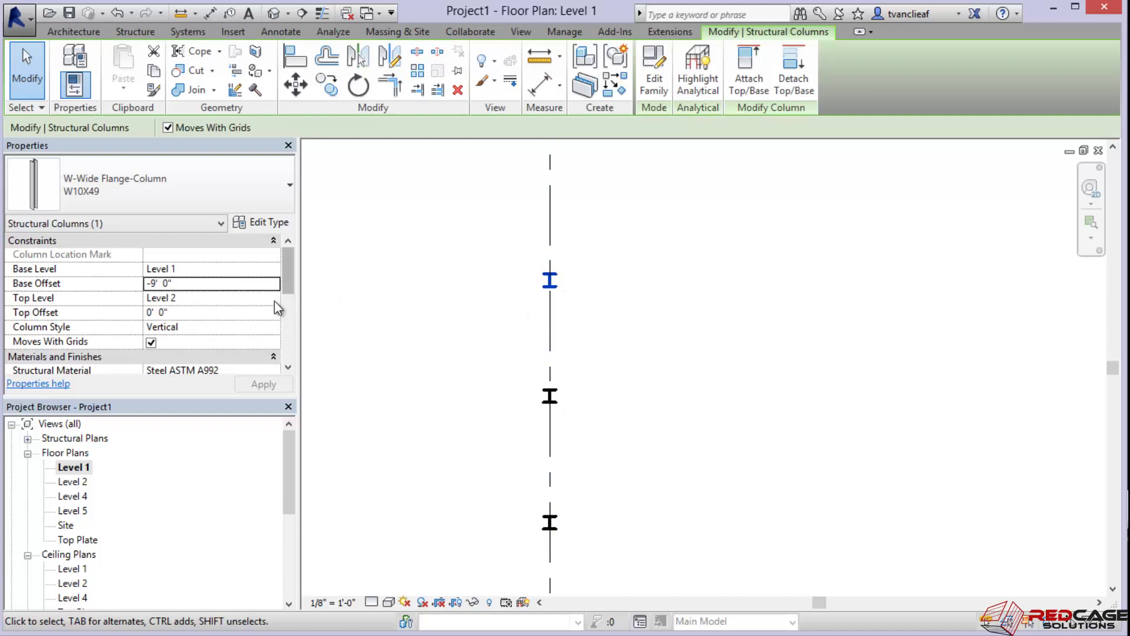
pyautogui.moveTo(287, 283)
pyautogui.mouseDown()
pyautogui.moveTo(292, 344)
pyautogui.moveTo(291, 294)
pyautogui.mouseUp()
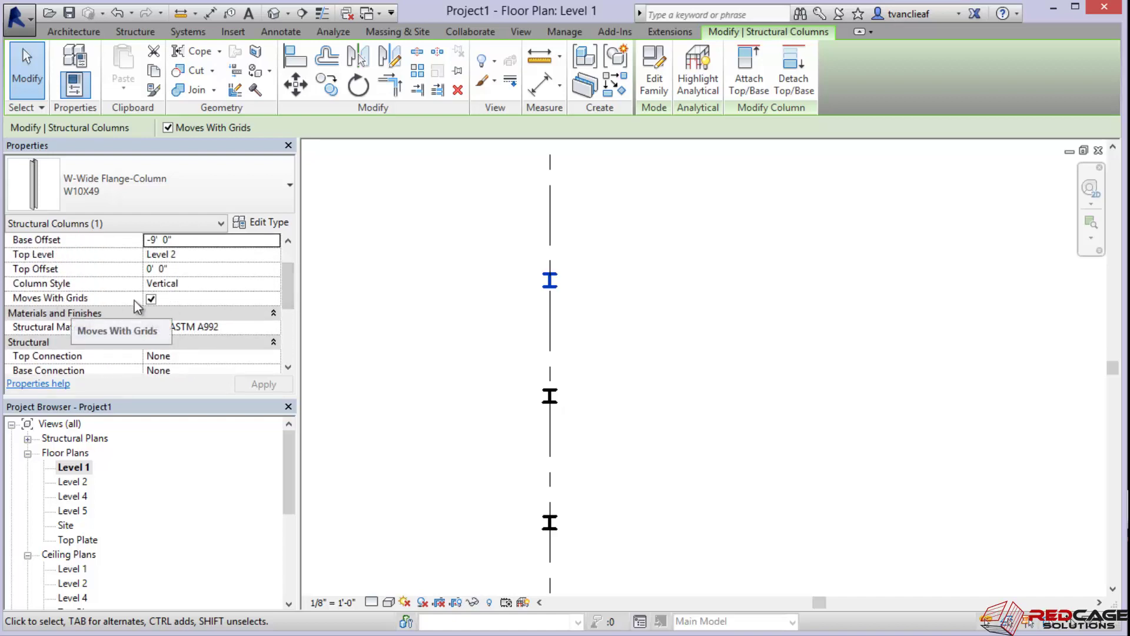
pyautogui.click(151, 299)
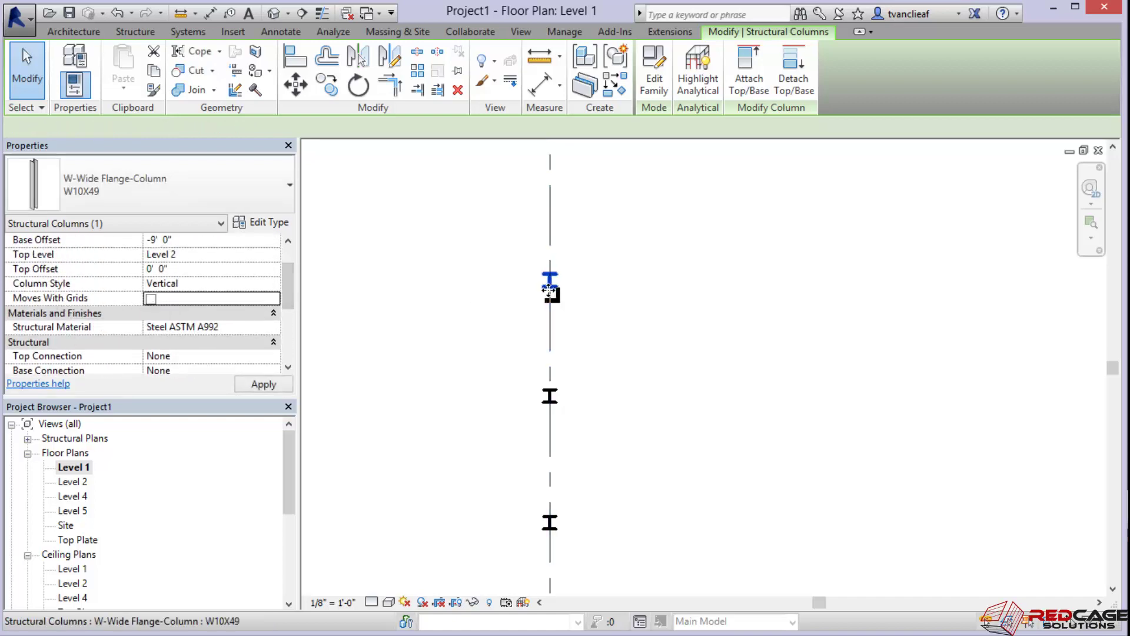
pyautogui.click(525, 320)
# Move grid 1 a short distance east, away from the northernmost column, and deselect it
pyautogui.click(547, 340)
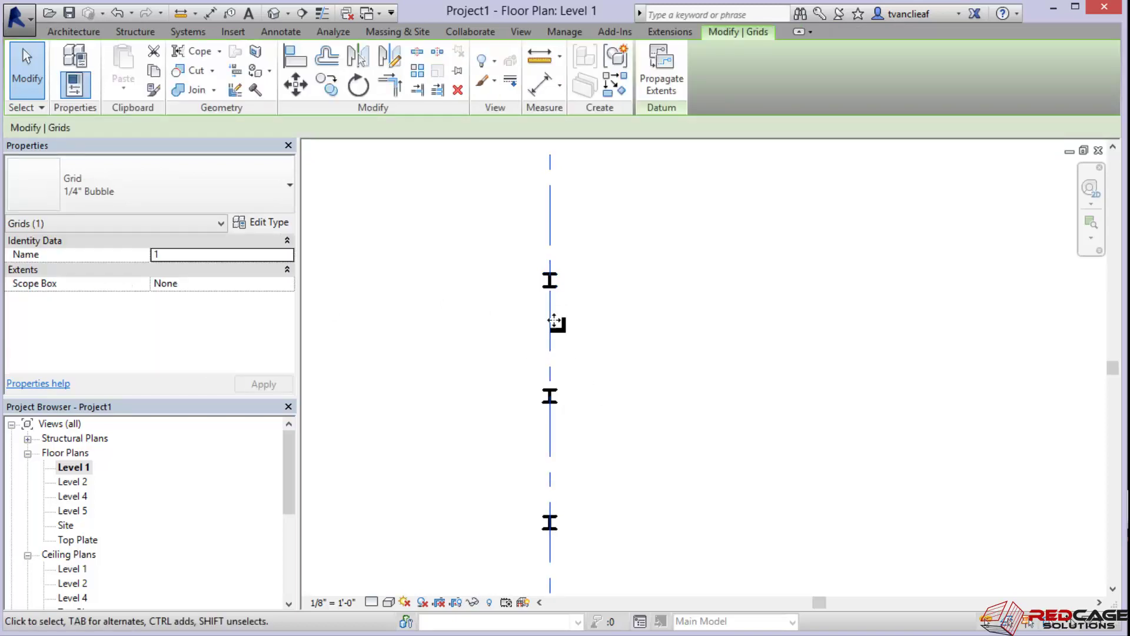
pyautogui.moveTo(553, 328); pyautogui.dragTo(607, 325)
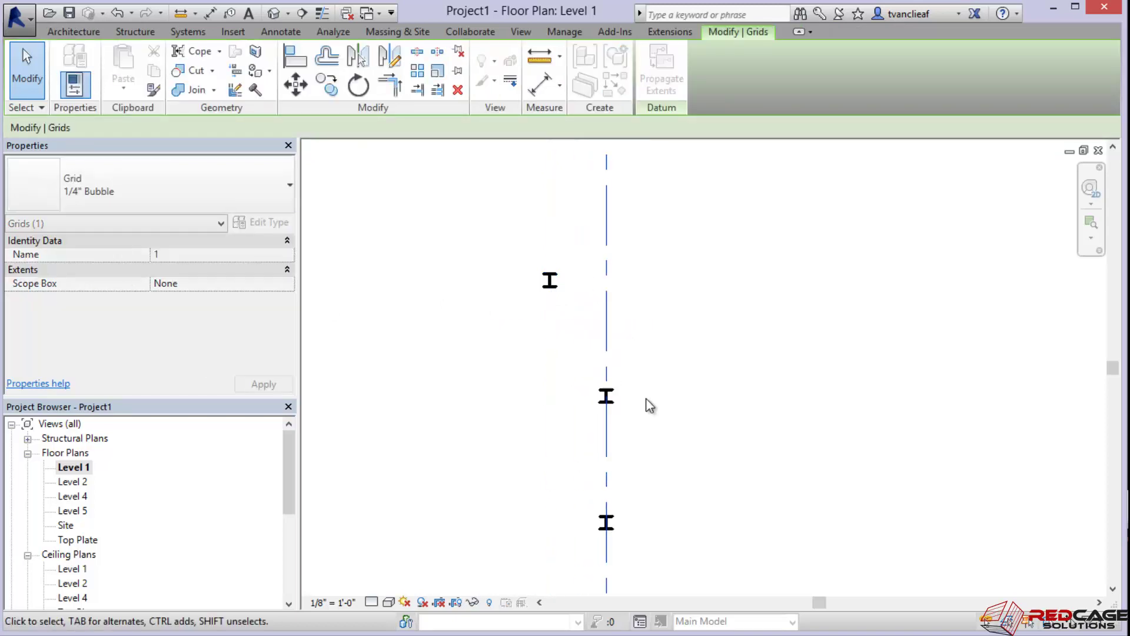
pyautogui.click(580, 373)
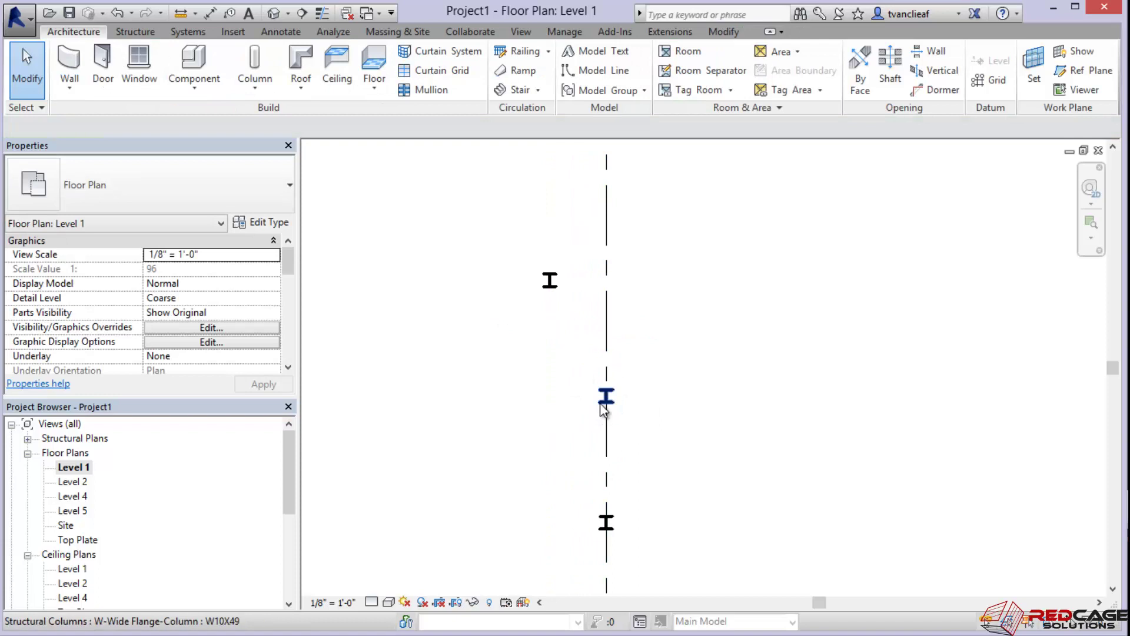
# Check the Moves With Grids setting of the middle column, then examine all three columns relative to grid 1
pyautogui.click(601, 408)
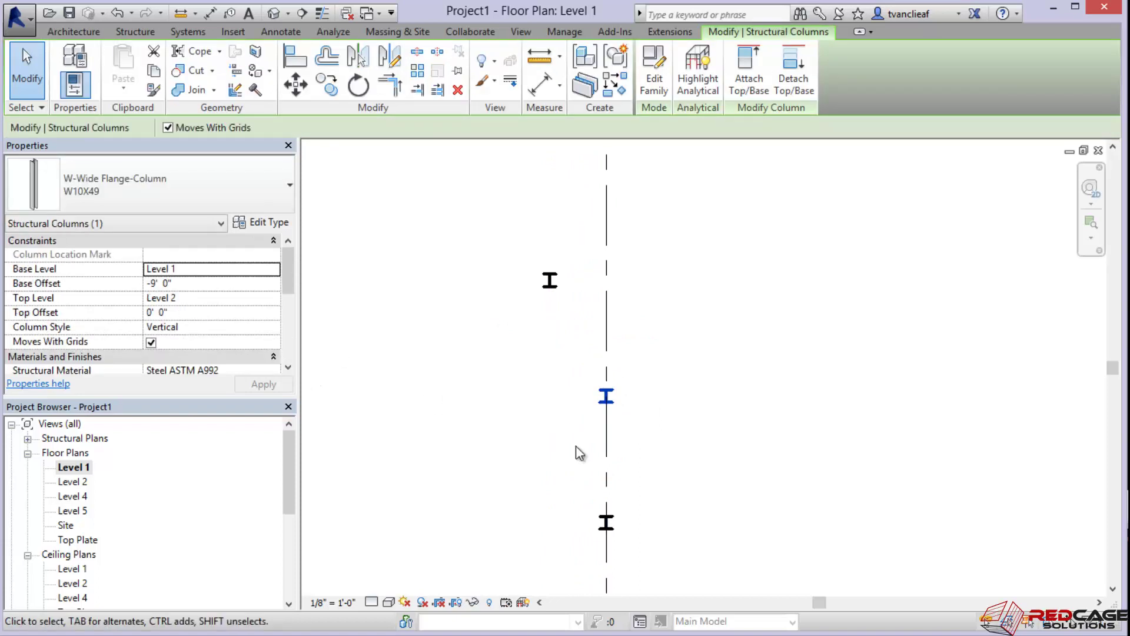
pyautogui.click(504, 263)
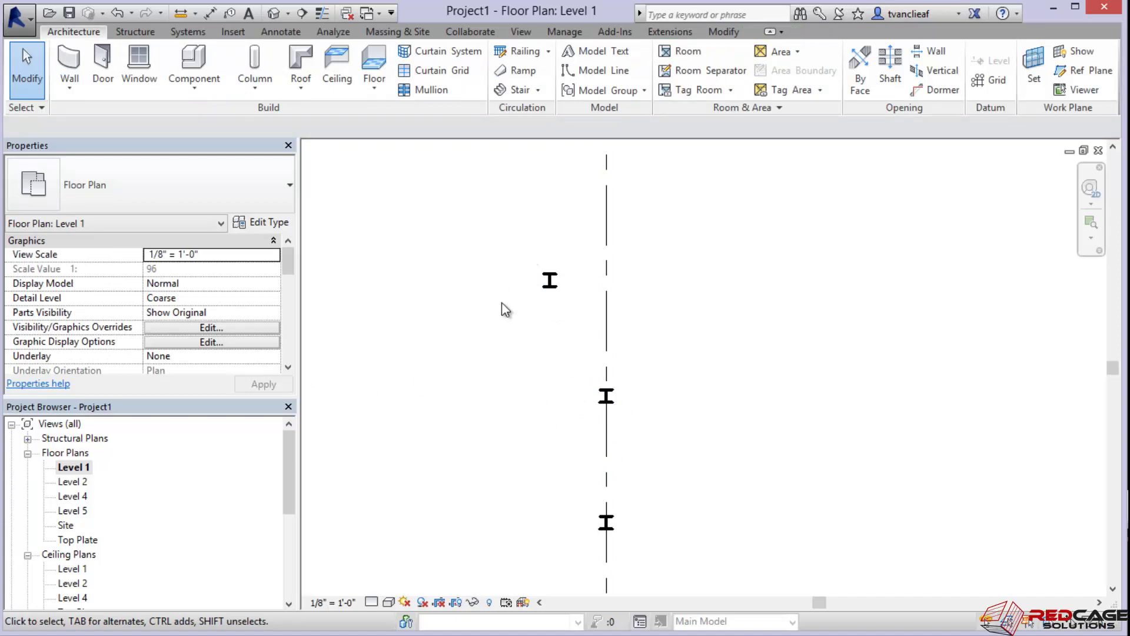
pyautogui.scroll(-2, 506, 308)
pyautogui.moveTo(641, 314); pyautogui.dragTo(593, 323, button='middle')
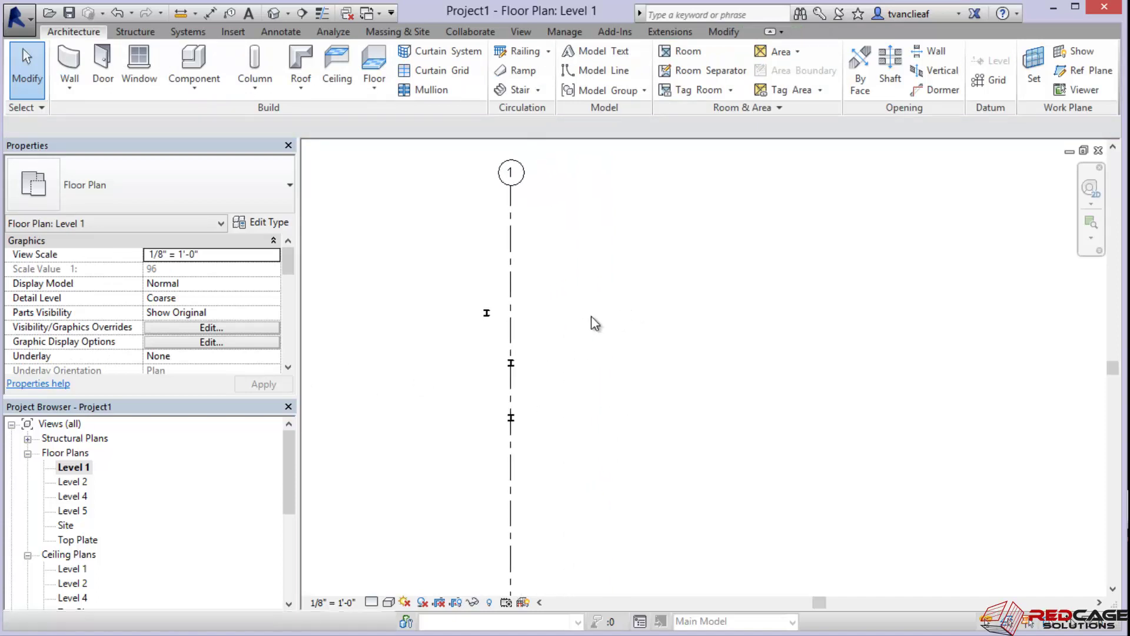